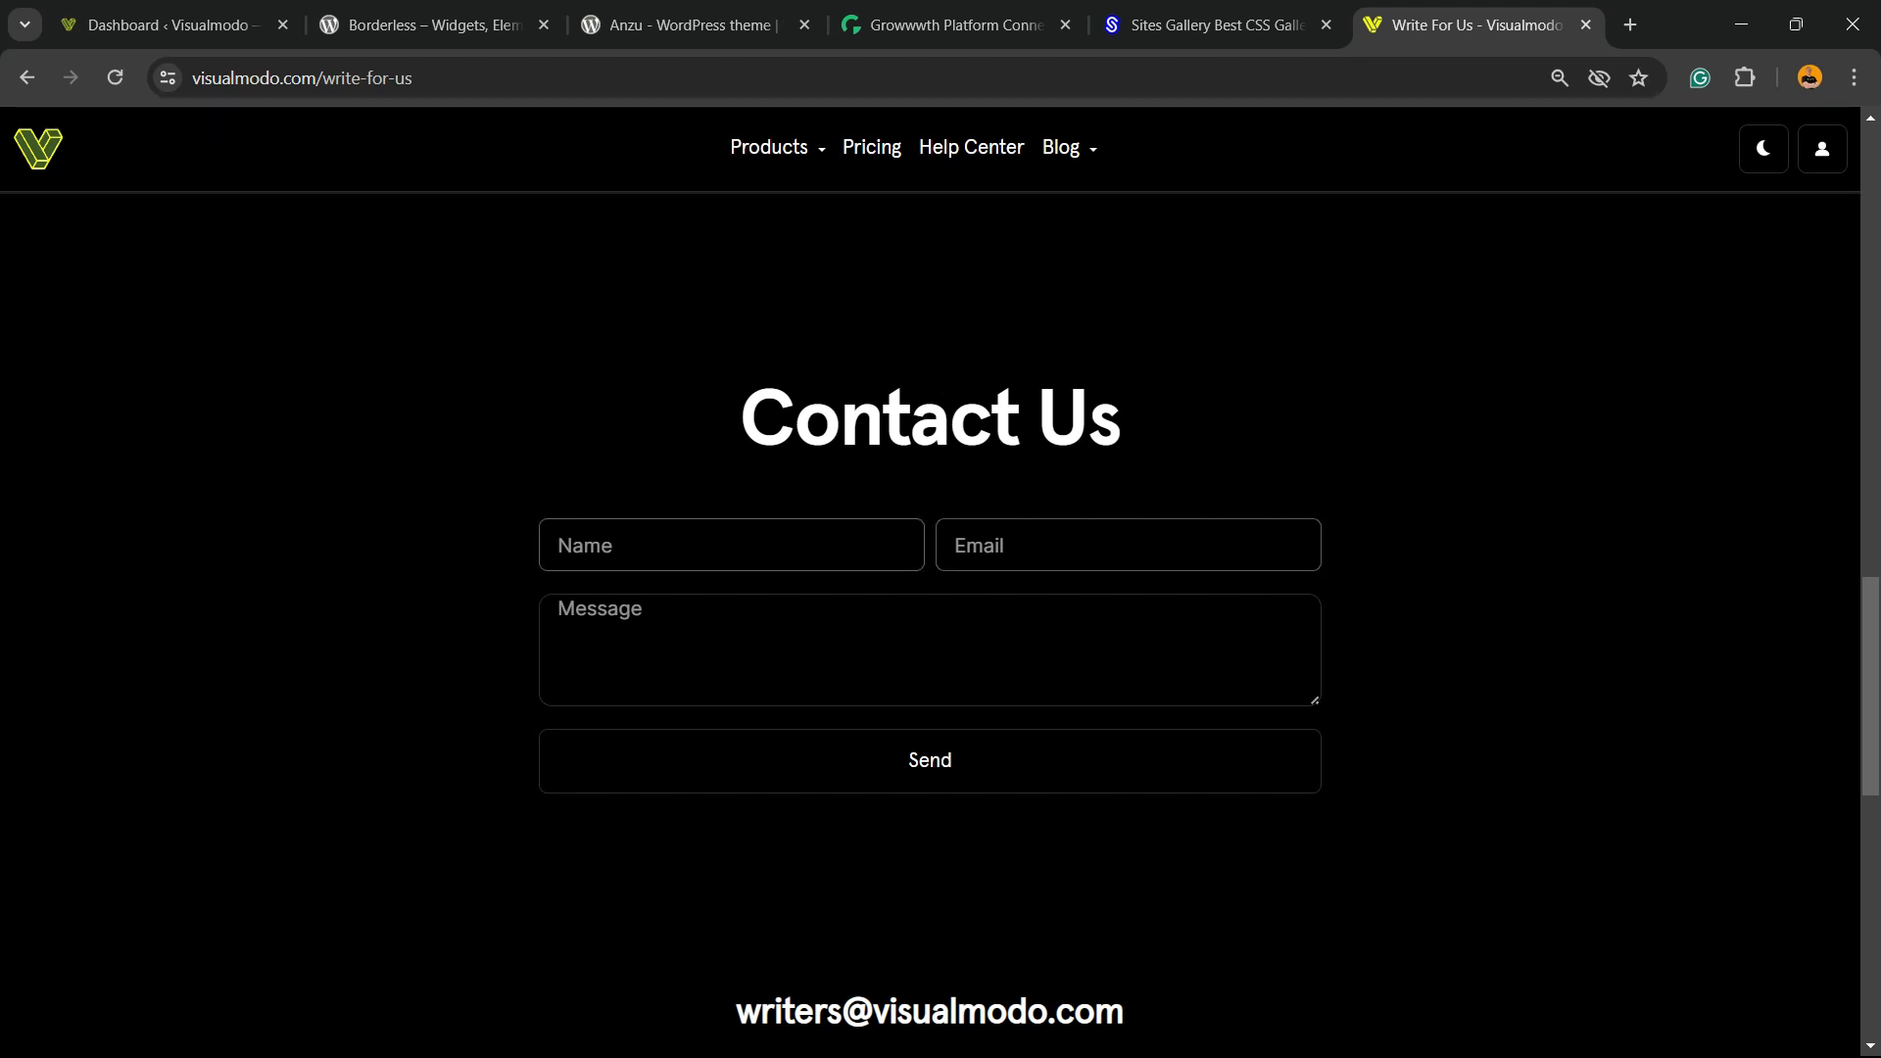
# - Search the WordPress plugin directory for WPForms from the site's plugin installation page
pyautogui.click(169, 26)
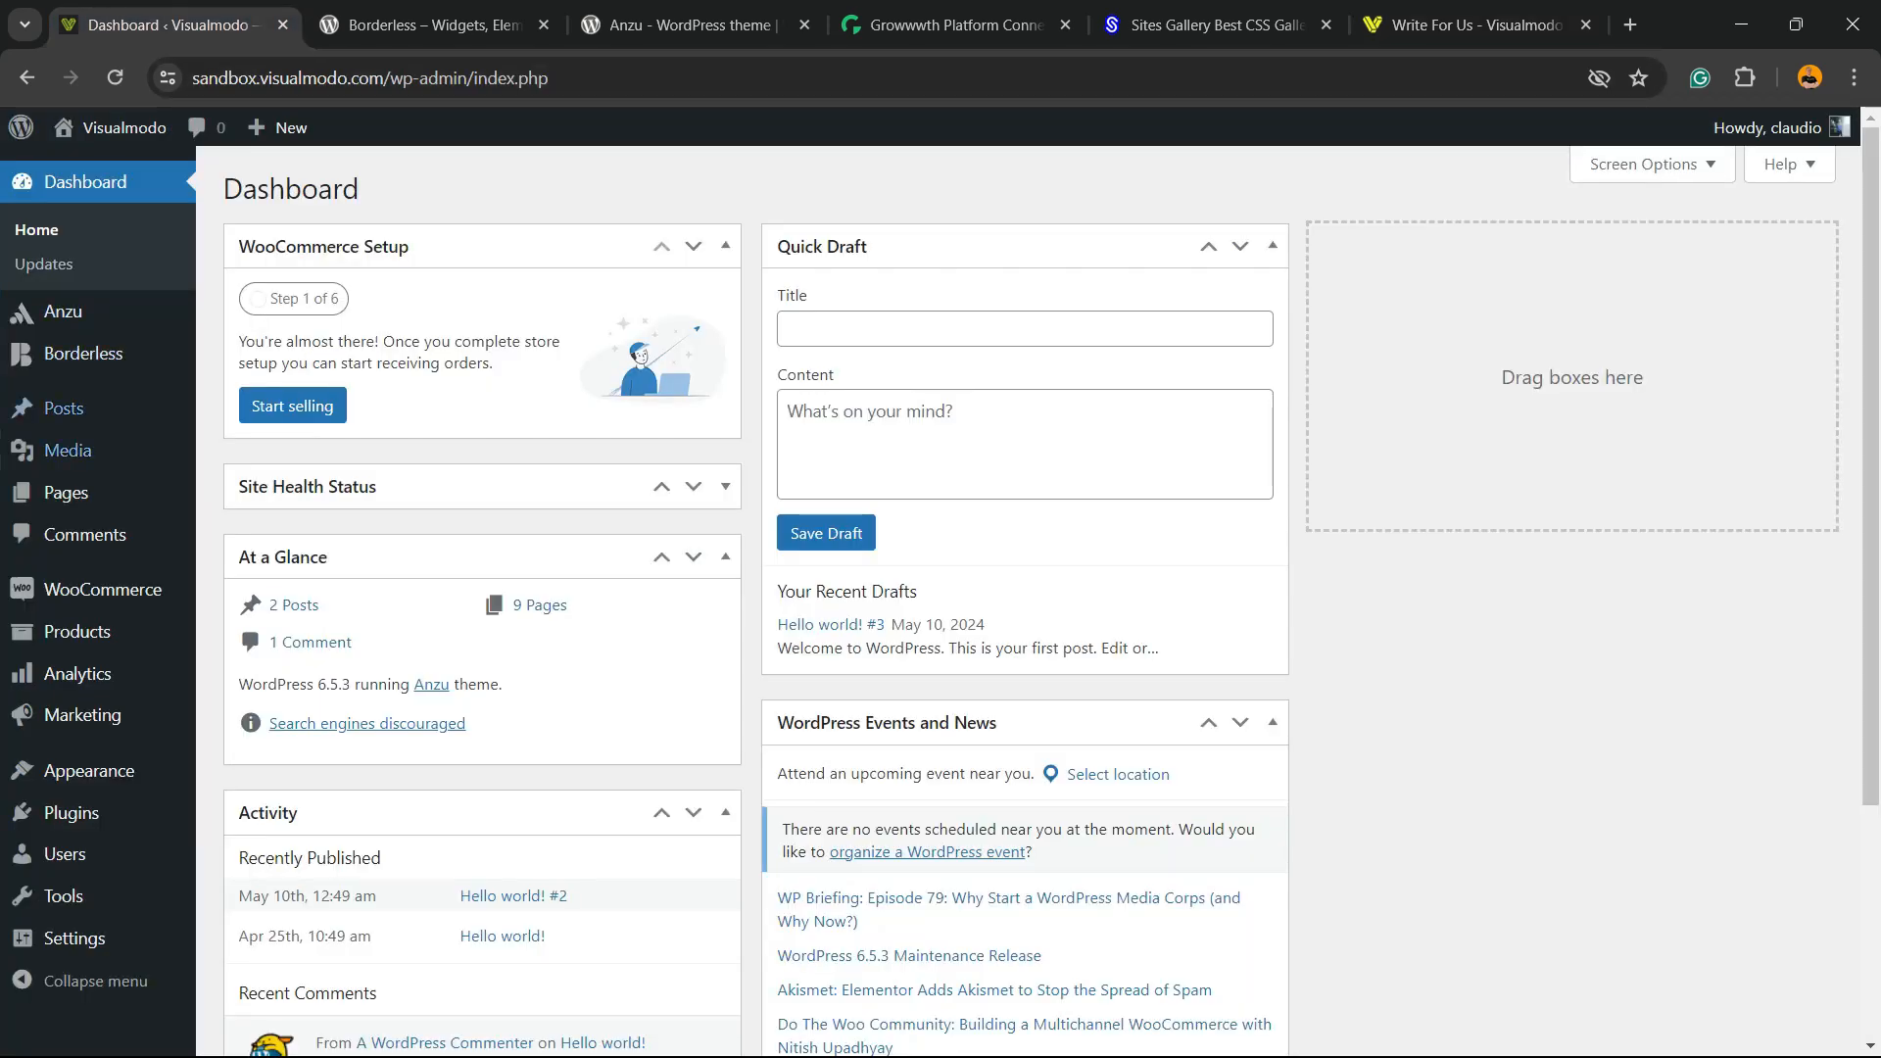
pyautogui.moveTo(72, 812)
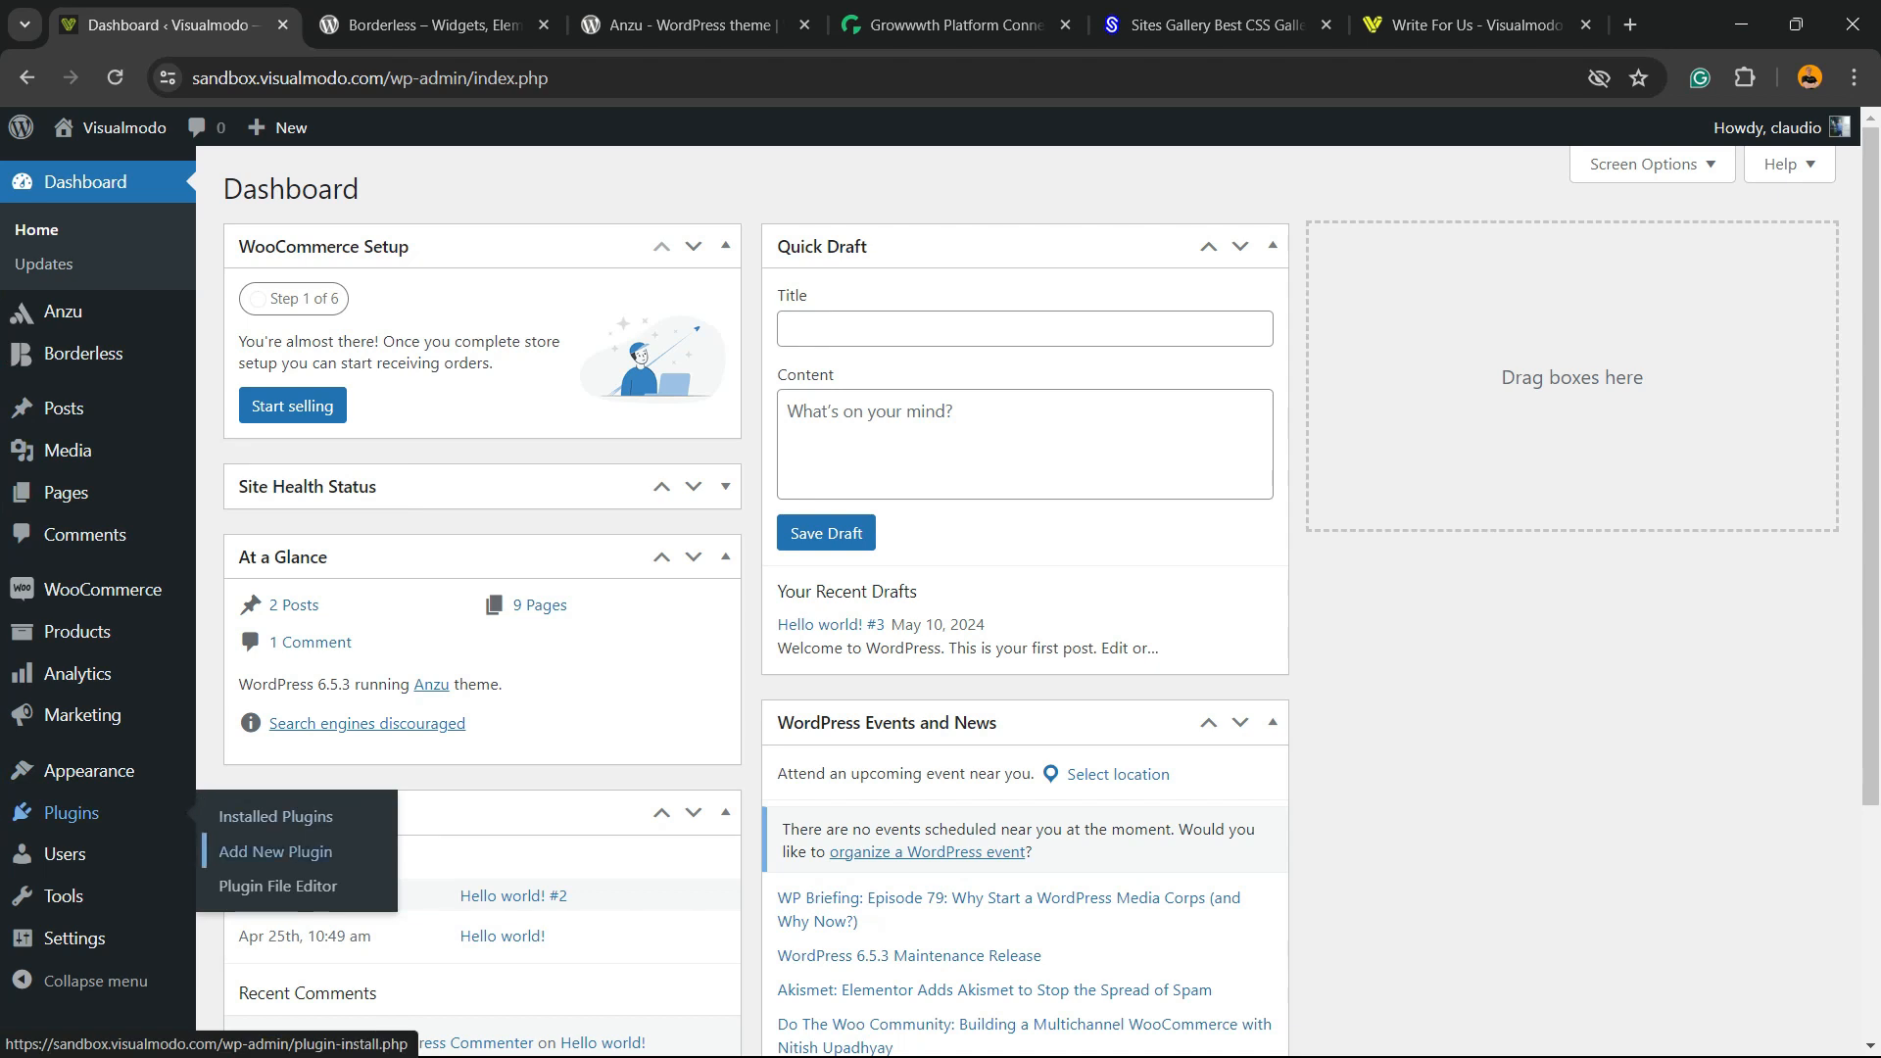
pyautogui.click(269, 851)
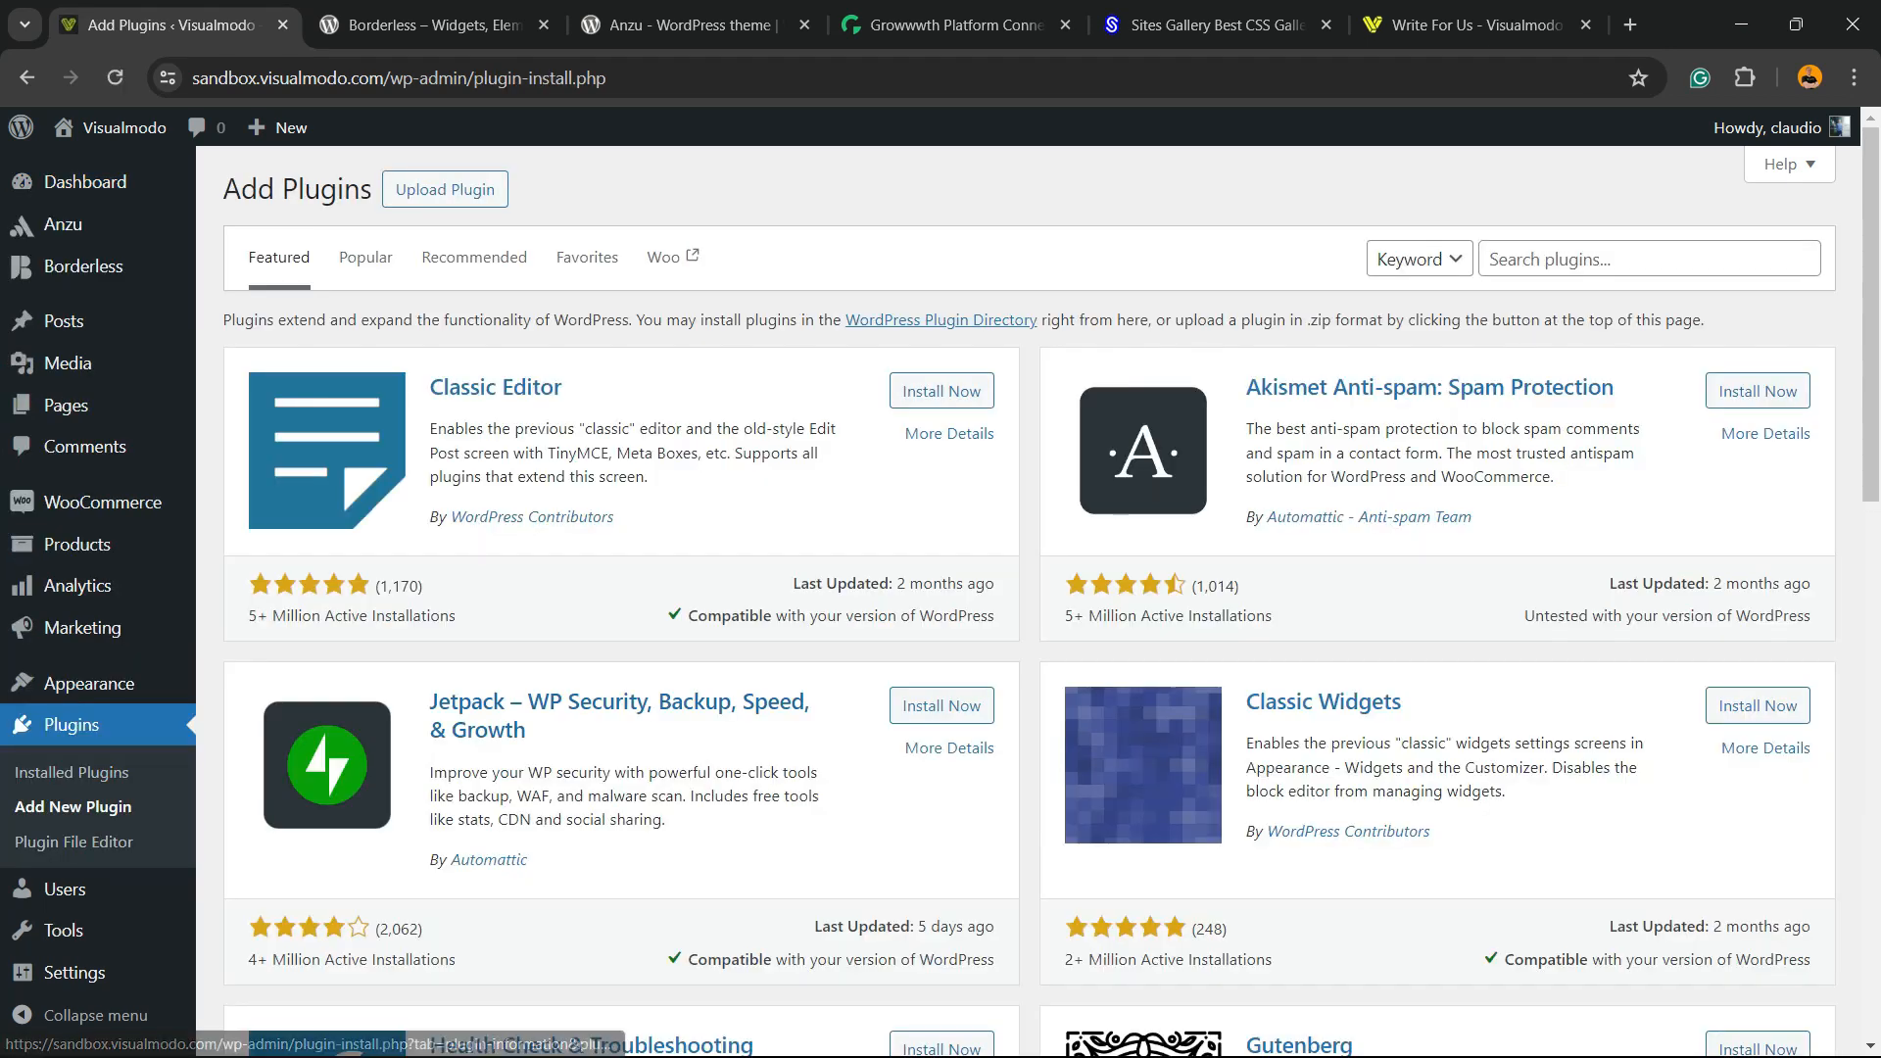
pyautogui.click(1420, 259)
pyautogui.click(1420, 259)
pyautogui.click(1648, 259)
pyautogui.write('WPForms')
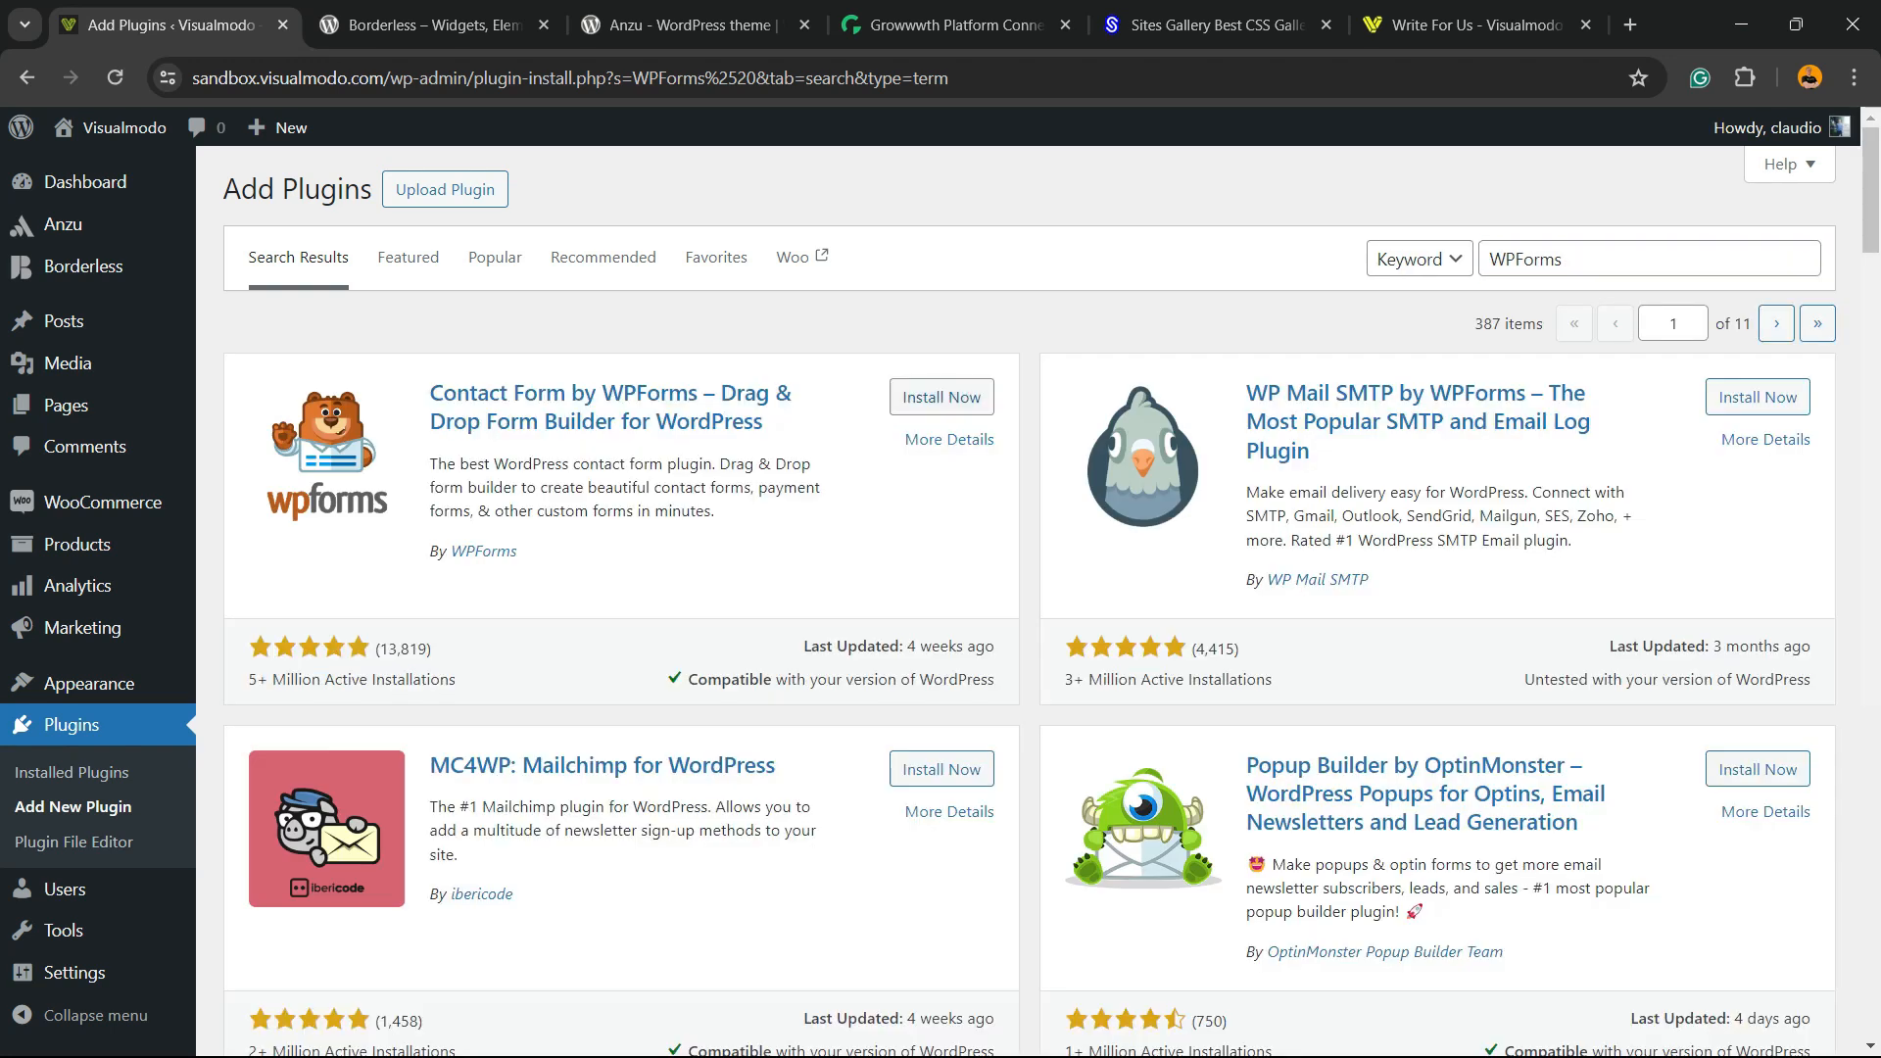
# - Install and activate the Contact Form by WPForms plugin
pyautogui.click(942, 396)
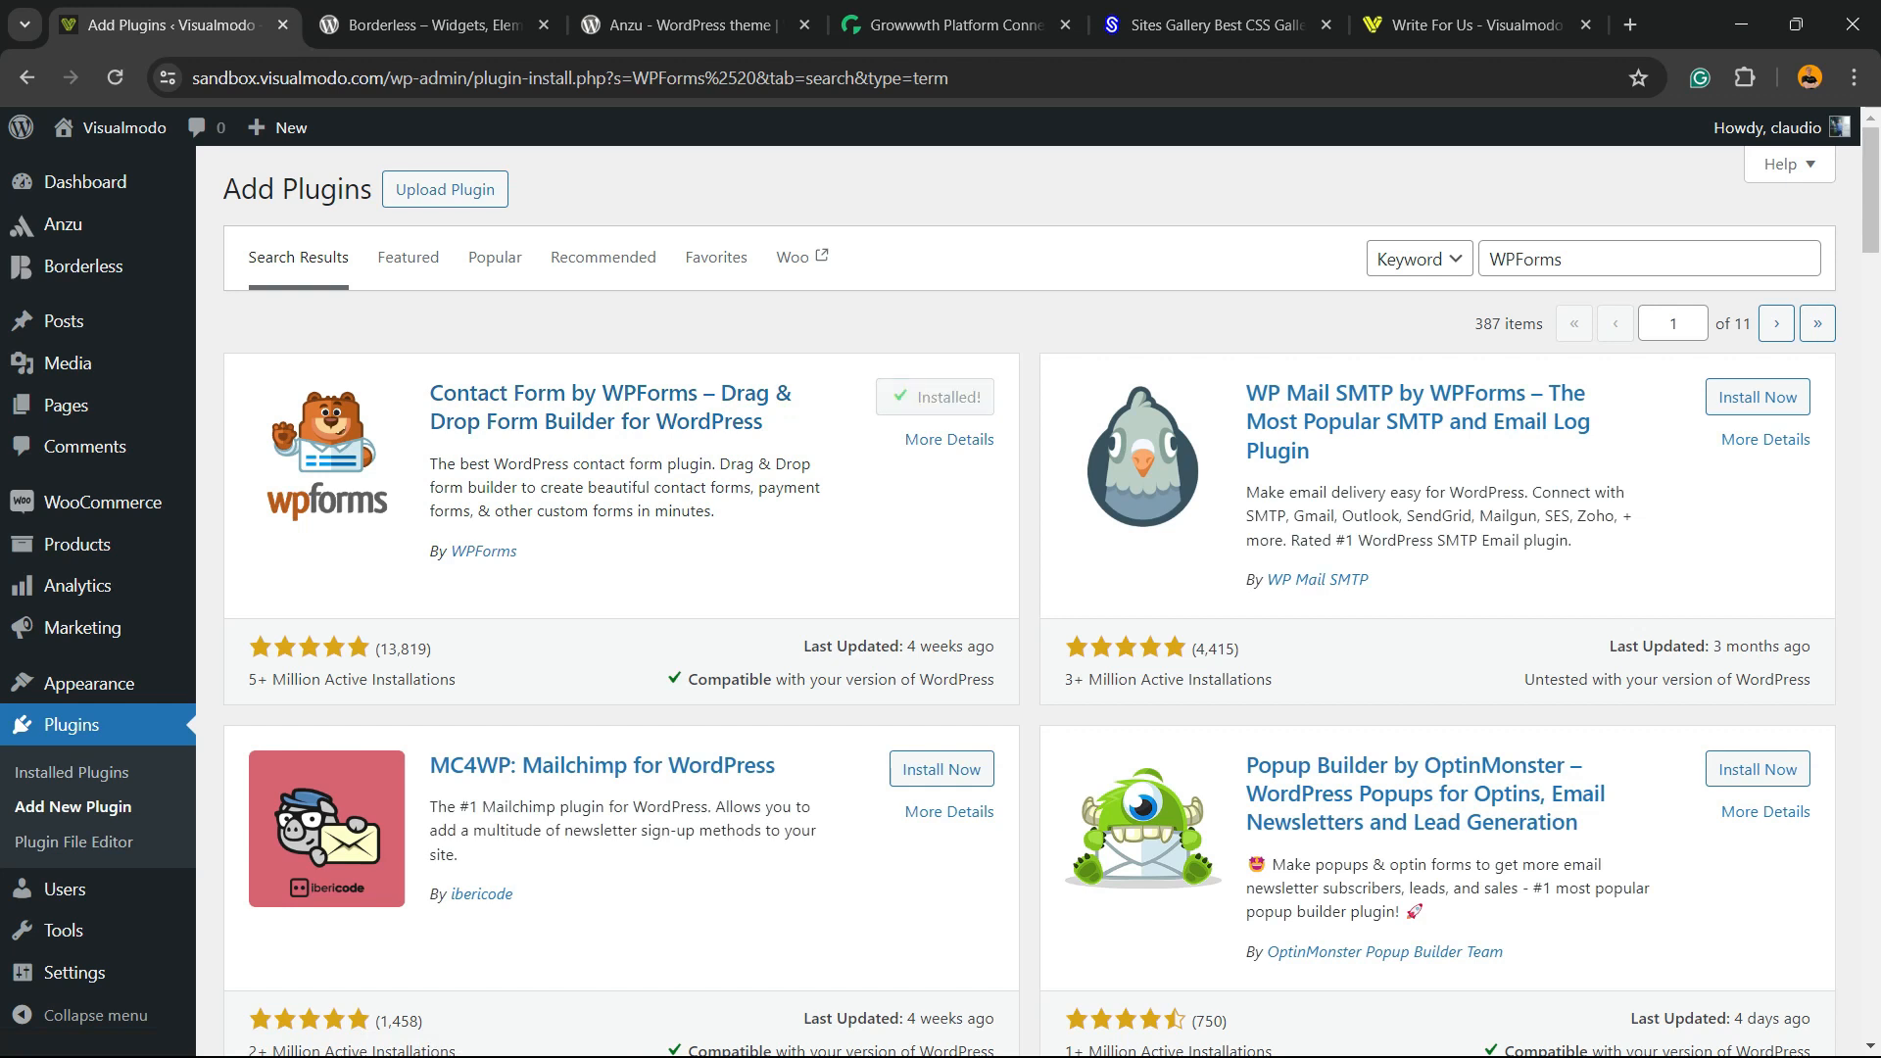
pyautogui.click(942, 397)
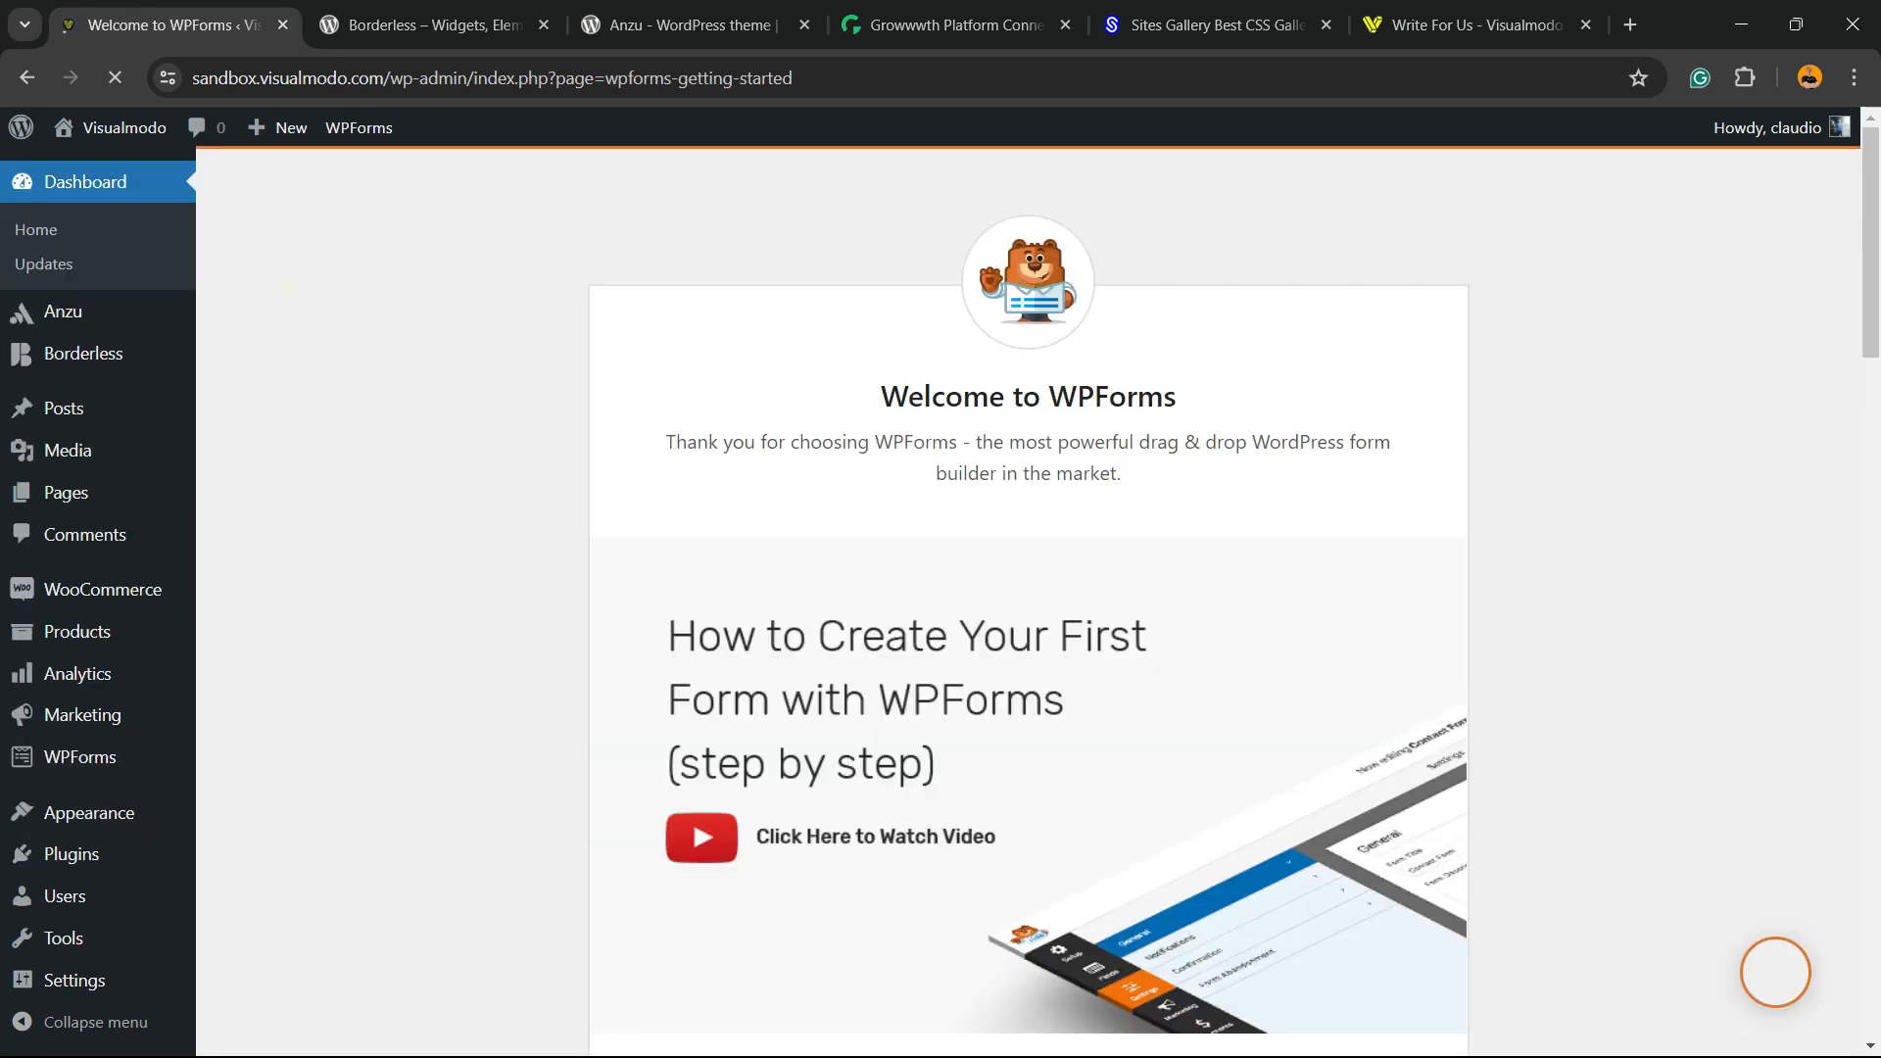
pyautogui.moveTo(881, 396); pyautogui.dragTo(1176, 396)
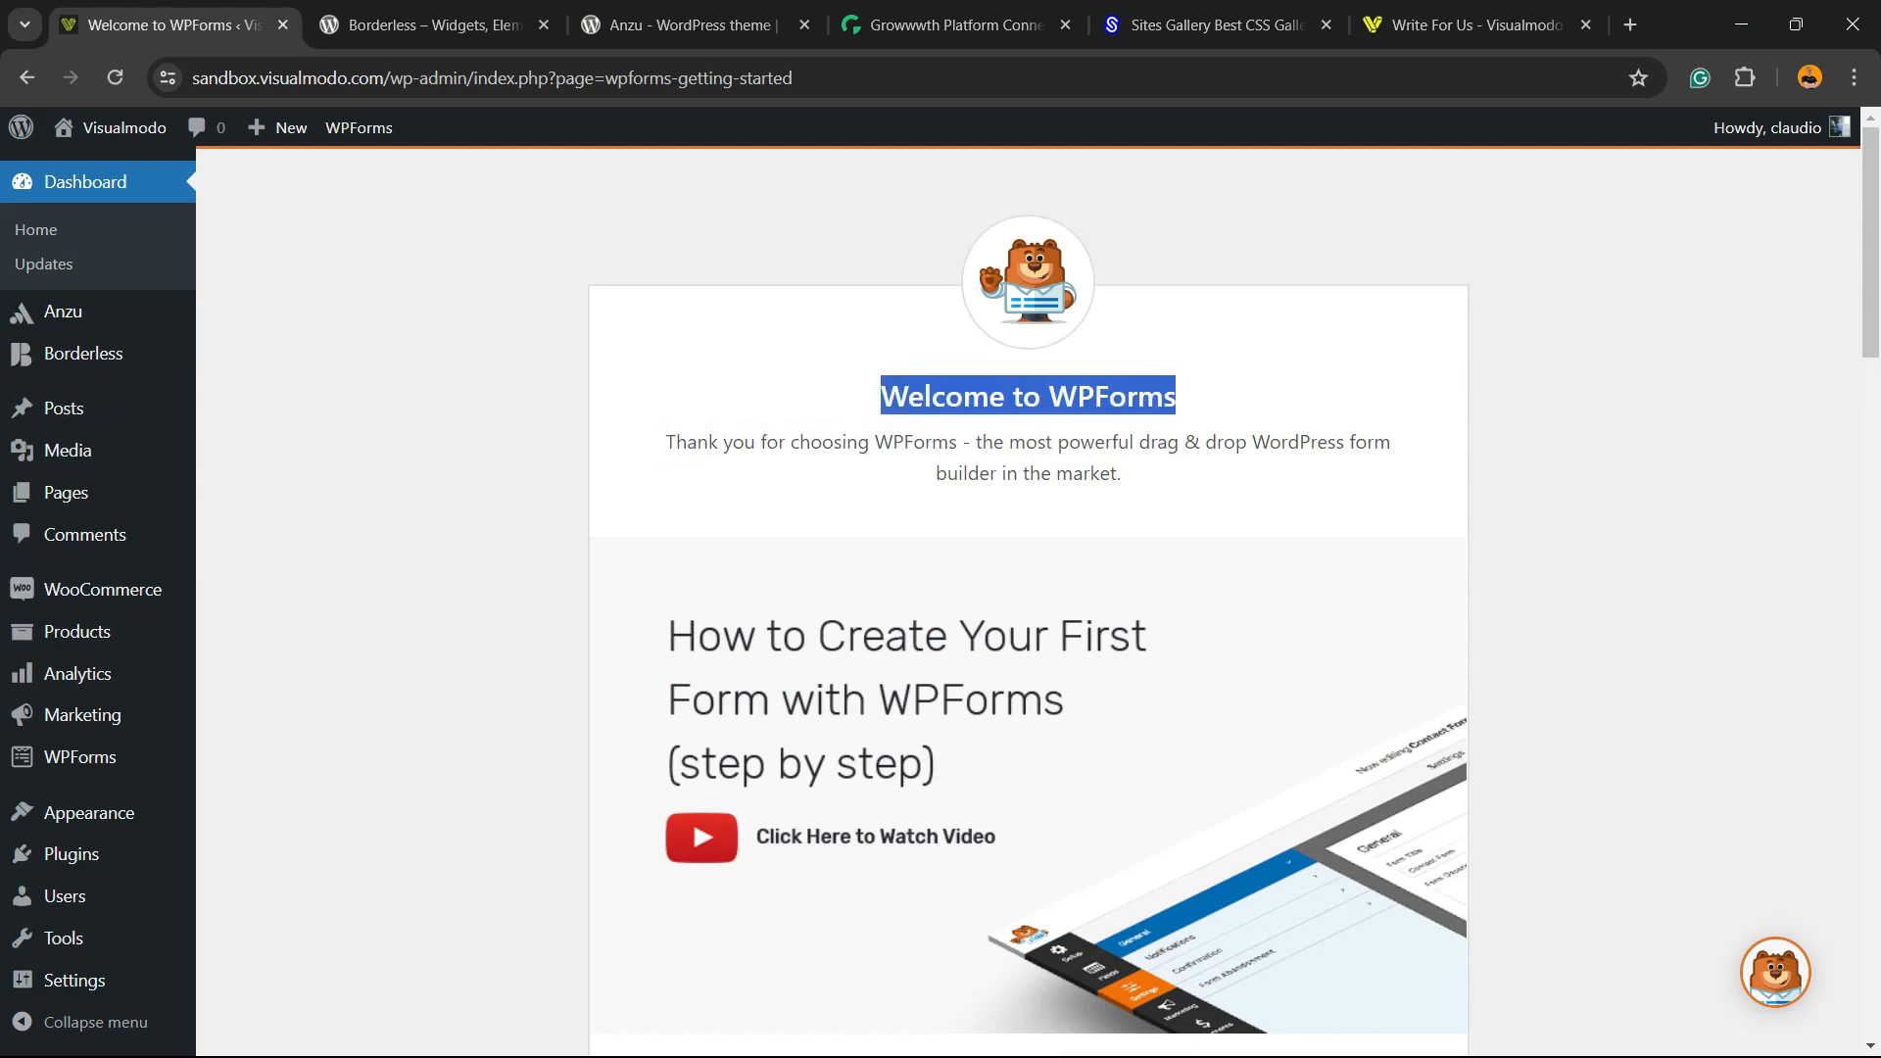
# - Create a new WPForms form from the New Years Party RSVP Form template
pyautogui.moveTo(78, 631)
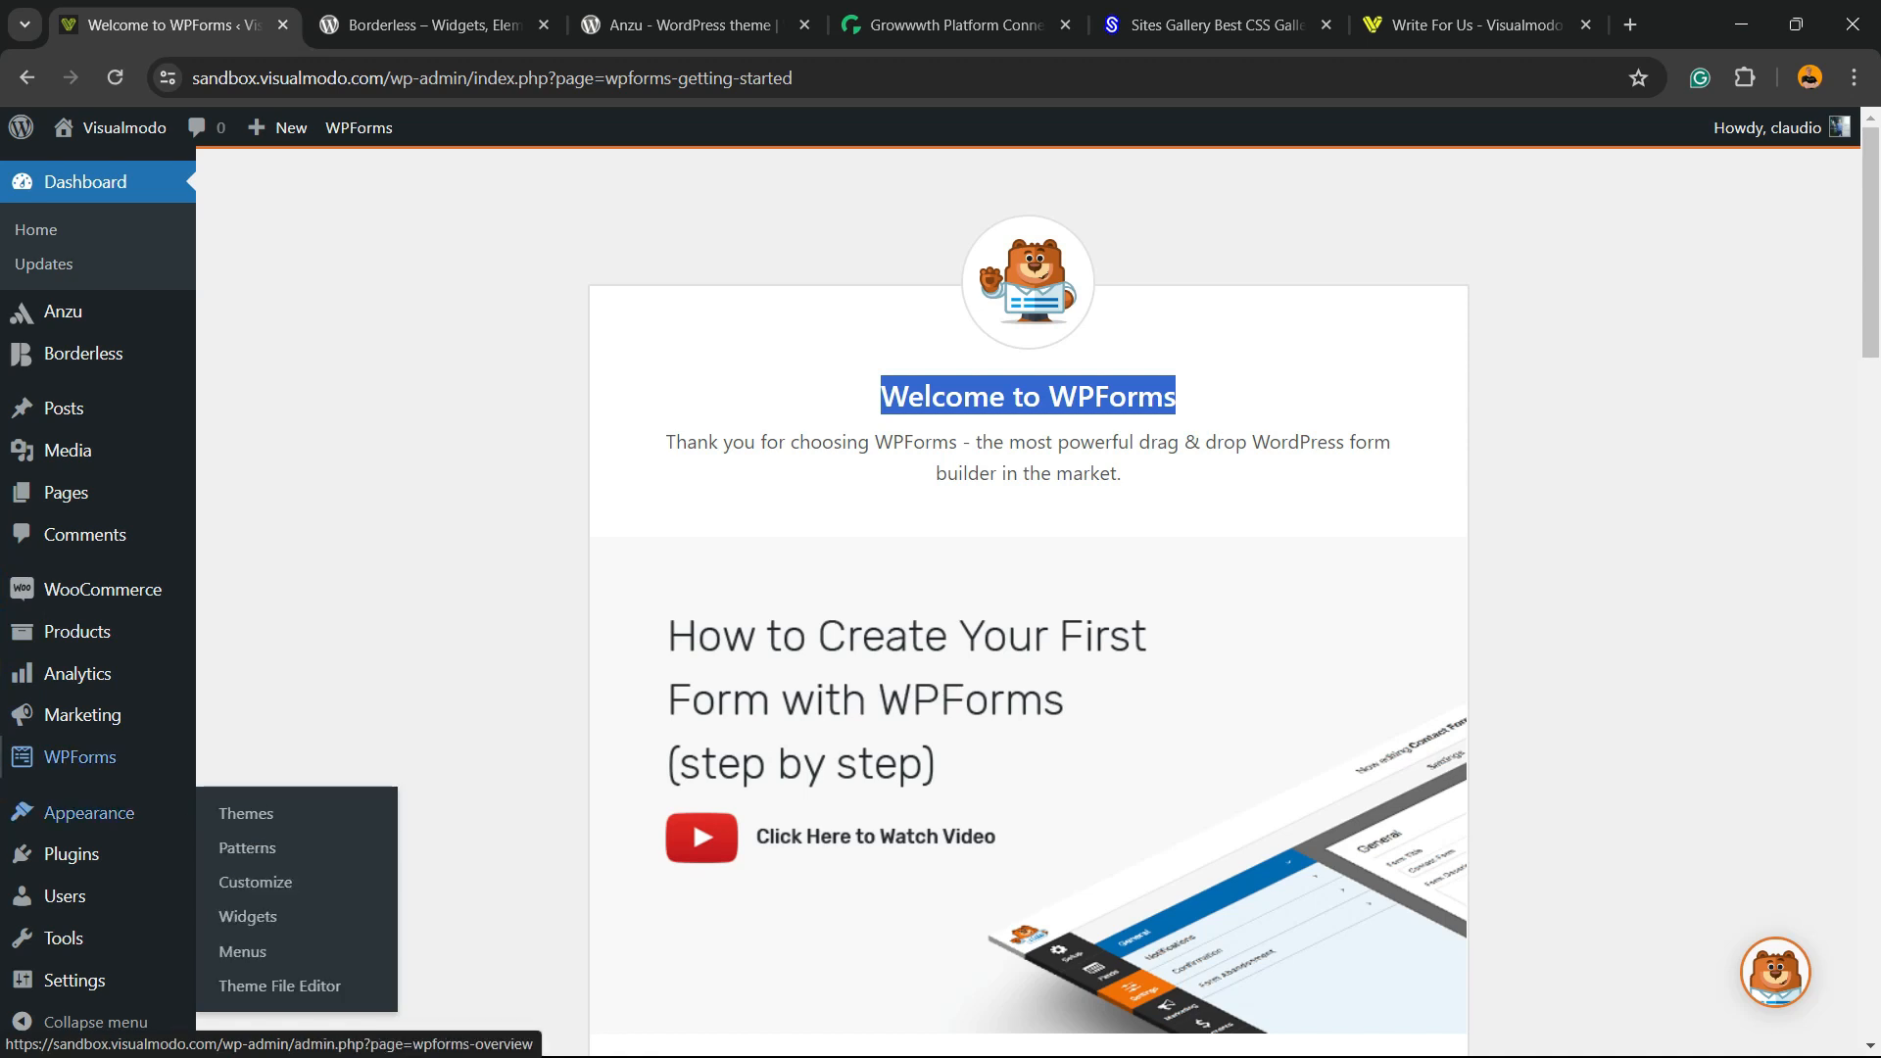
pyautogui.moveTo(80, 756)
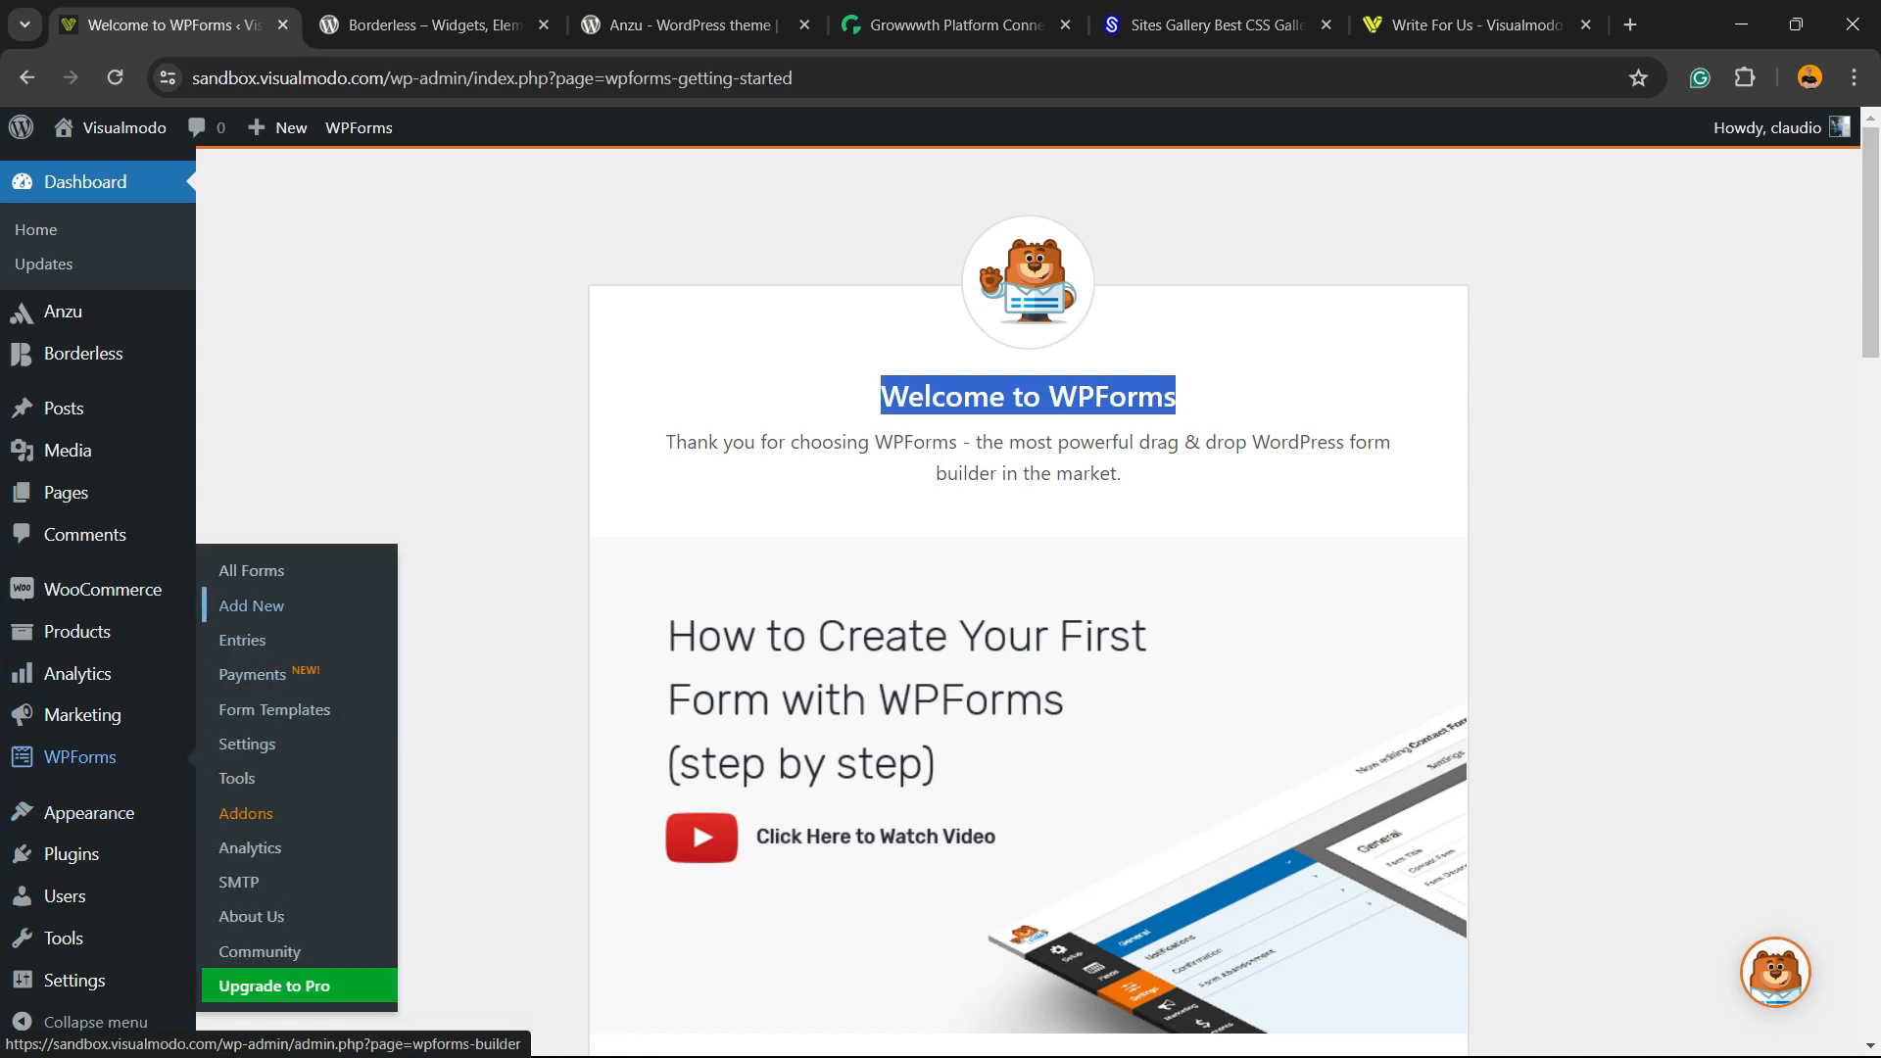
pyautogui.click(251, 605)
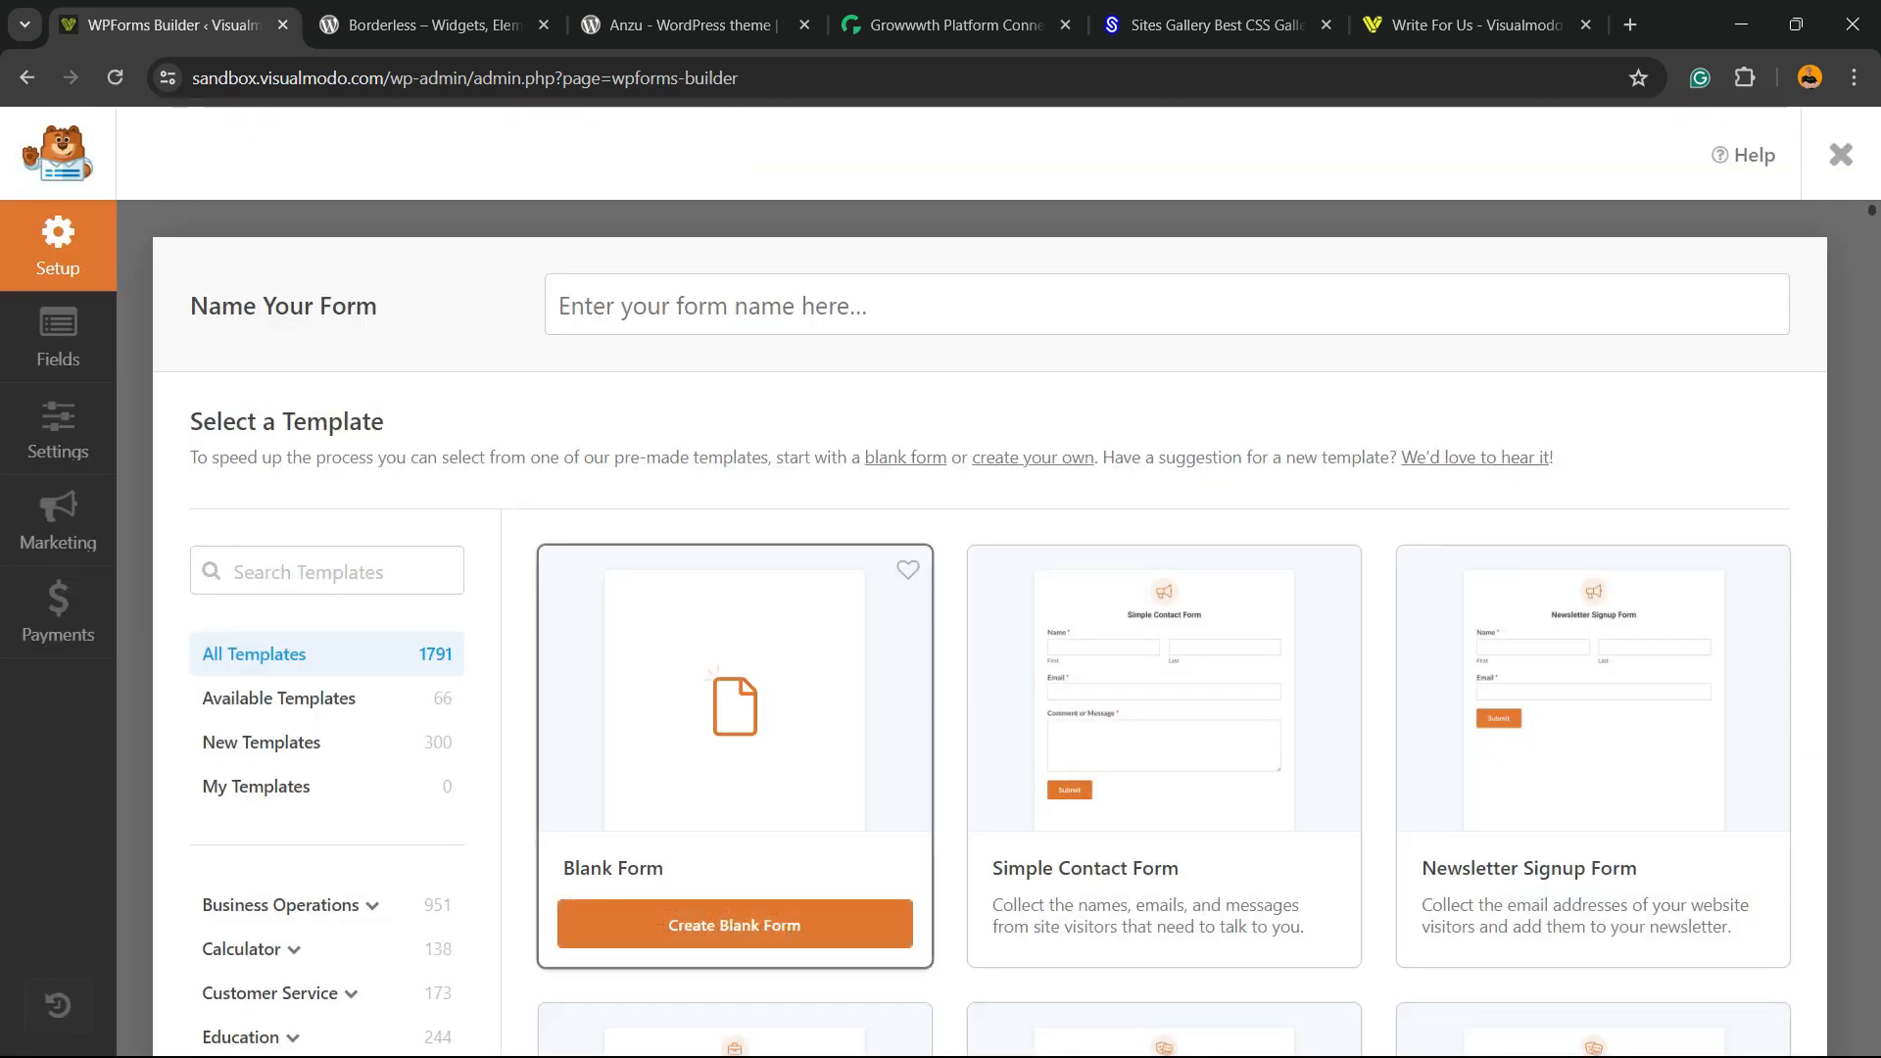
pyautogui.scroll(-3, 1163, 685)
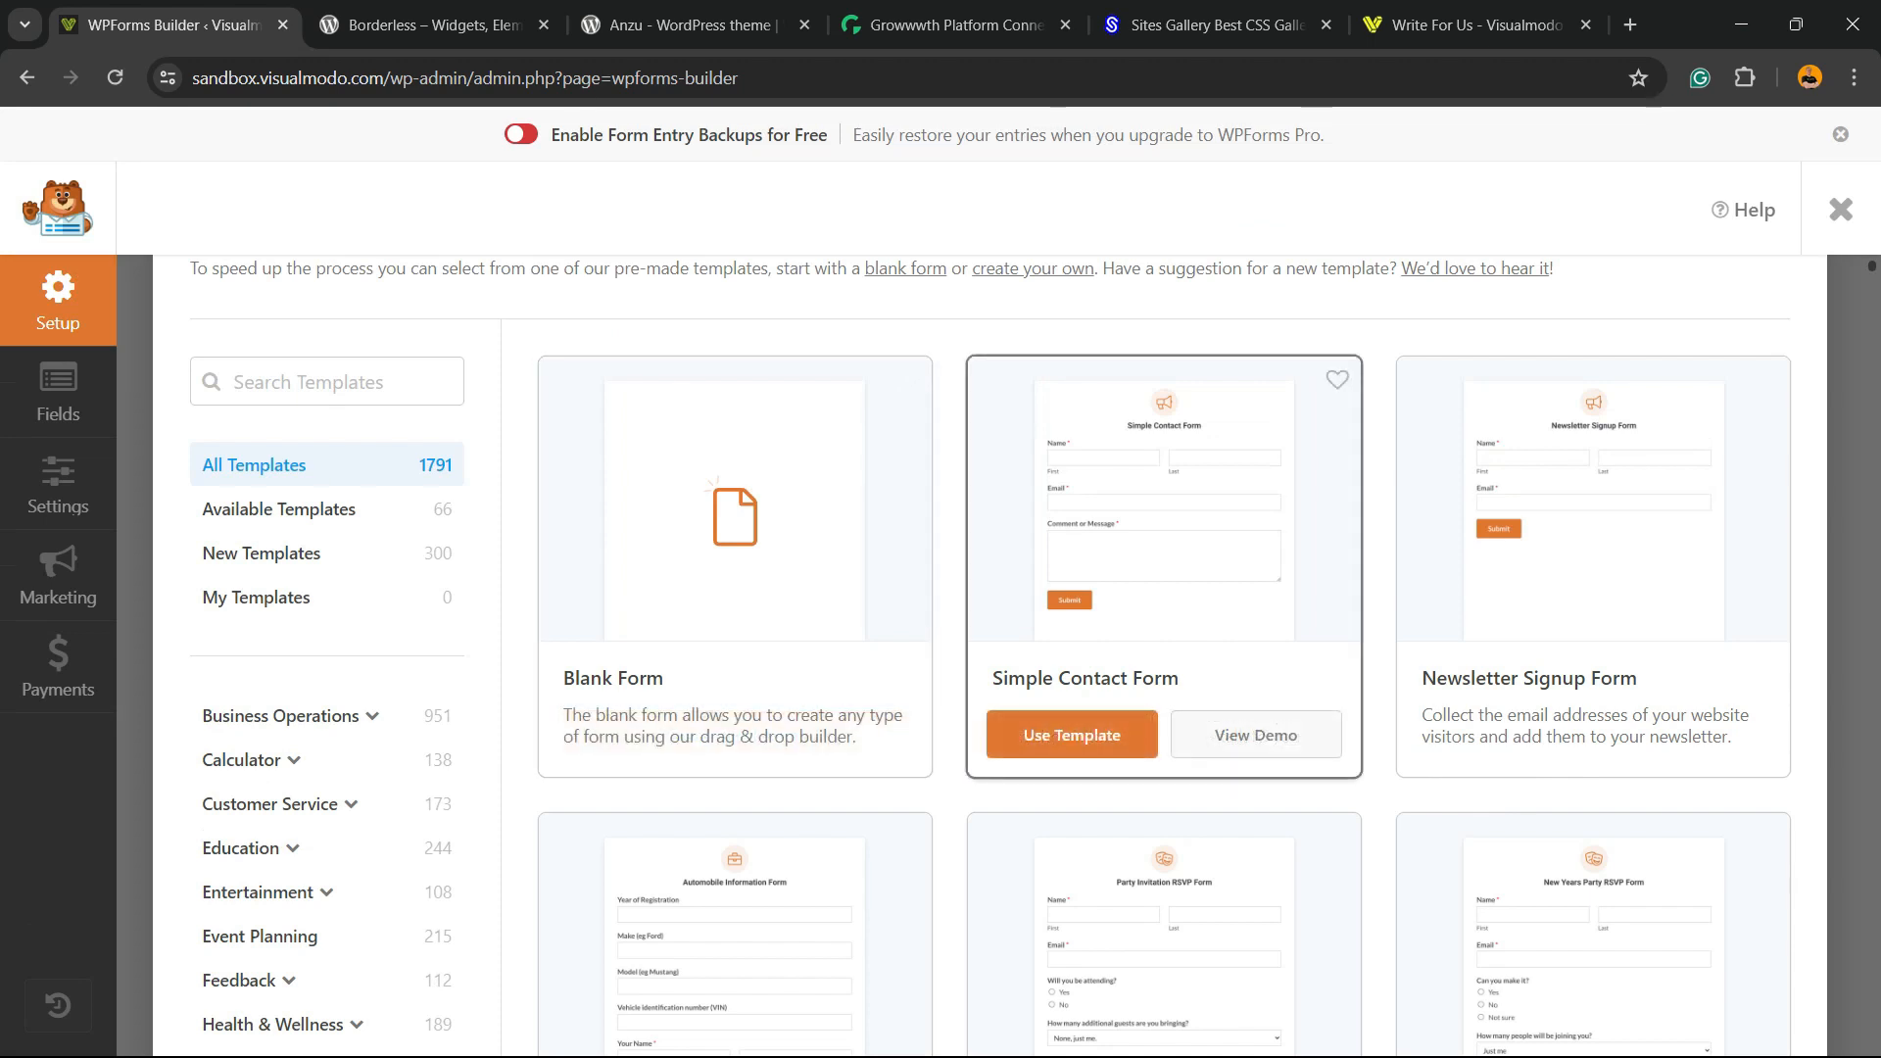
pyautogui.scroll(-3, 1587, 636)
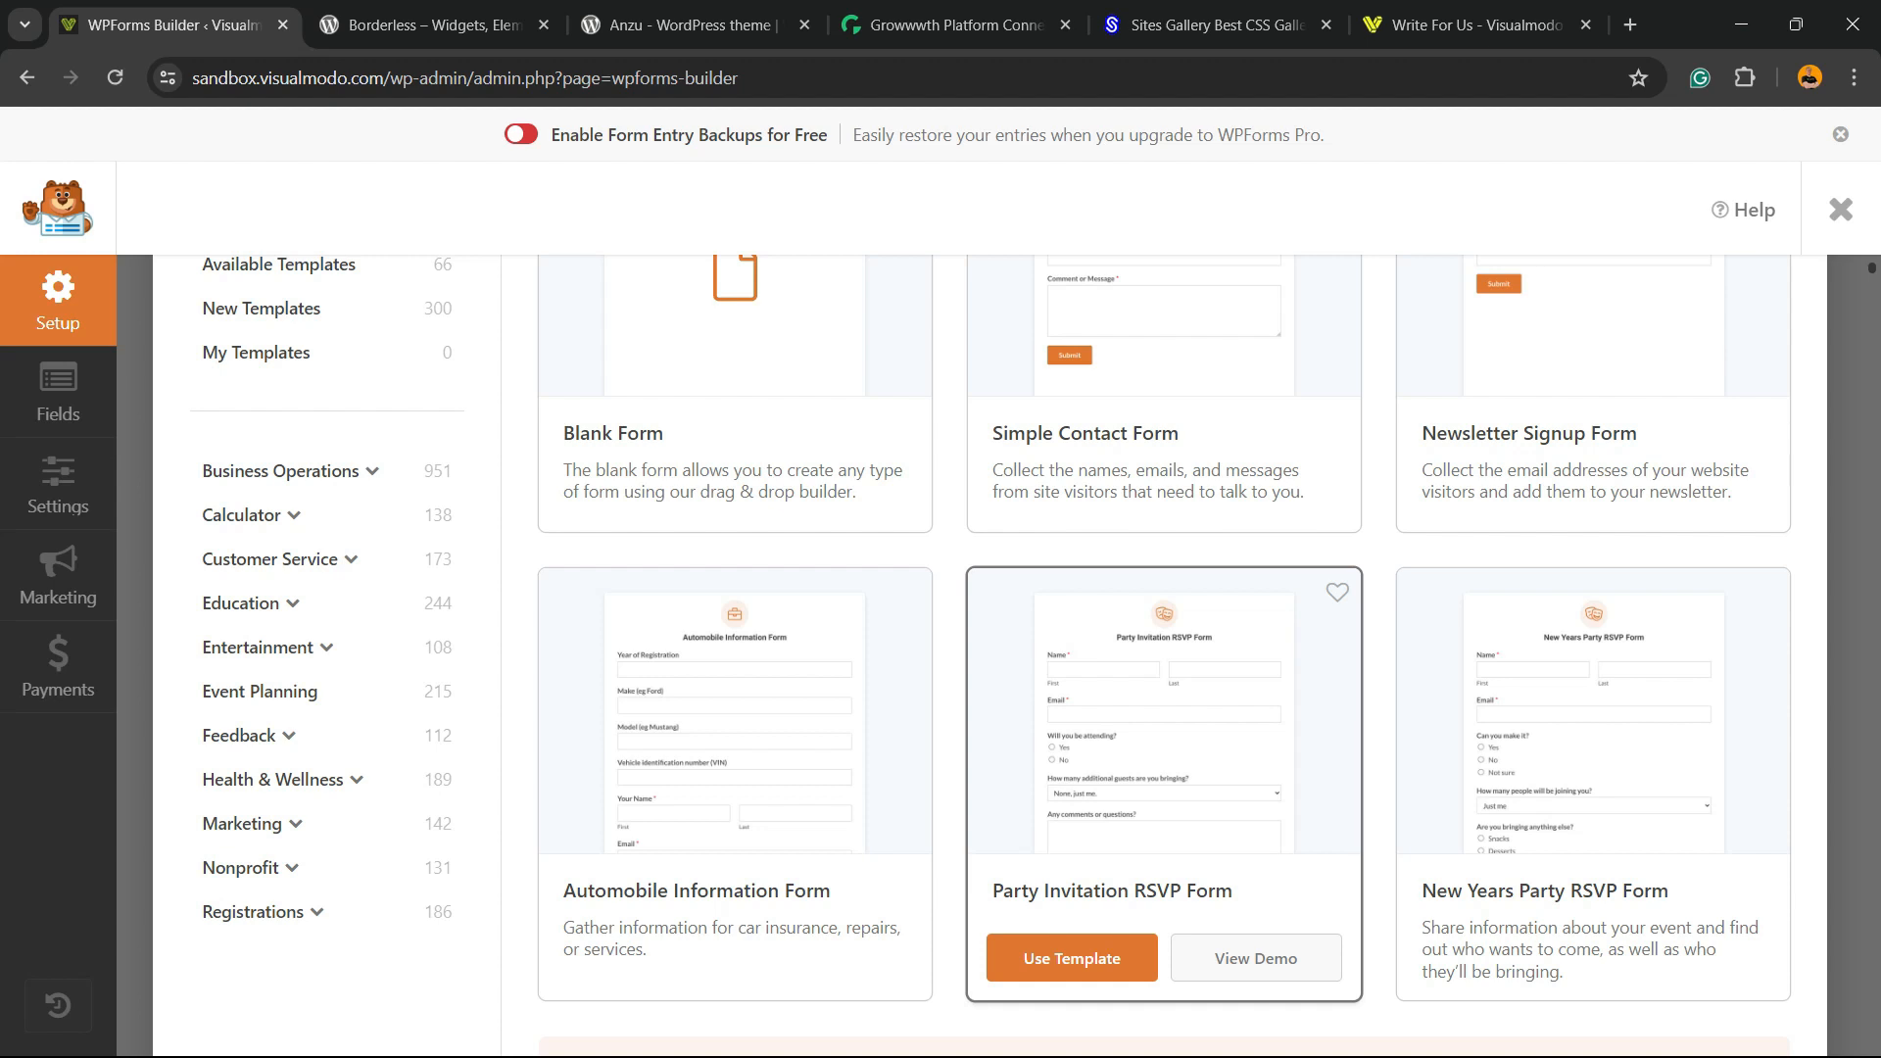
pyautogui.scroll(-5, 1587, 490)
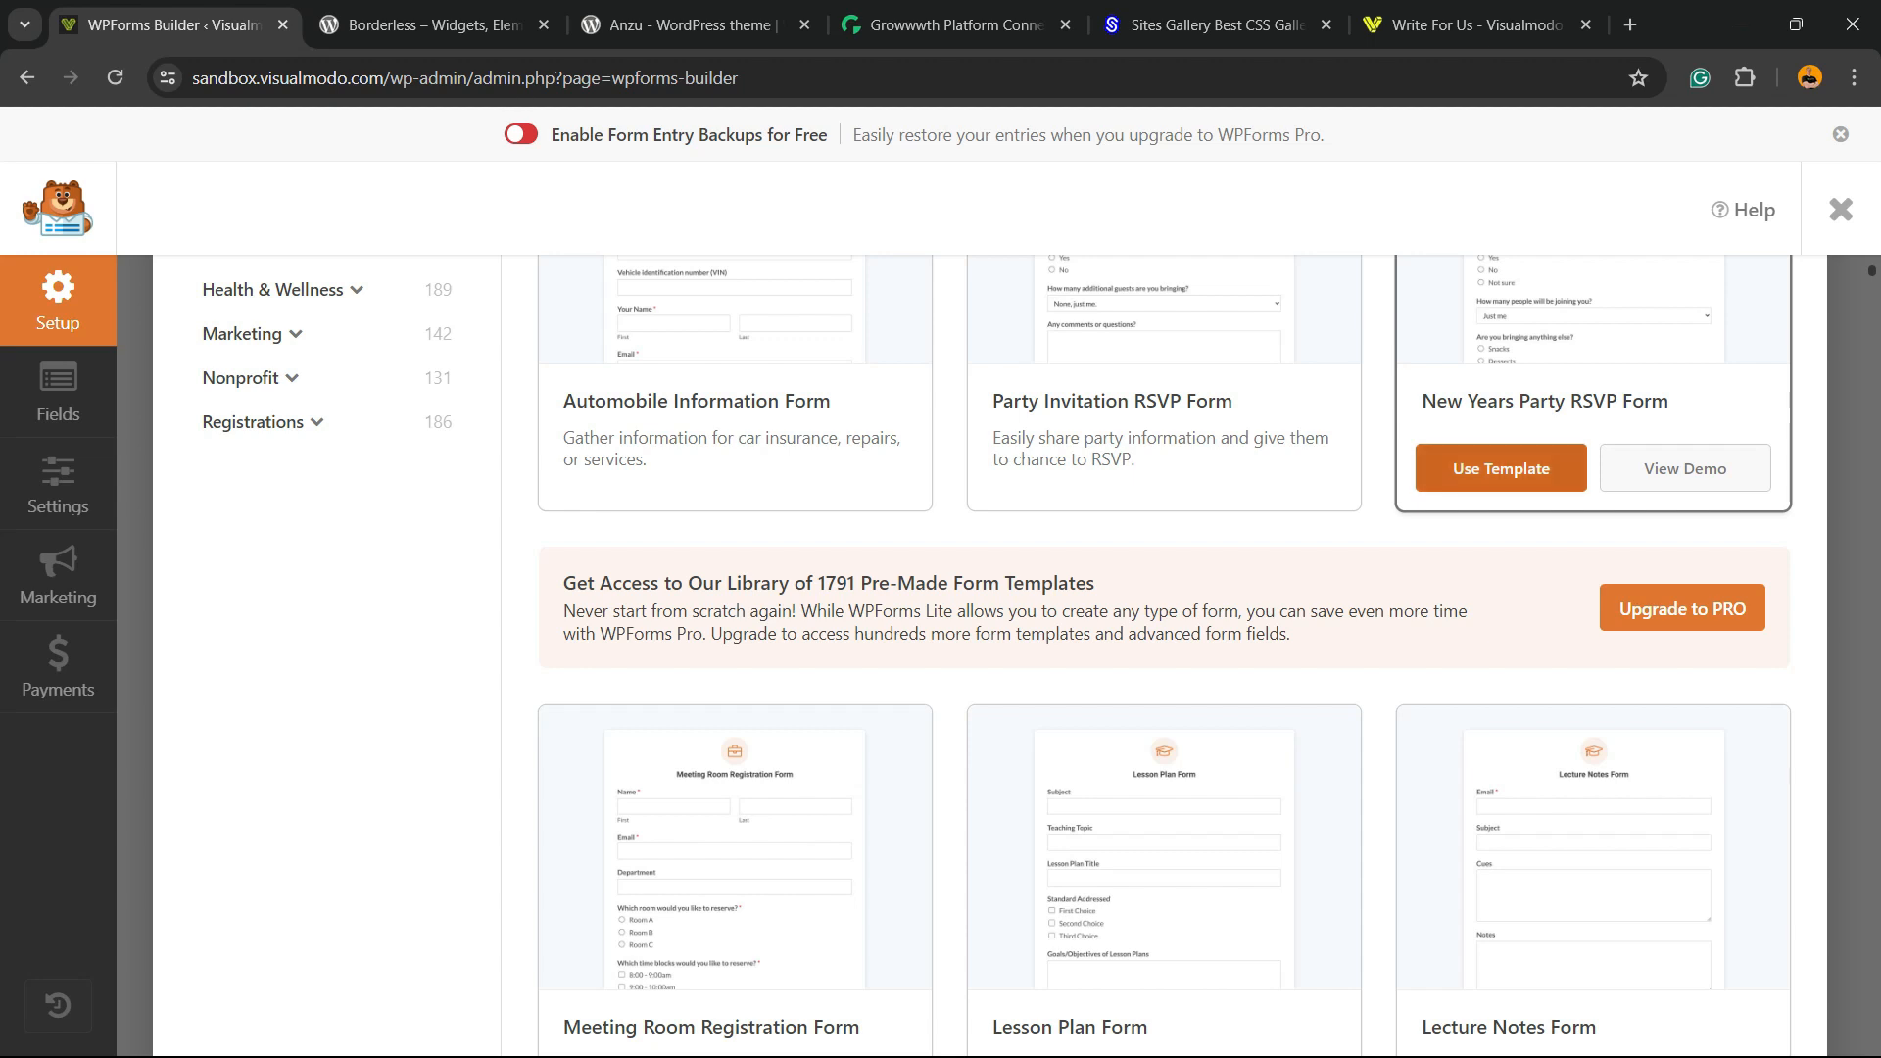
pyautogui.scroll(3, 1587, 489)
pyautogui.click(1501, 713)
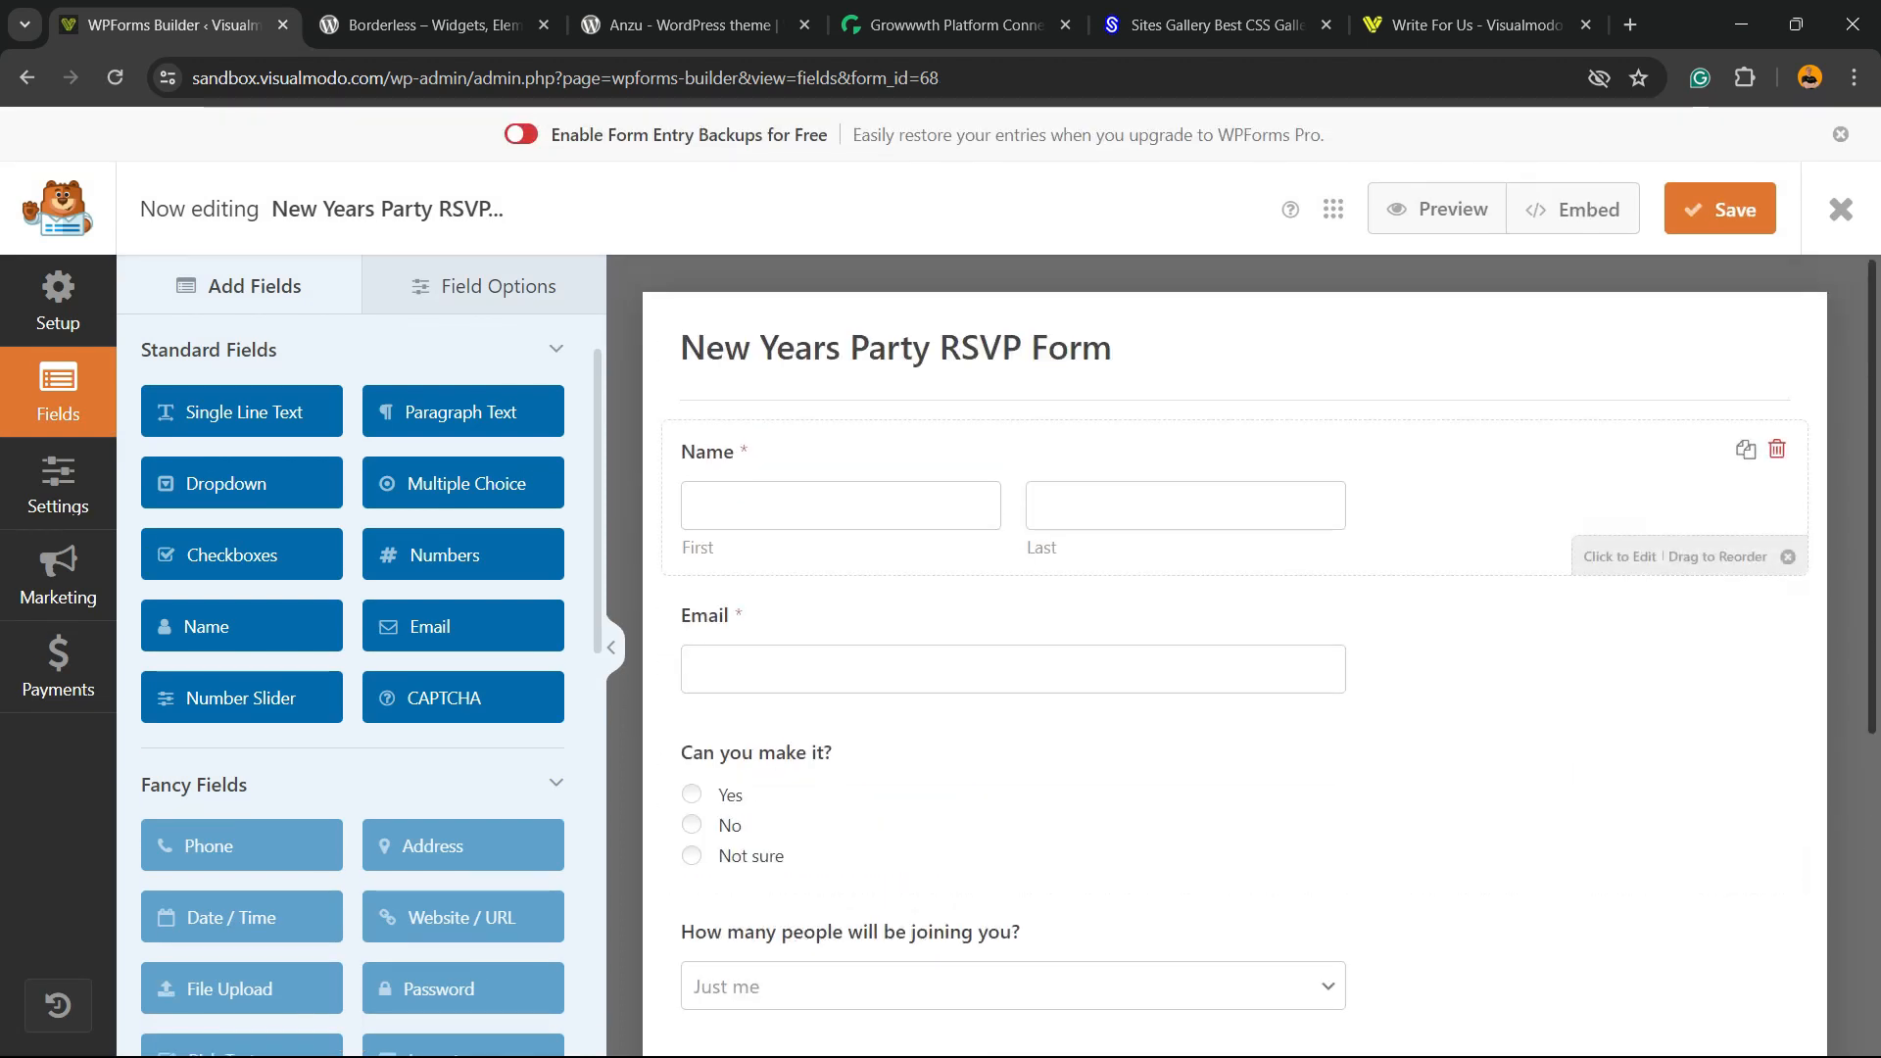
# - Open the Name field's options and look through the available name formats
pyautogui.click(1234, 498)
pyautogui.press('ctrl')
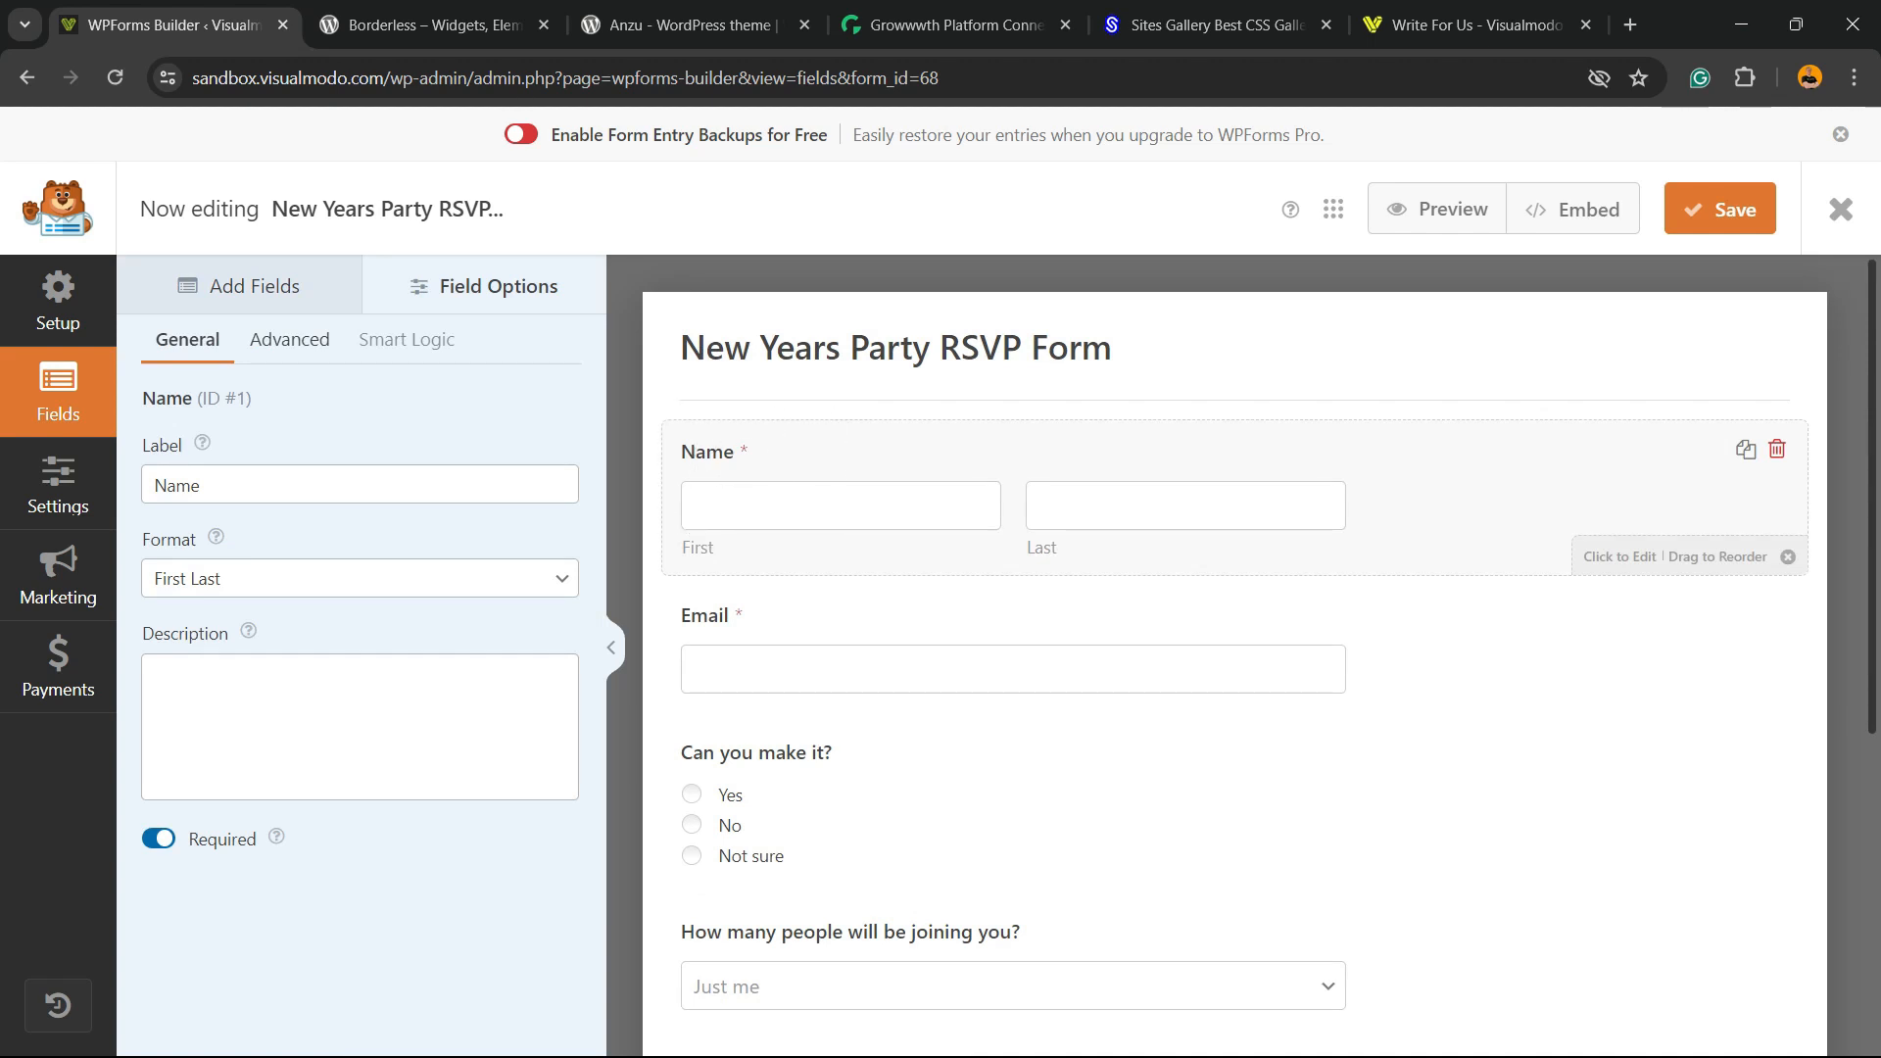
pyautogui.click(360, 578)
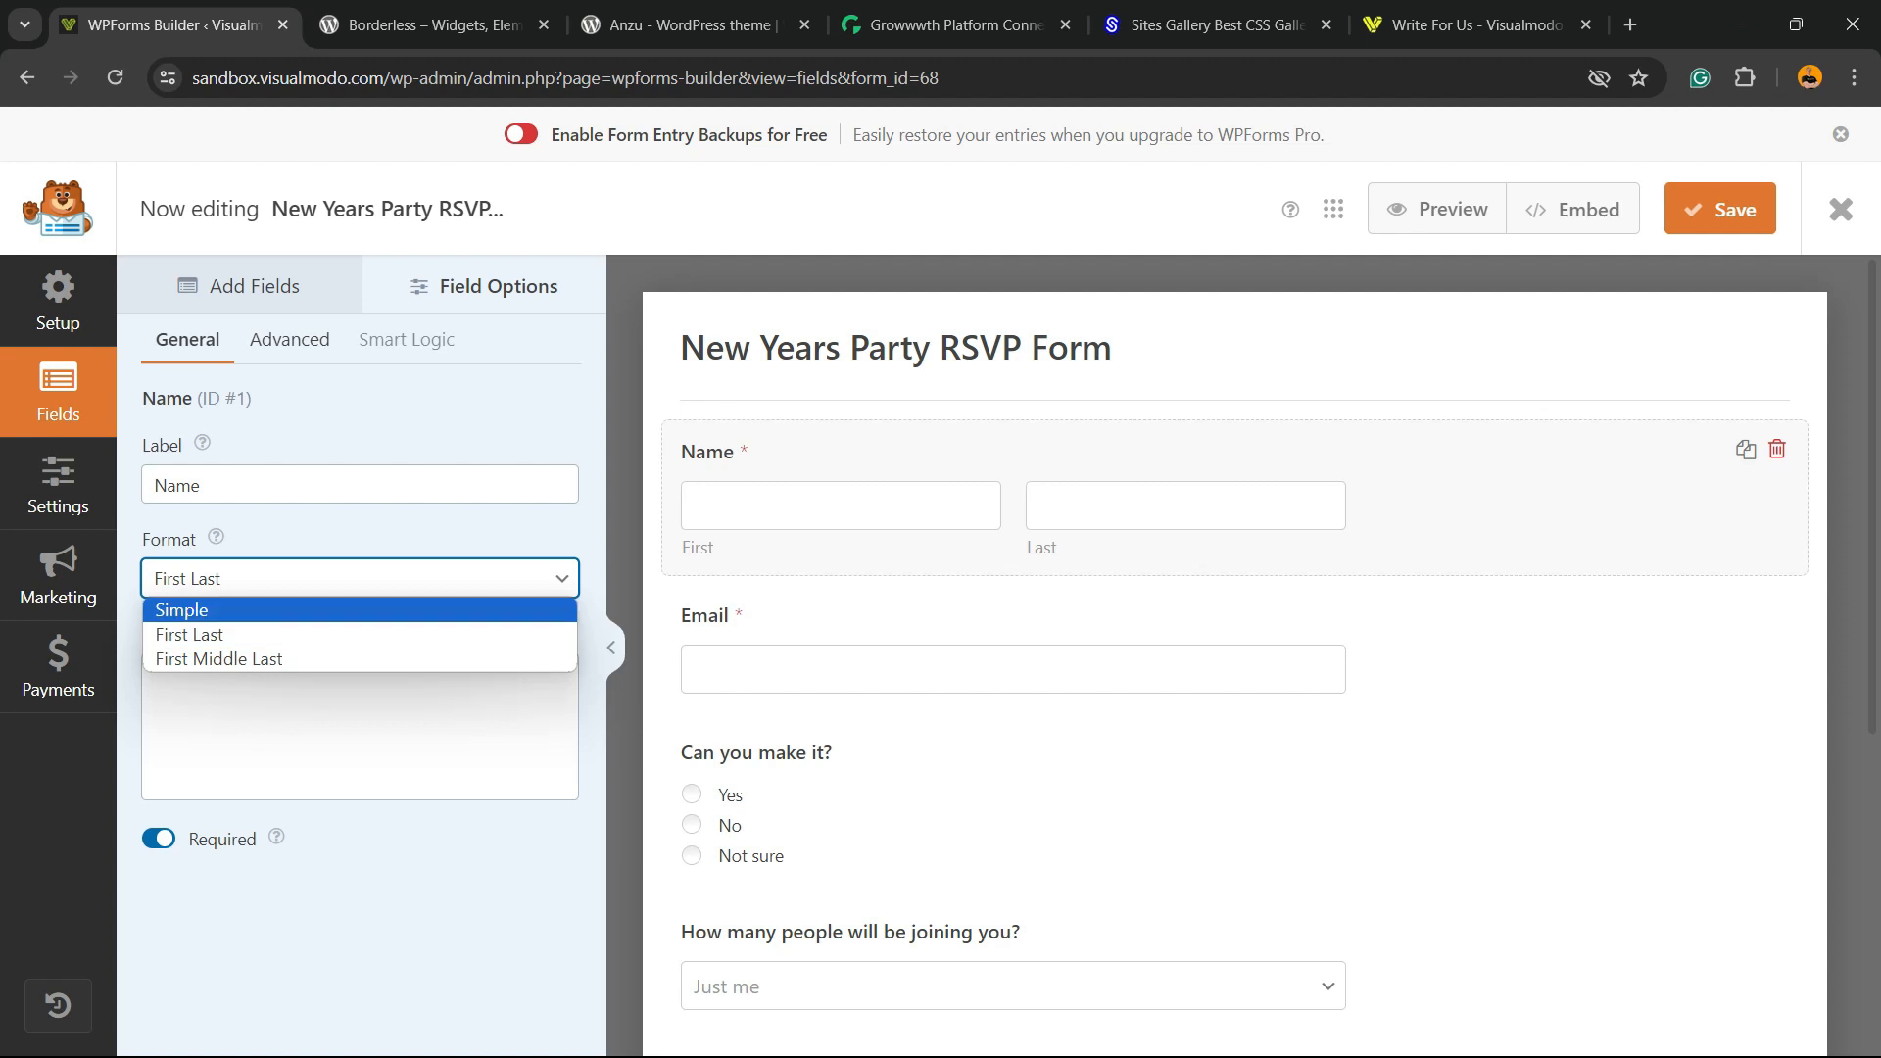
pyautogui.press('ctrl')
pyautogui.click(892, 486)
pyautogui.press('ctrl')
pyautogui.press('ctrl')
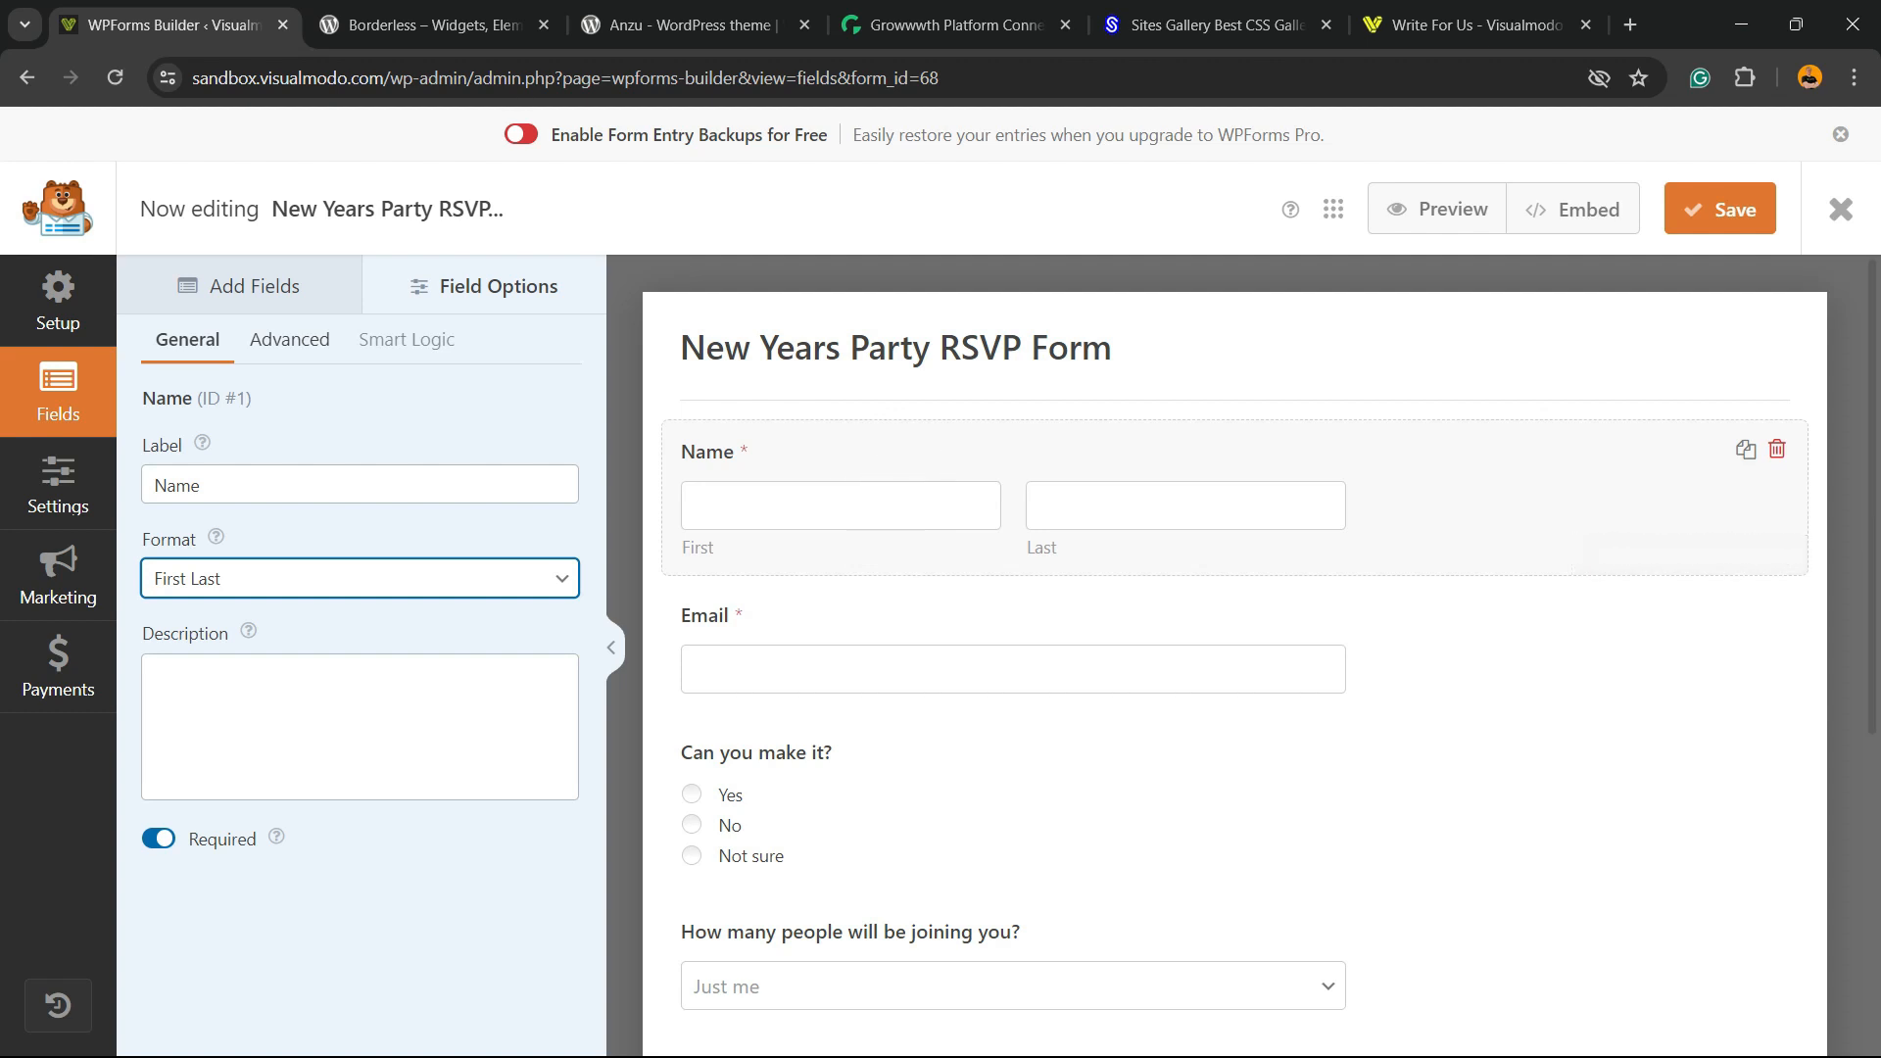
# - Try extending the Name field's label to "Nameaaaaa" and restore it to "Name"
pyautogui.click(210, 485)
pyautogui.hotkey('ctrl', 'a')
pyautogui.click(210, 485)
pyautogui.write('aaaaa')
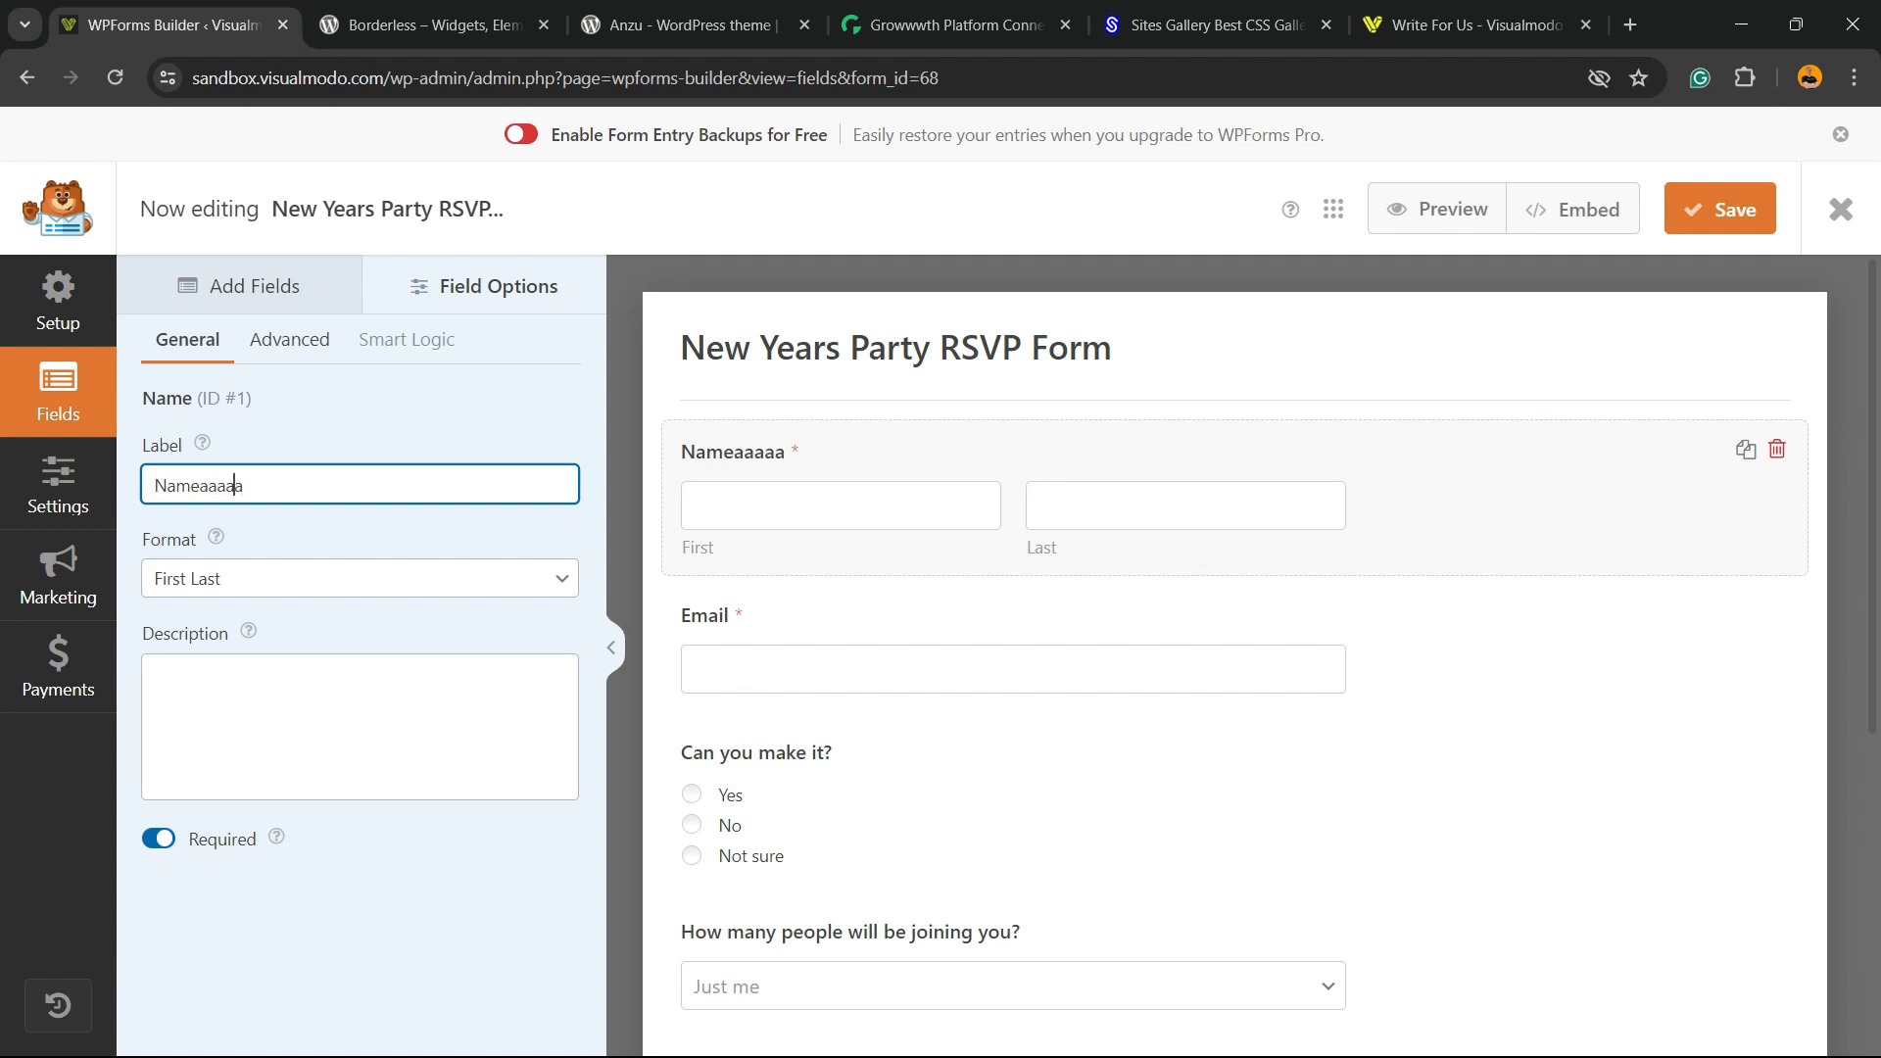
pyautogui.press('BackSpace')
pyautogui.press('BackSpace')
pyautogui.press('BackSpace')
pyautogui.press('BackSpace')
pyautogui.press('BackSpace')
# - Try the Simple, First Last and First Middle Last formats on the Name field, and leave it set to Simple
pyautogui.click(360, 578)
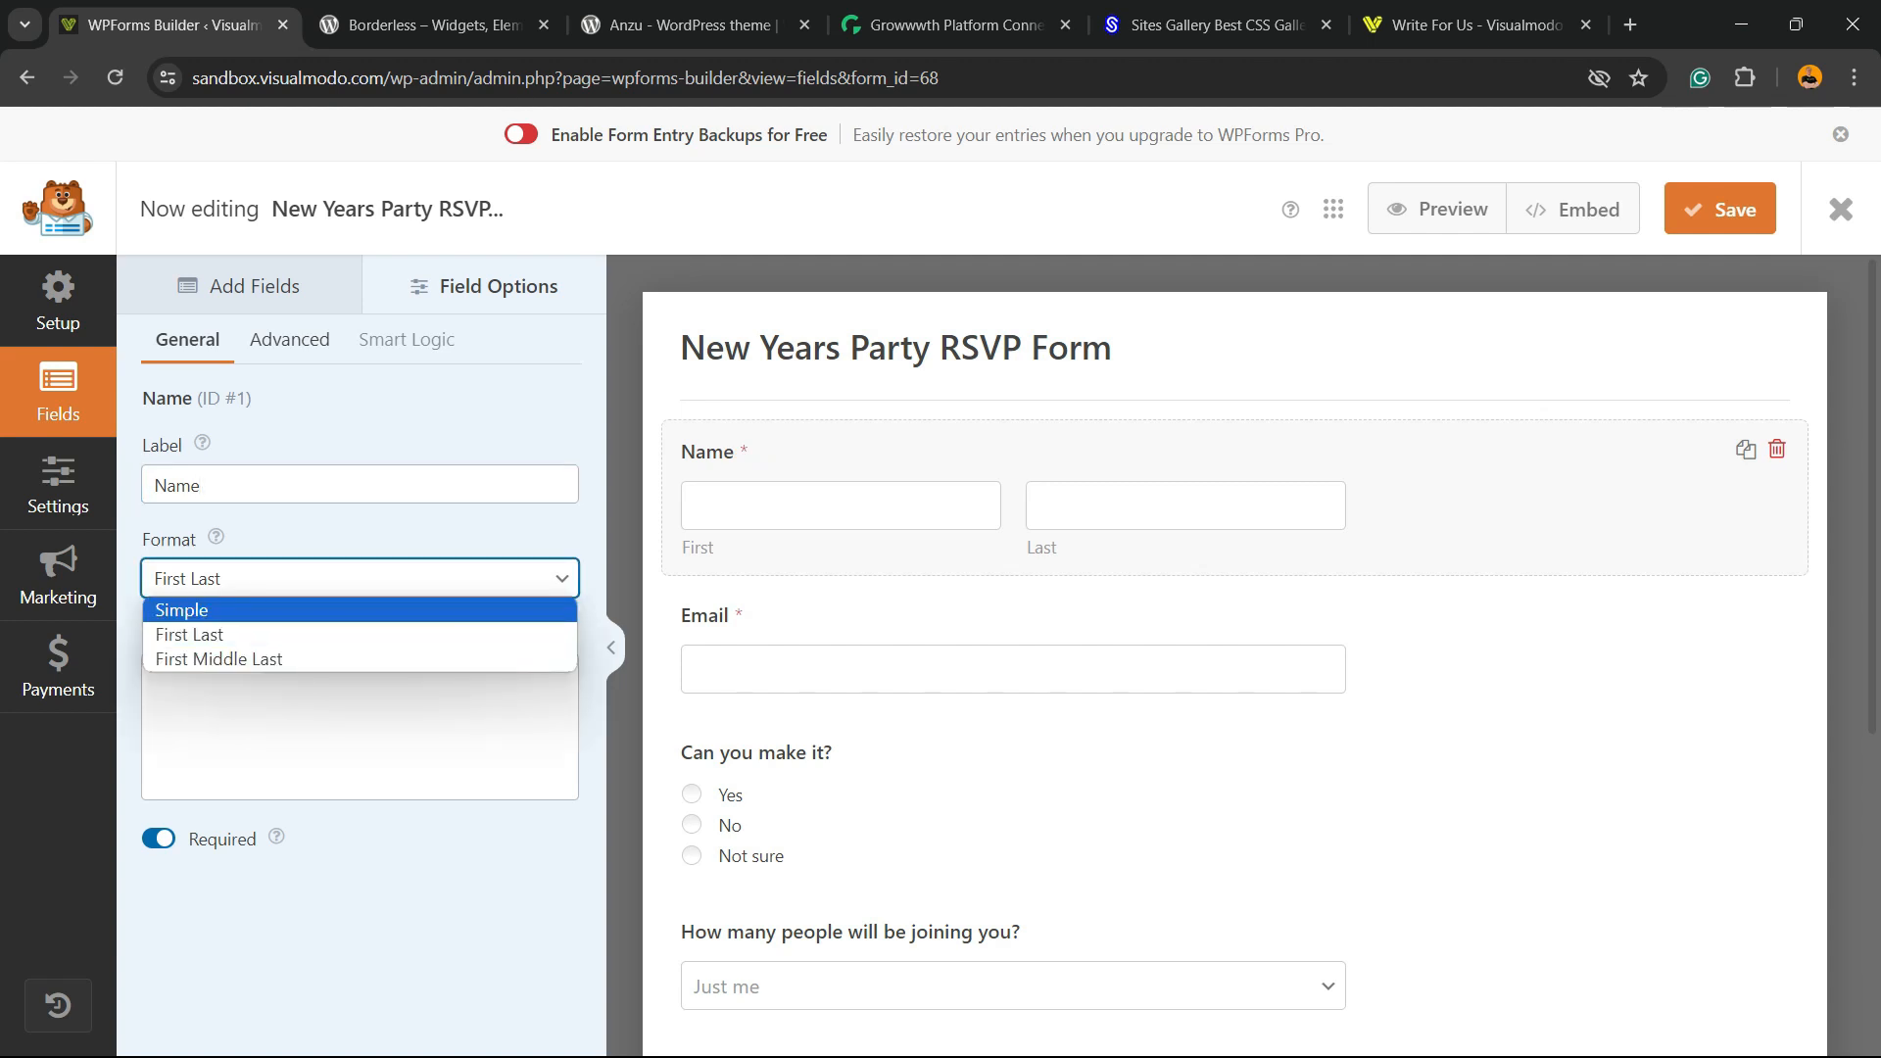
pyautogui.click(186, 613)
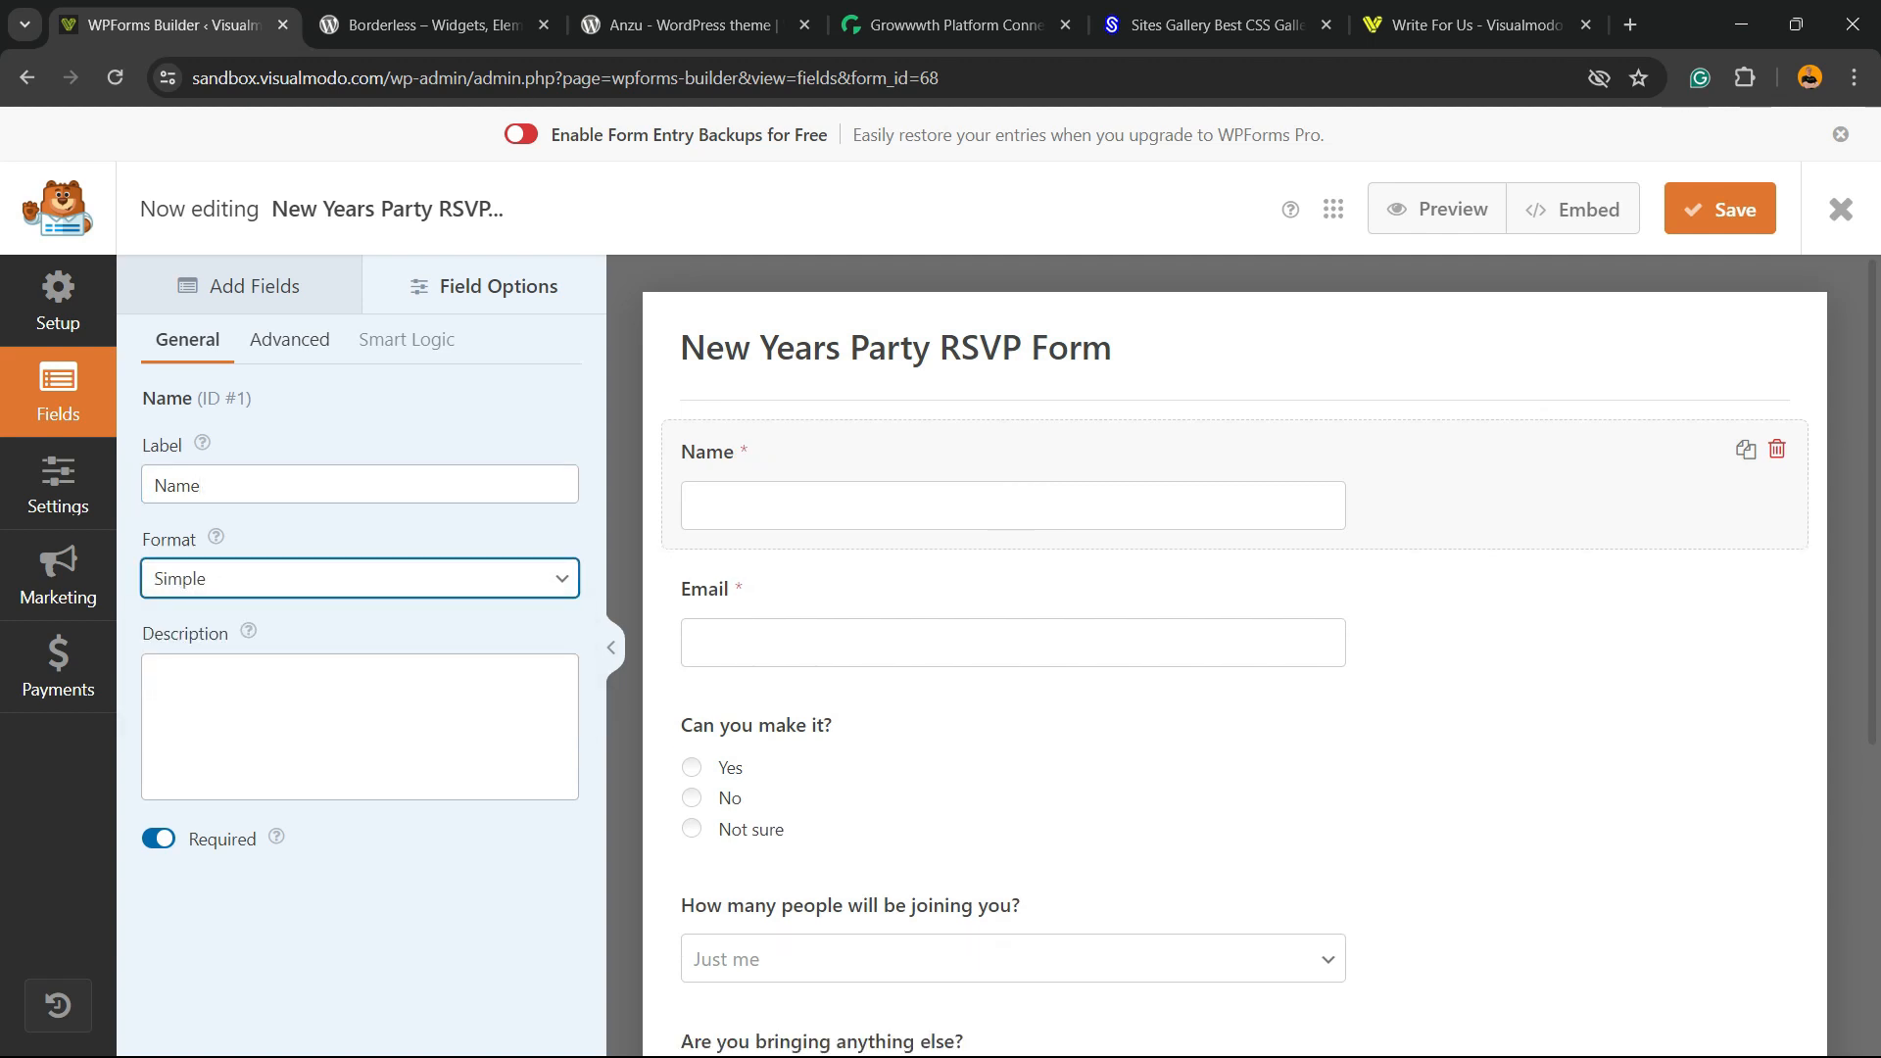
pyautogui.click(359, 578)
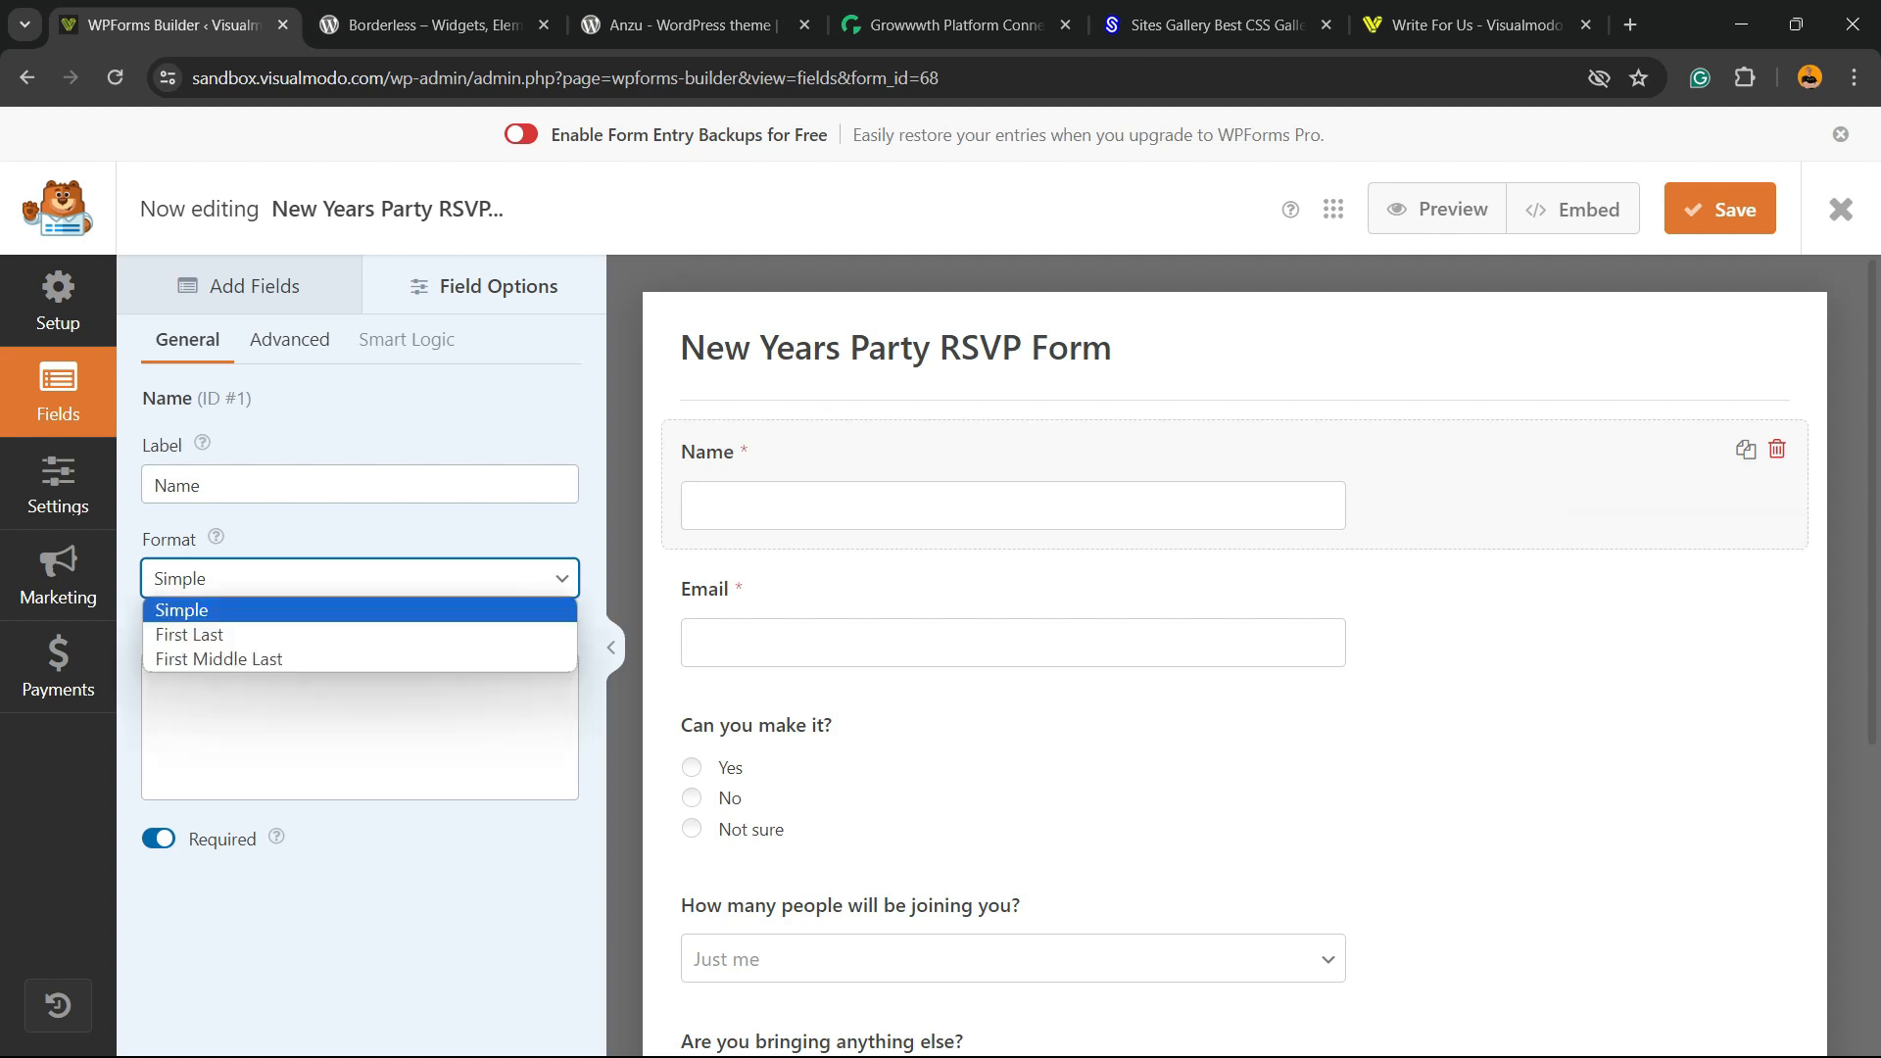
pyautogui.click(186, 635)
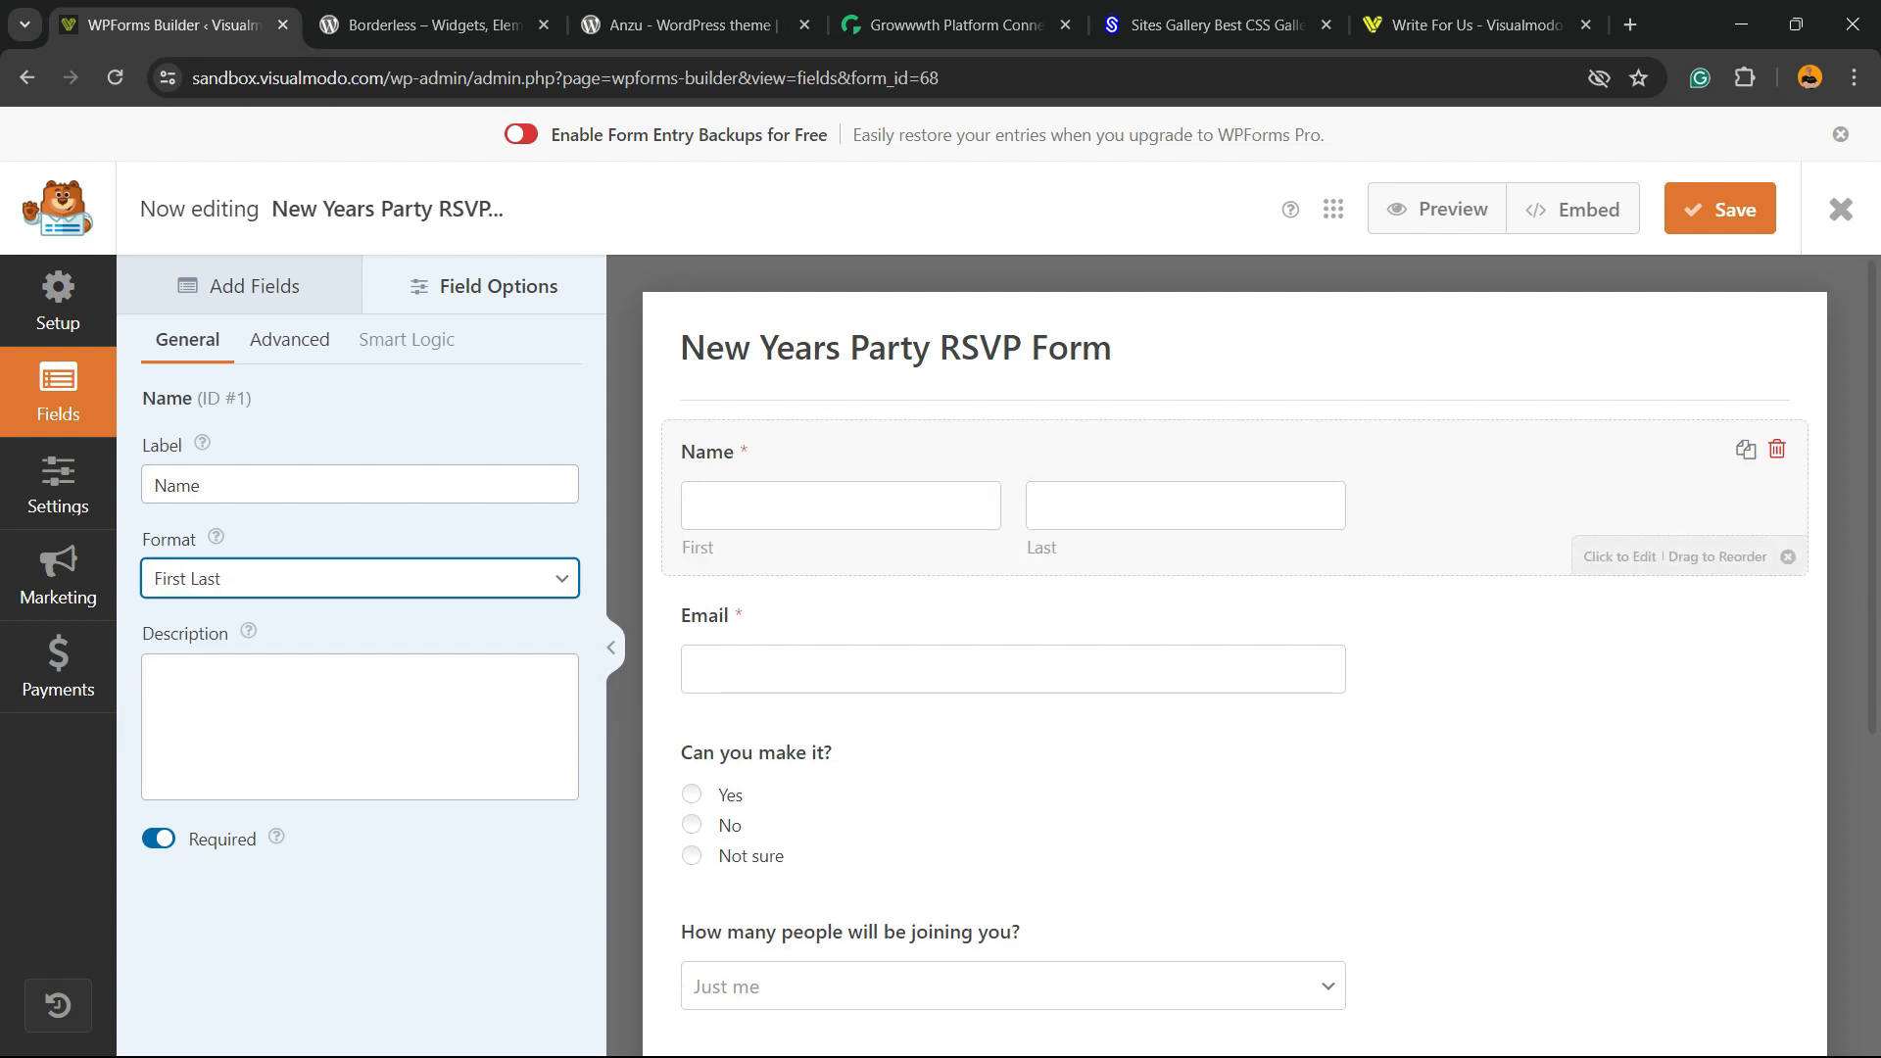
pyautogui.click(360, 578)
pyautogui.click(218, 660)
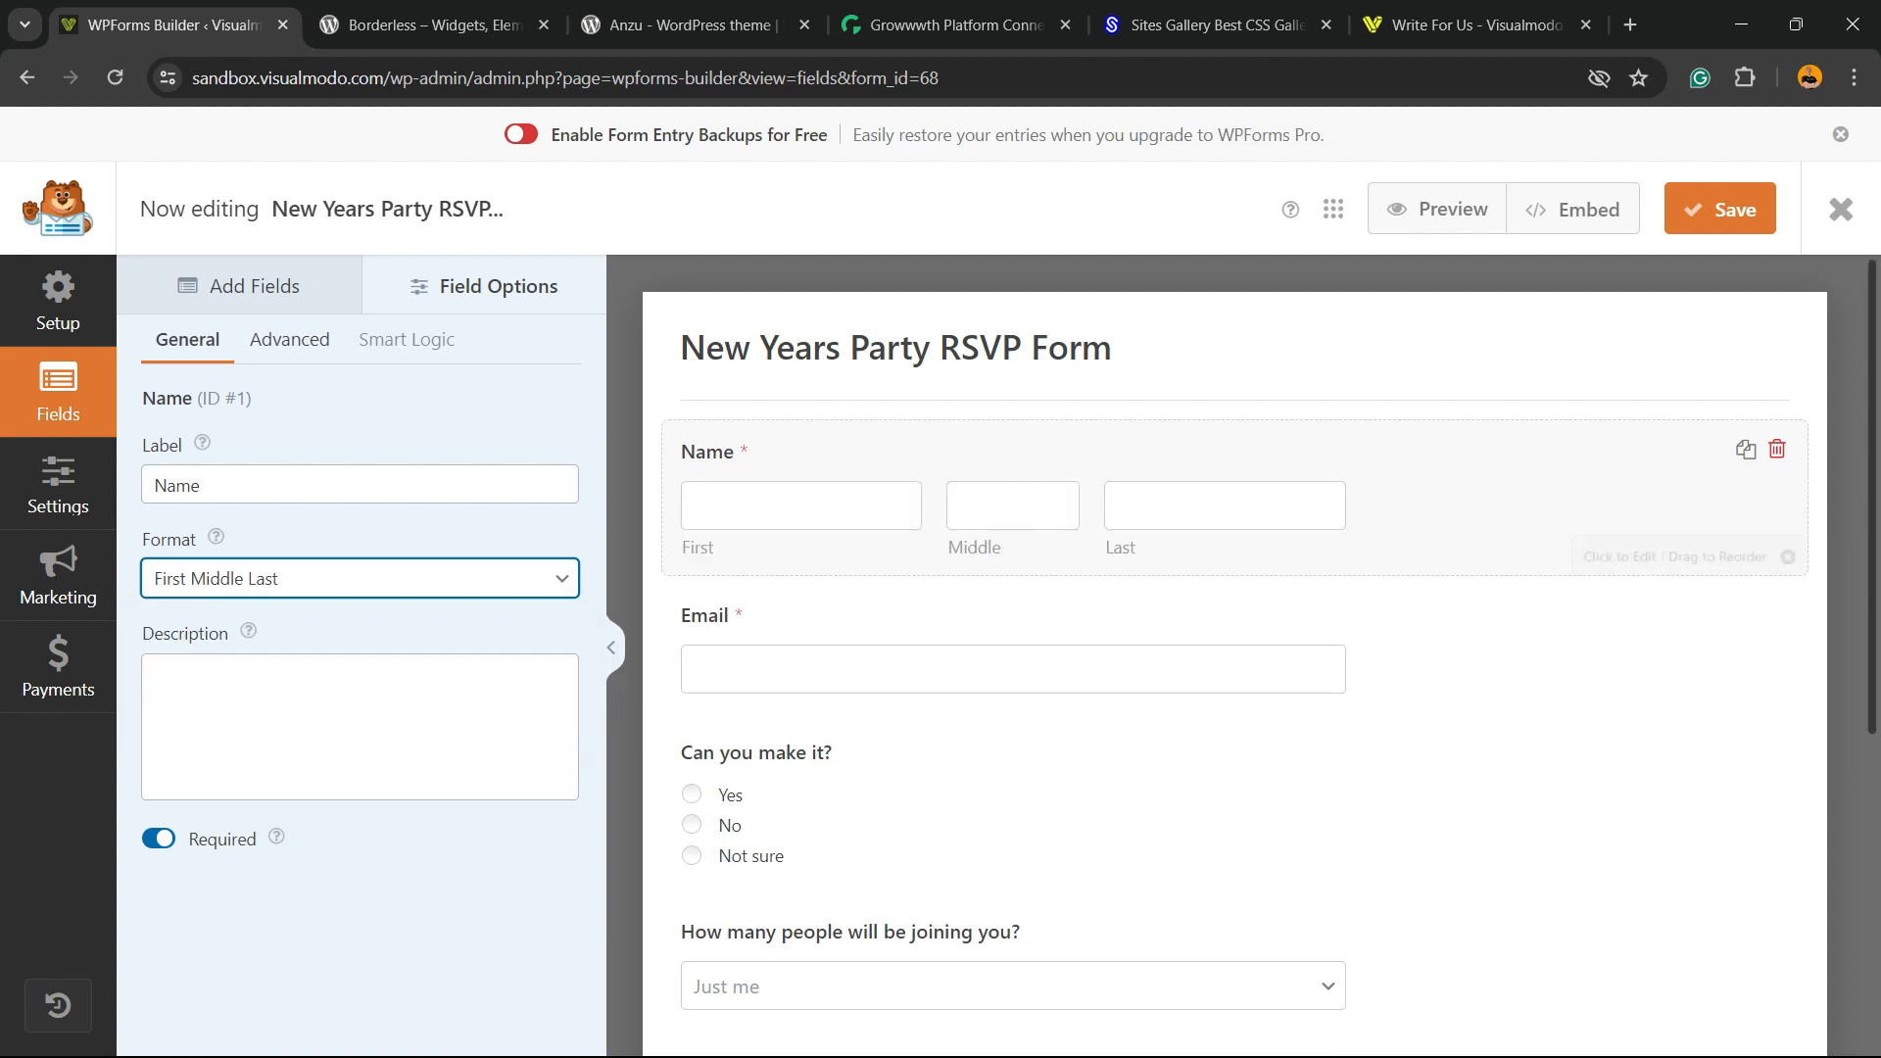
pyautogui.click(359, 578)
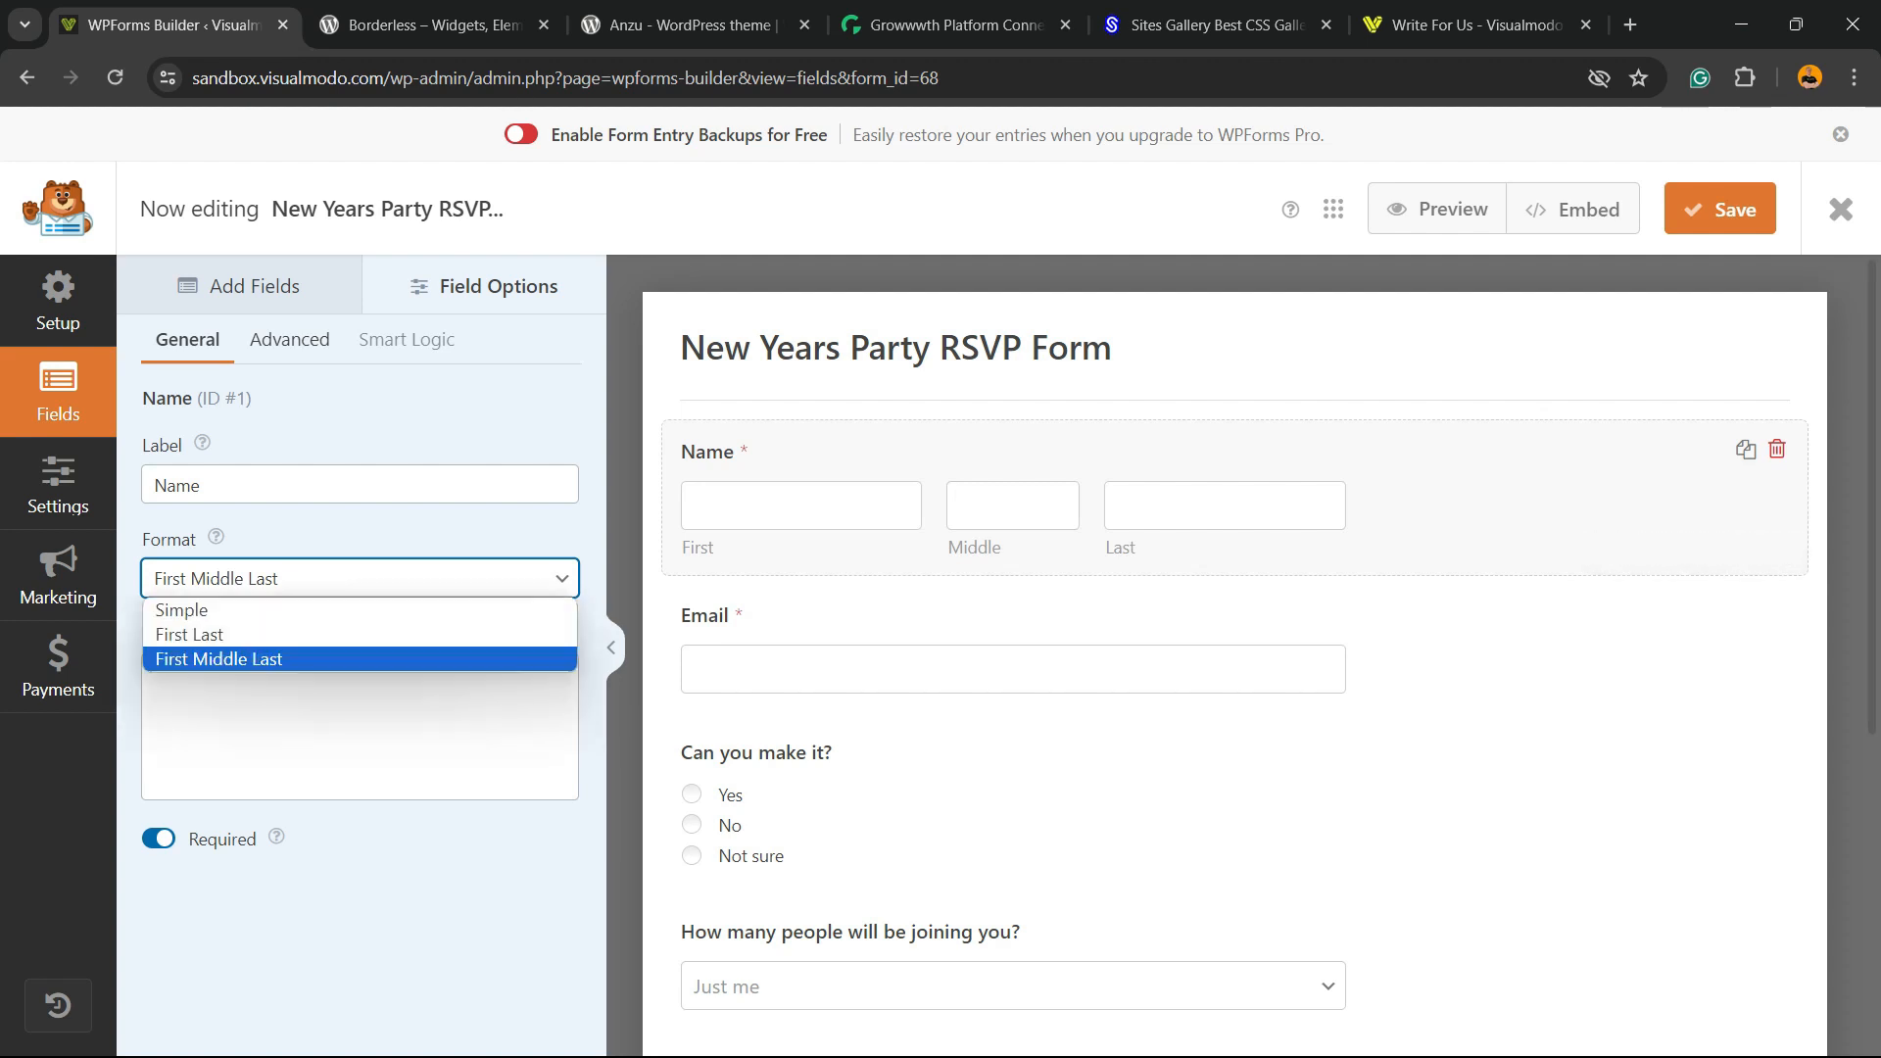
pyautogui.click(186, 608)
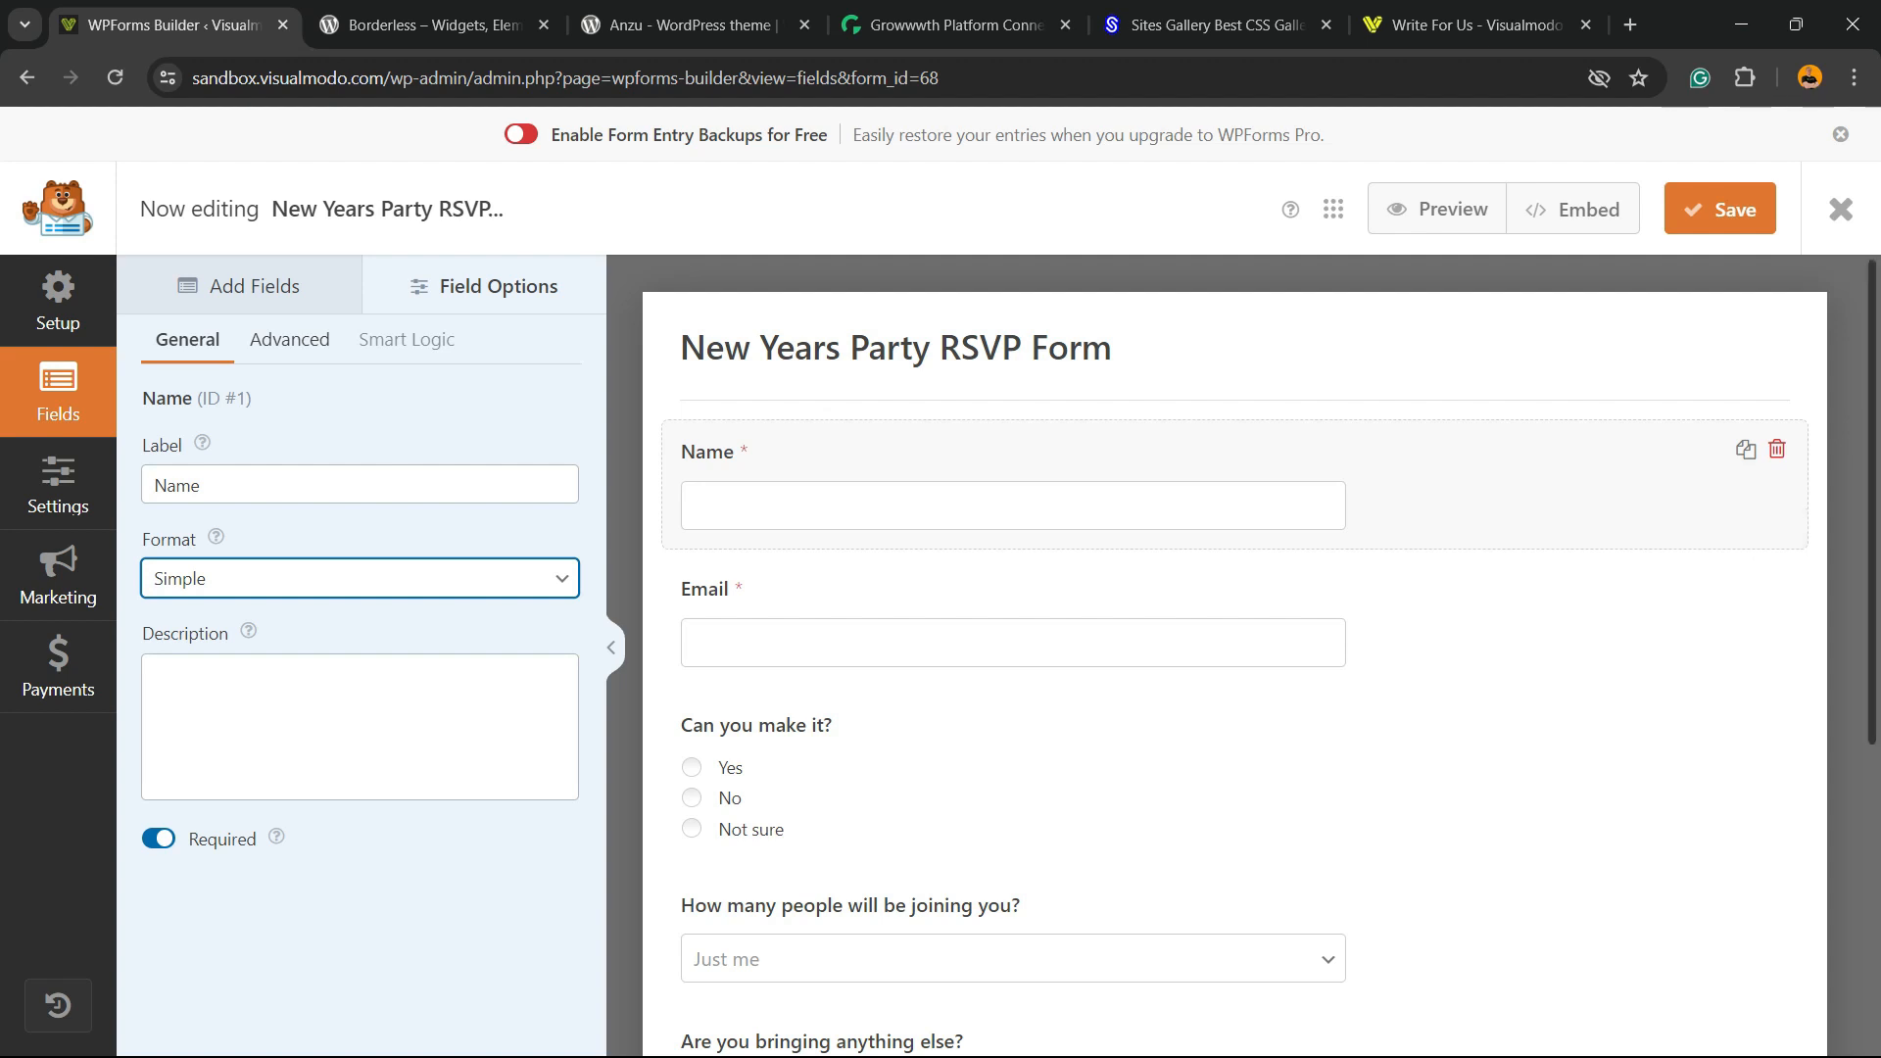
# - Try the Small, Medium and Large field sizes on the Email field, ending on Small
pyautogui.click(1013, 642)
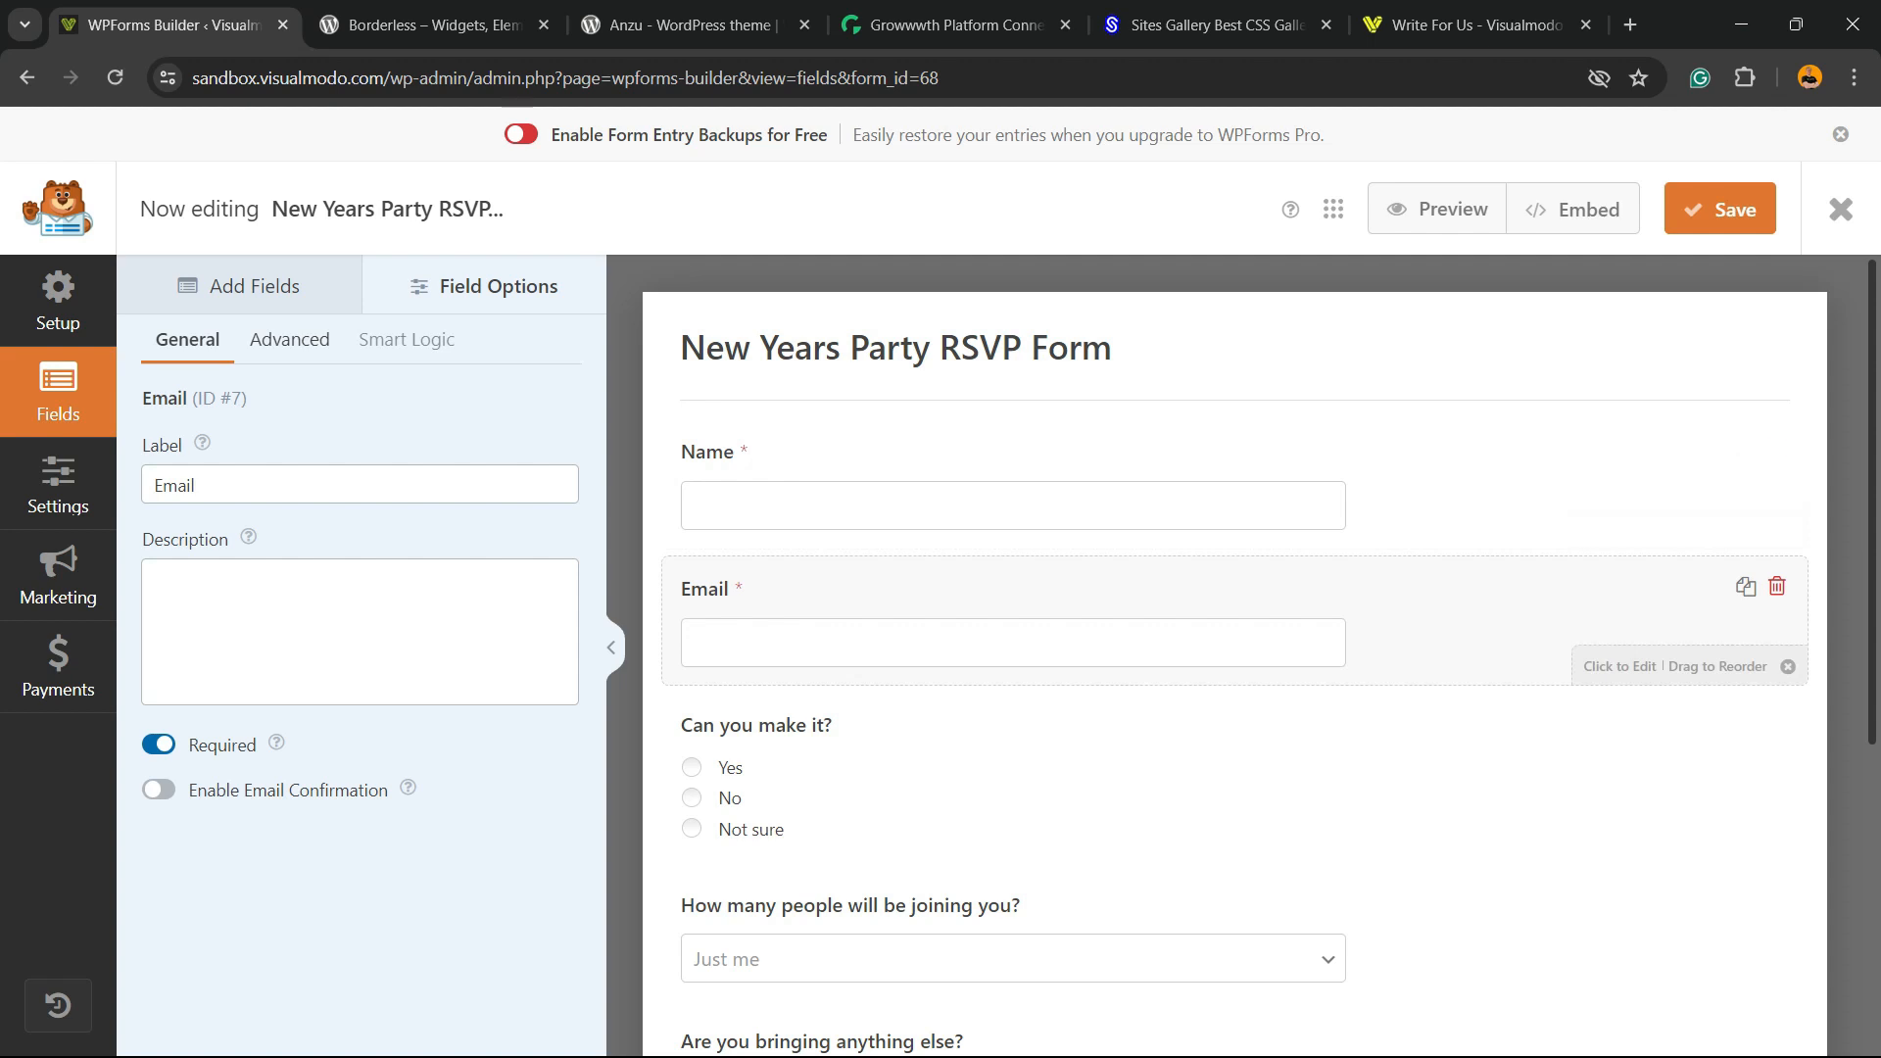
pyautogui.click(290, 339)
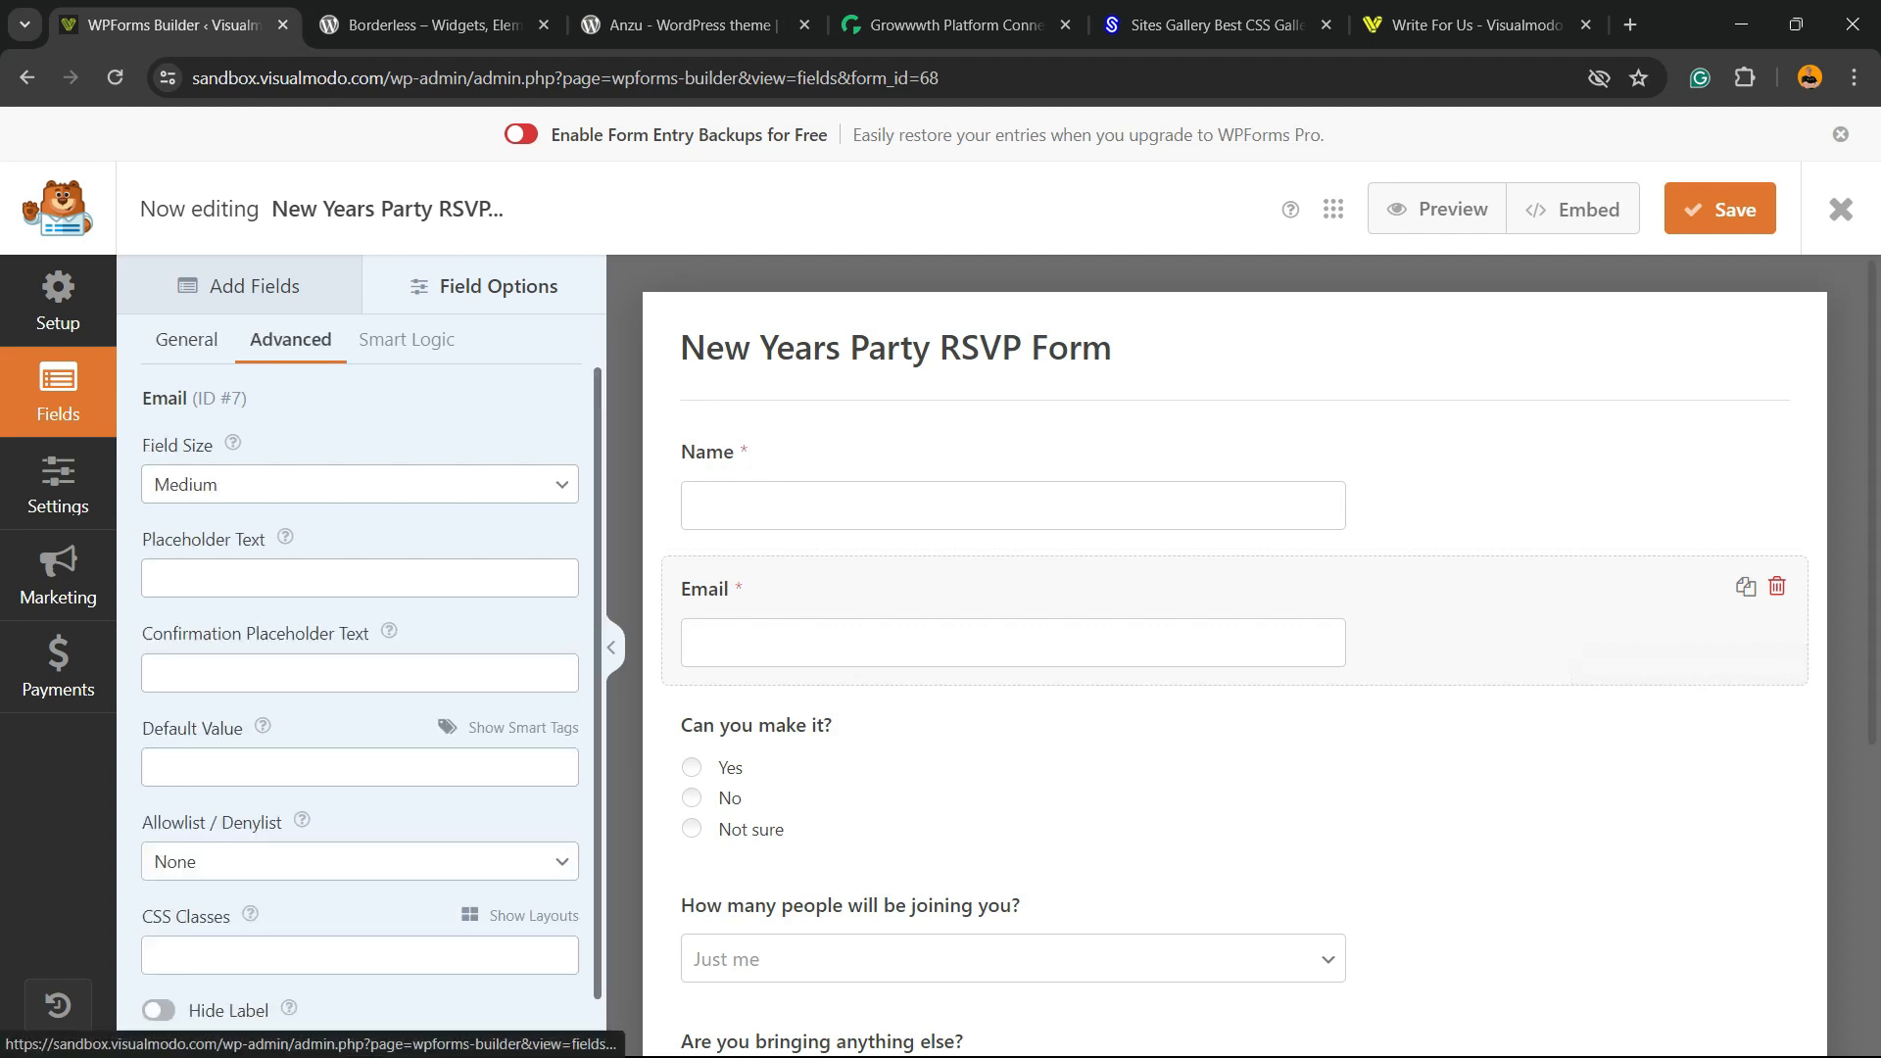
pyautogui.click(333, 485)
pyautogui.click(314, 518)
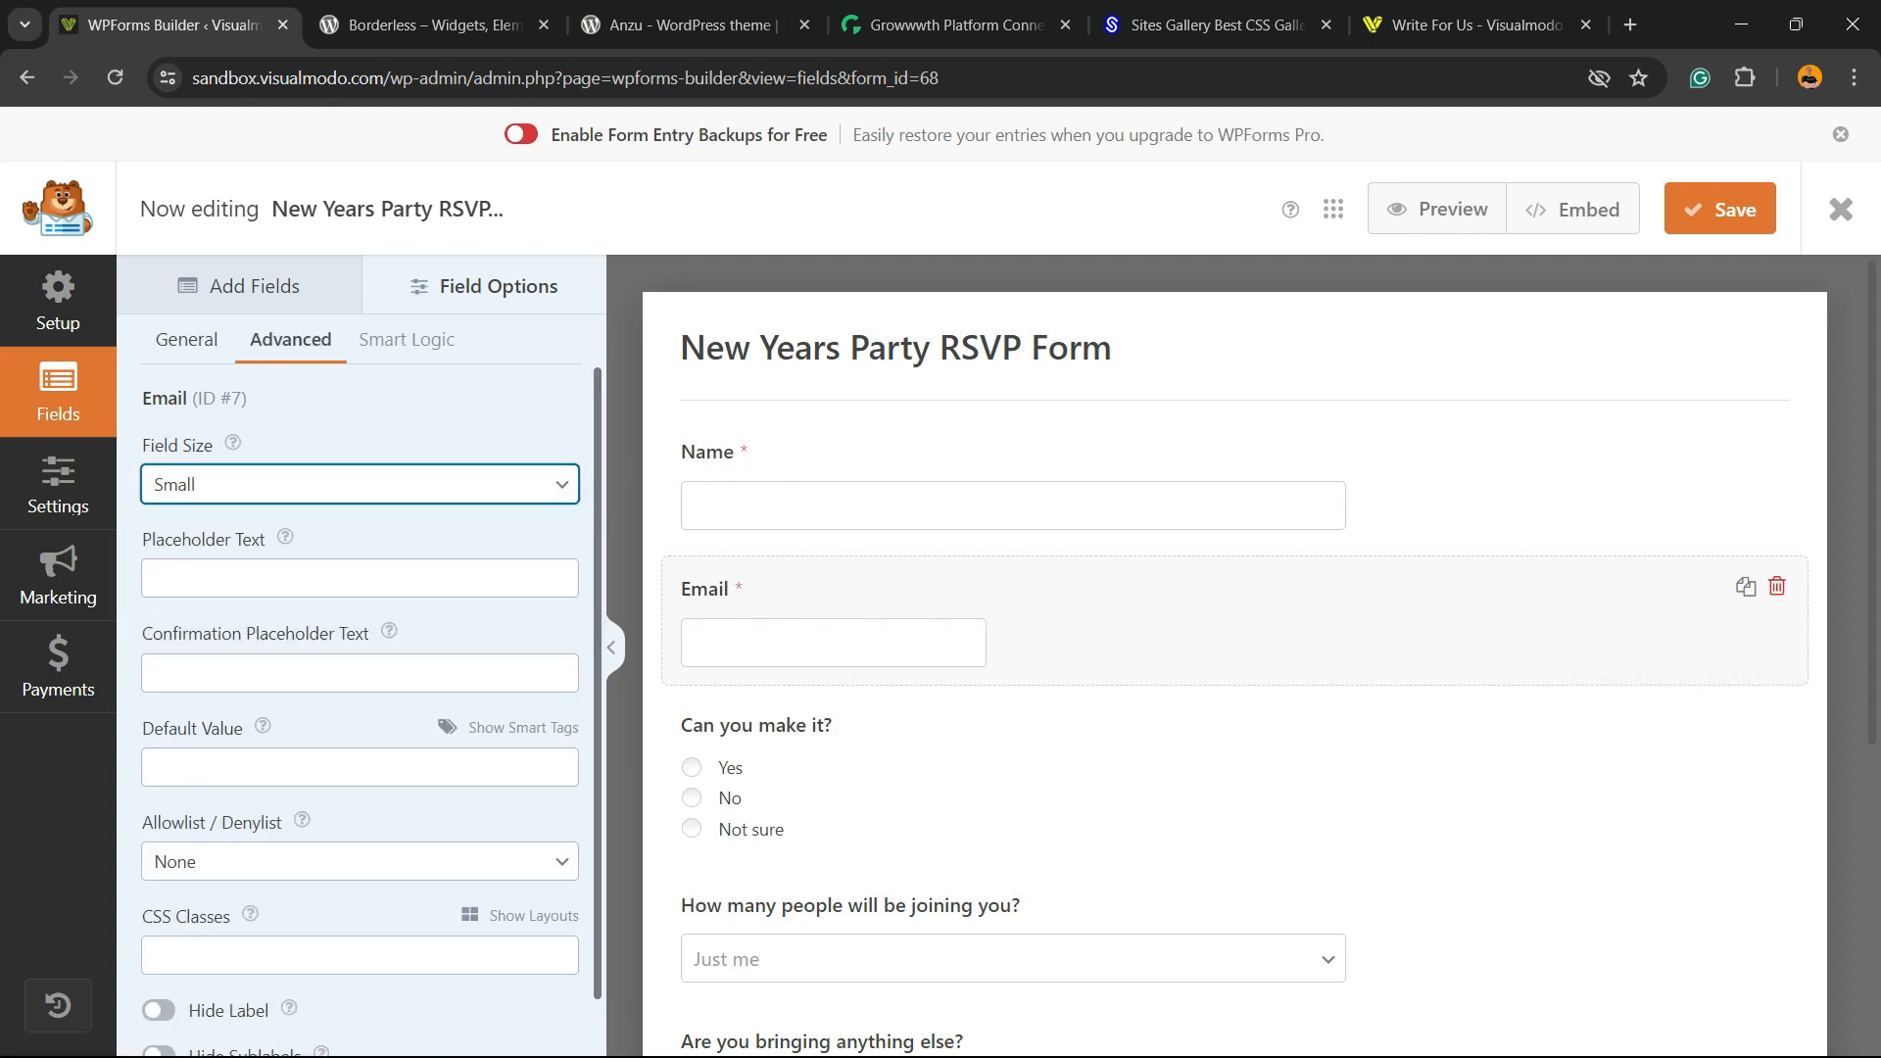
pyautogui.click(333, 485)
pyautogui.click(313, 541)
pyautogui.click(333, 485)
pyautogui.click(314, 566)
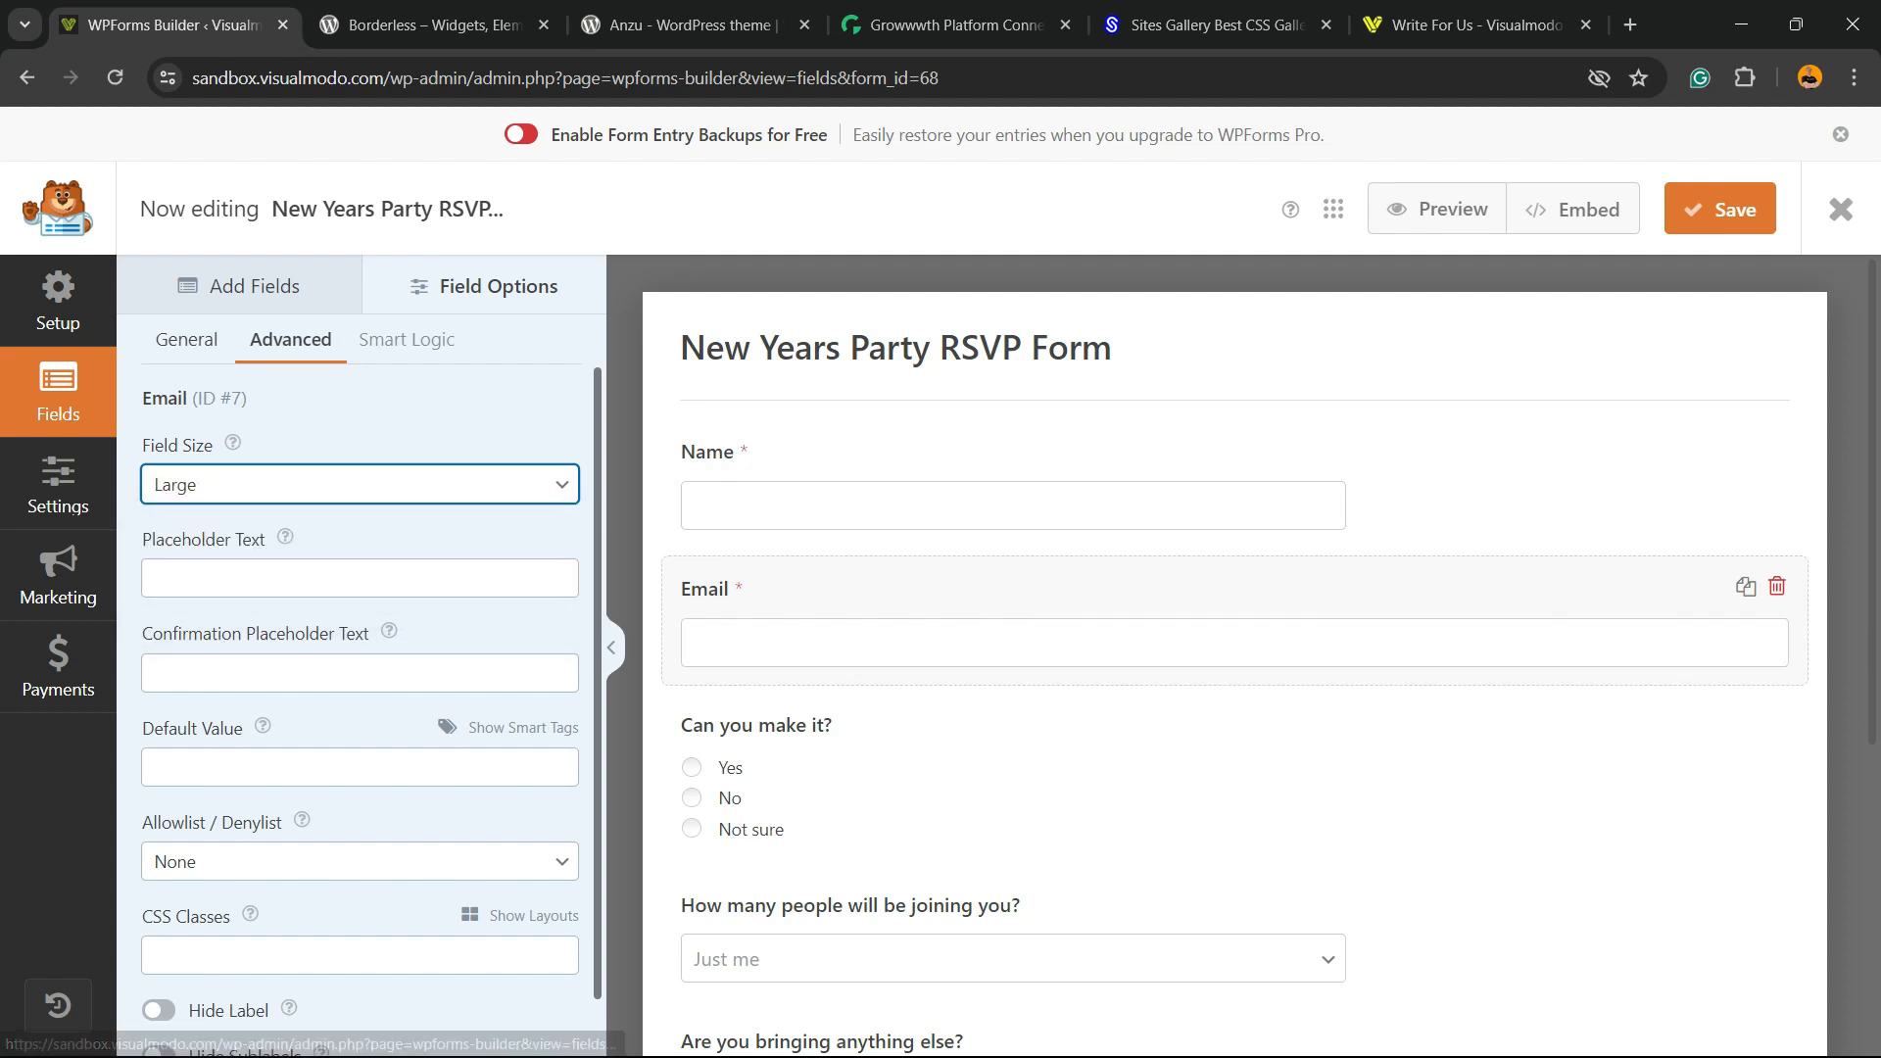
pyautogui.click(333, 484)
pyautogui.click(313, 514)
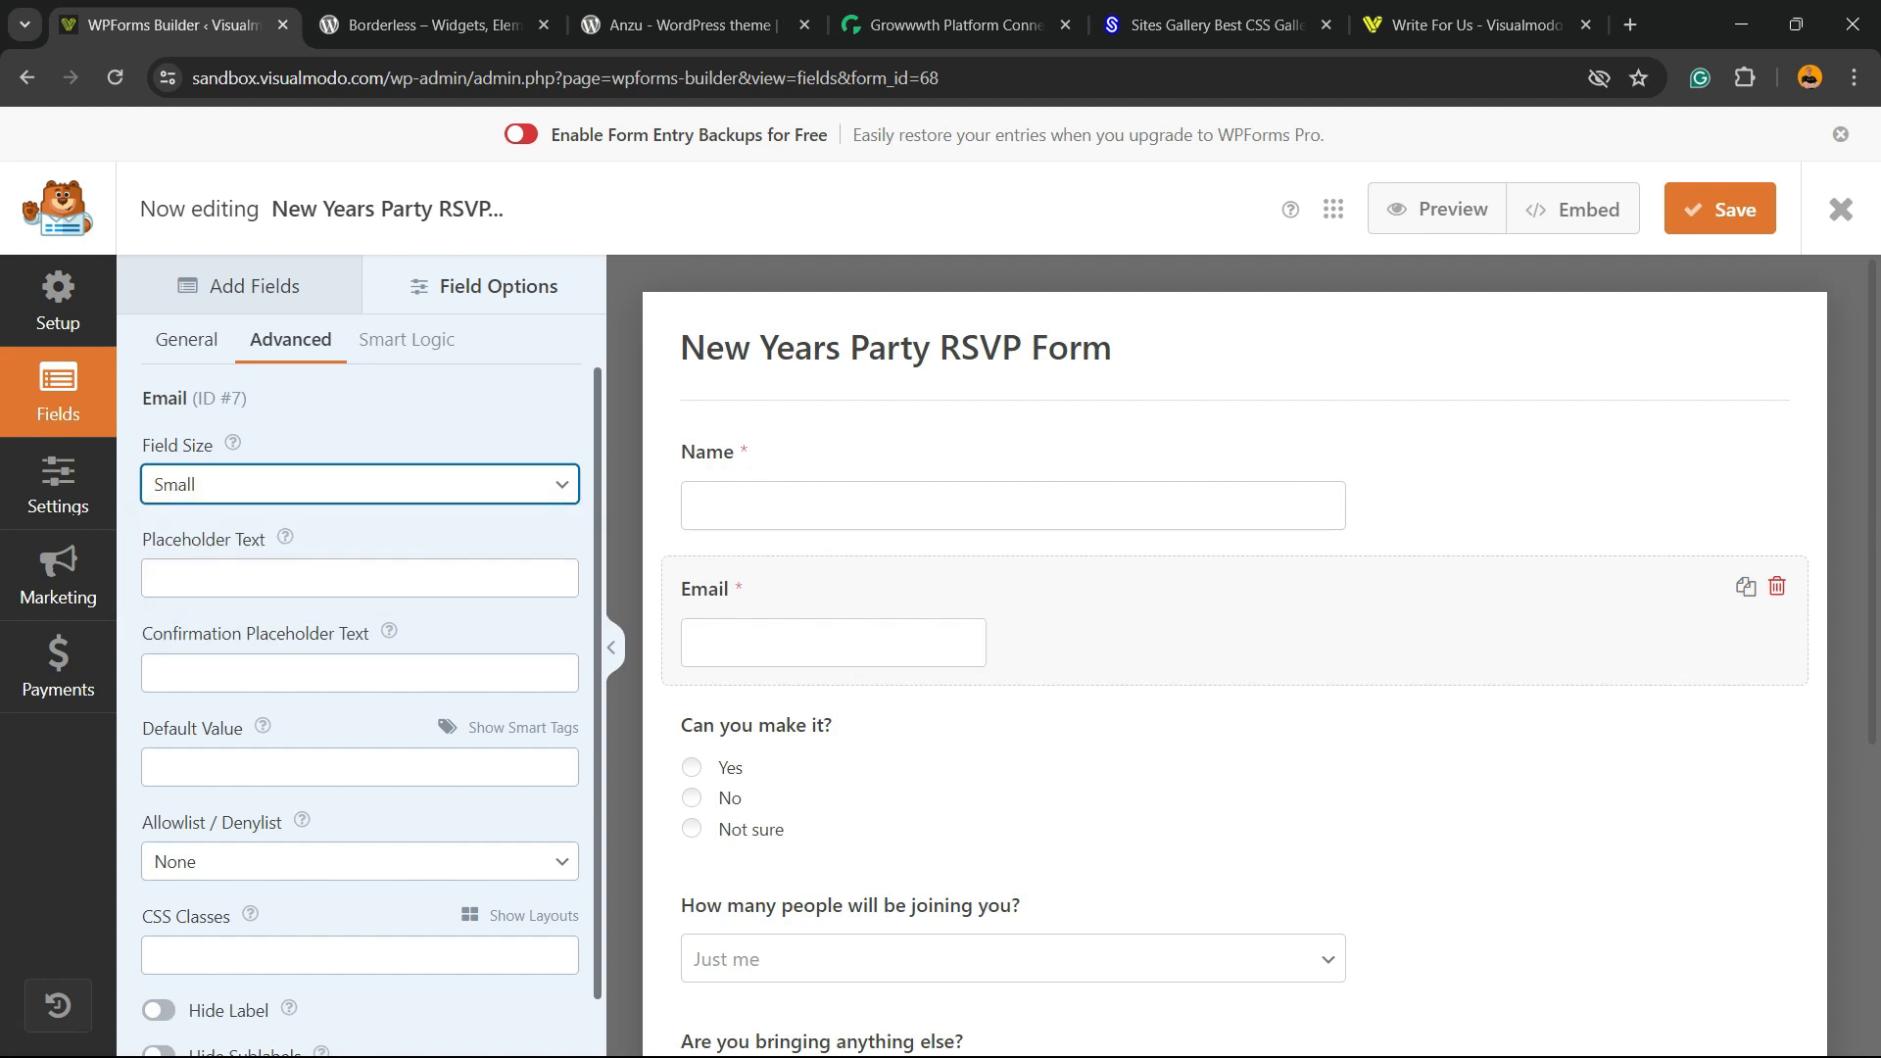
# - Set the Email field's size to Medium and return to its general options
pyautogui.click(186, 339)
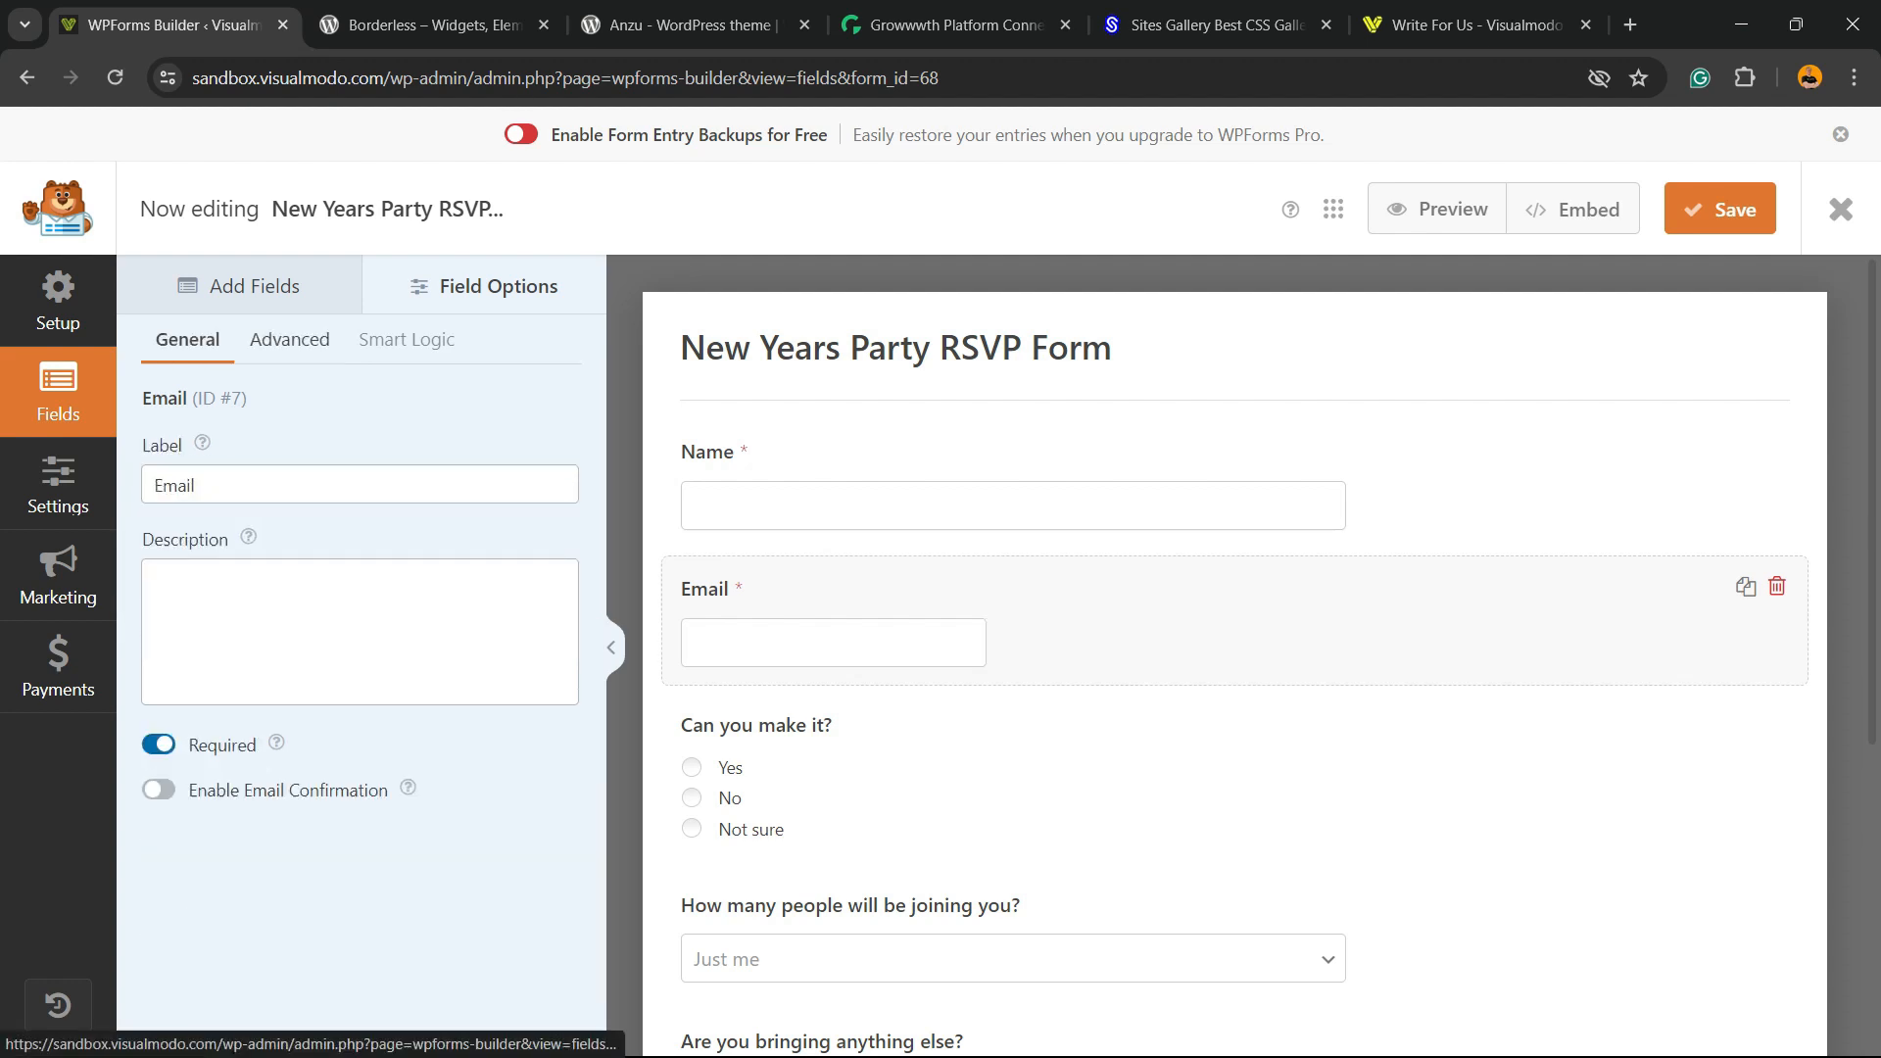
pyautogui.click(290, 339)
pyautogui.click(334, 485)
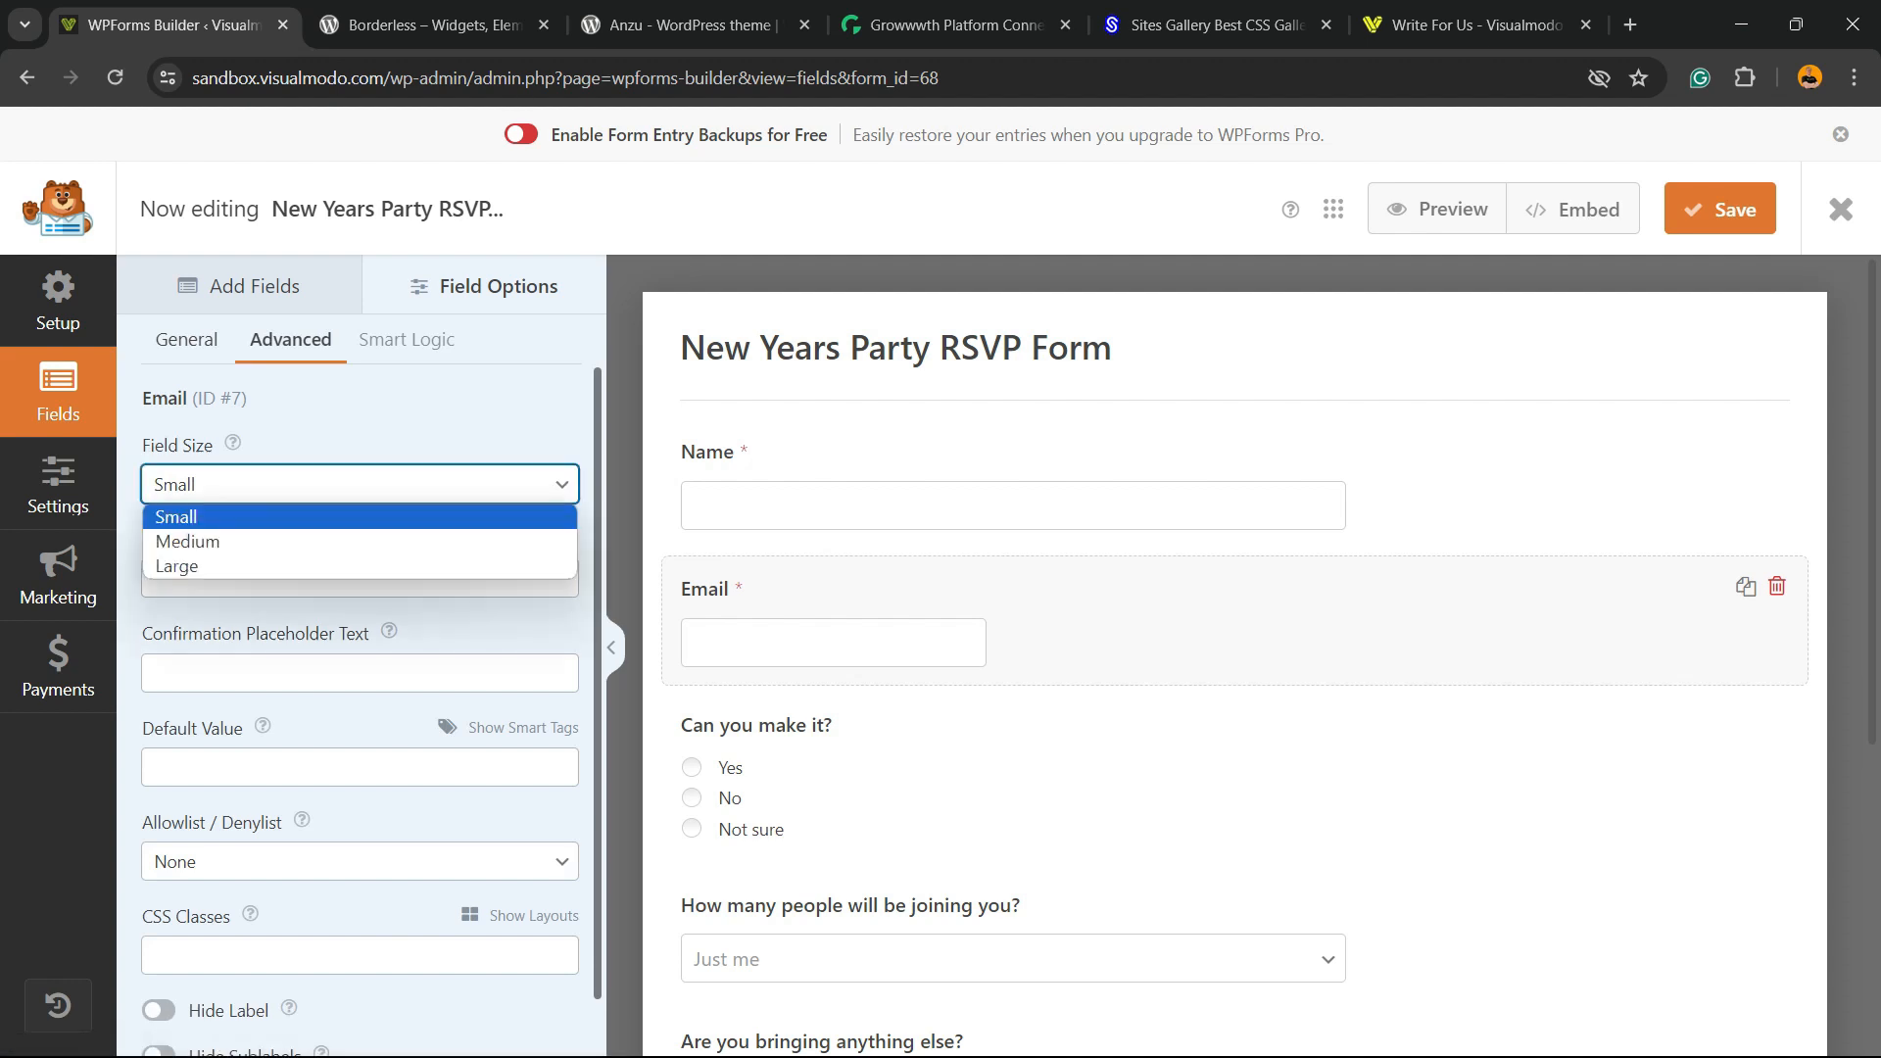
pyautogui.click(313, 536)
pyautogui.click(186, 339)
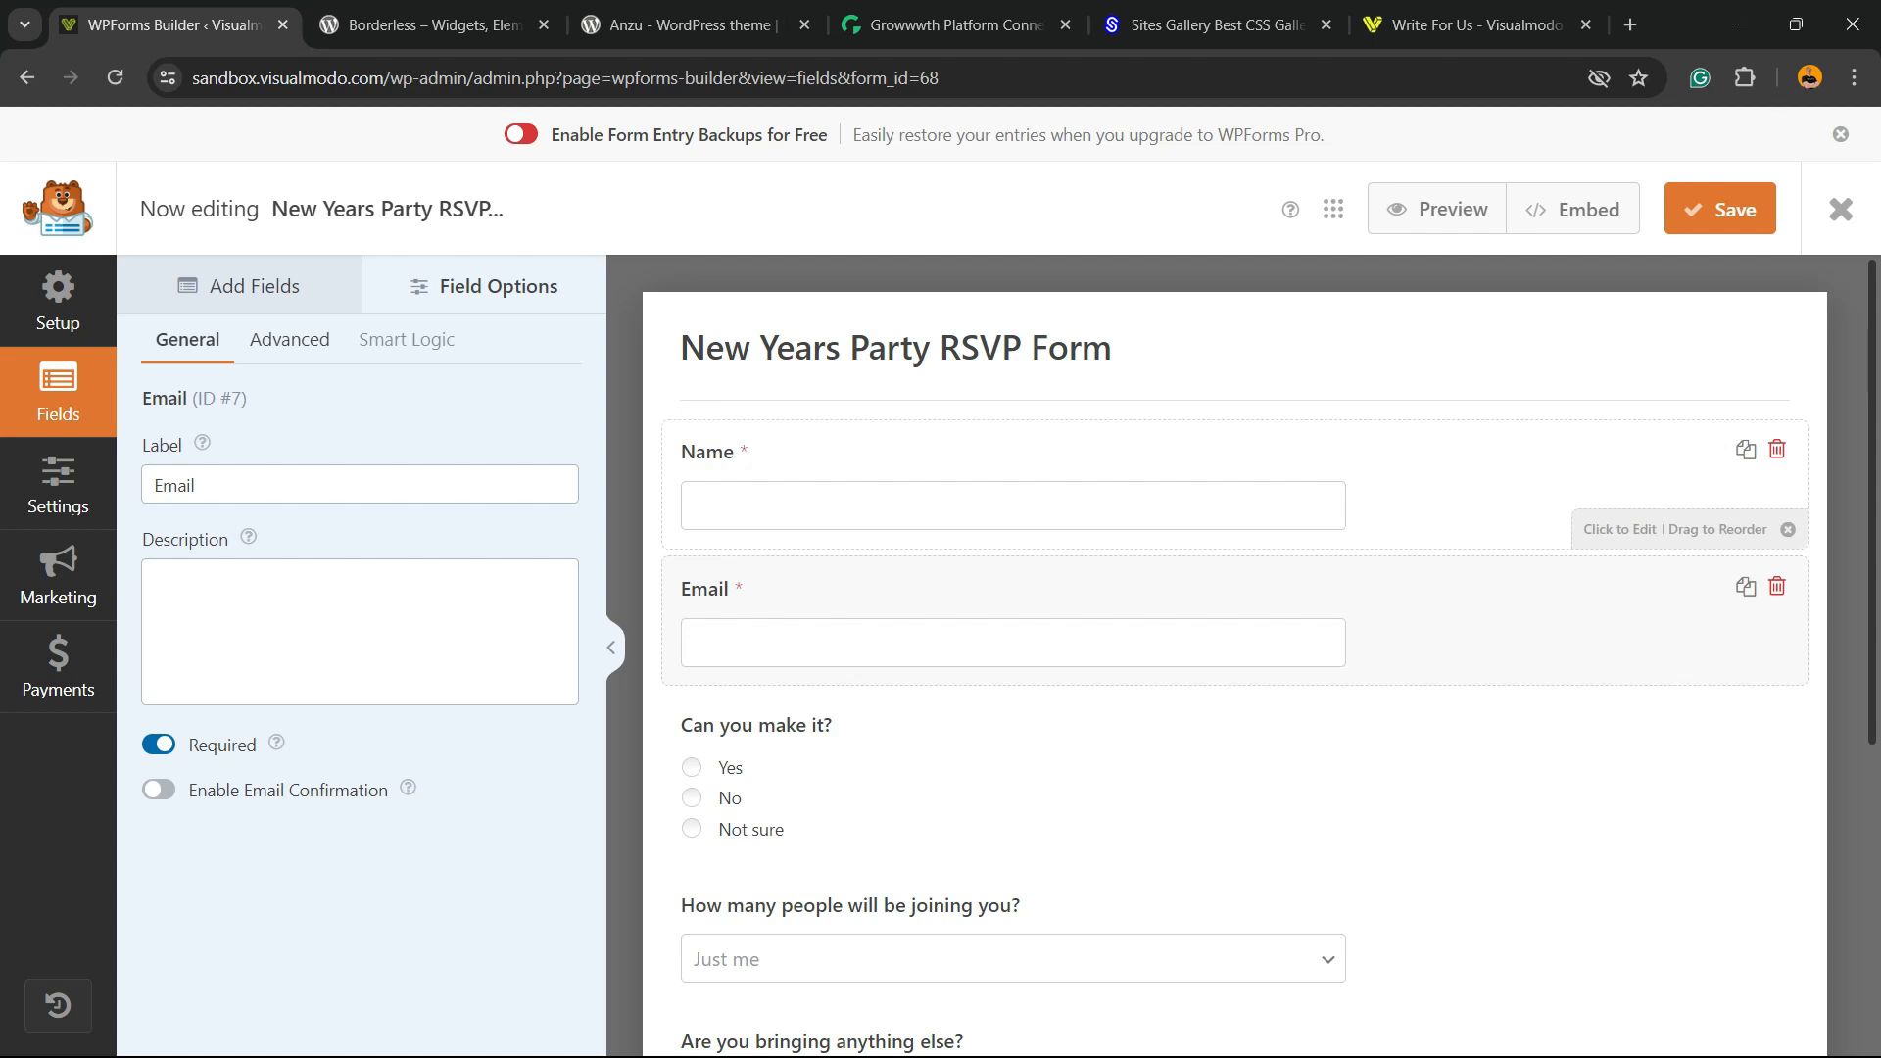
# - Try the Two Columns and Three Columns choice layouts on the "Can you make it?" field, and leave it set to Inline
pyautogui.scroll(-3, 1234, 510)
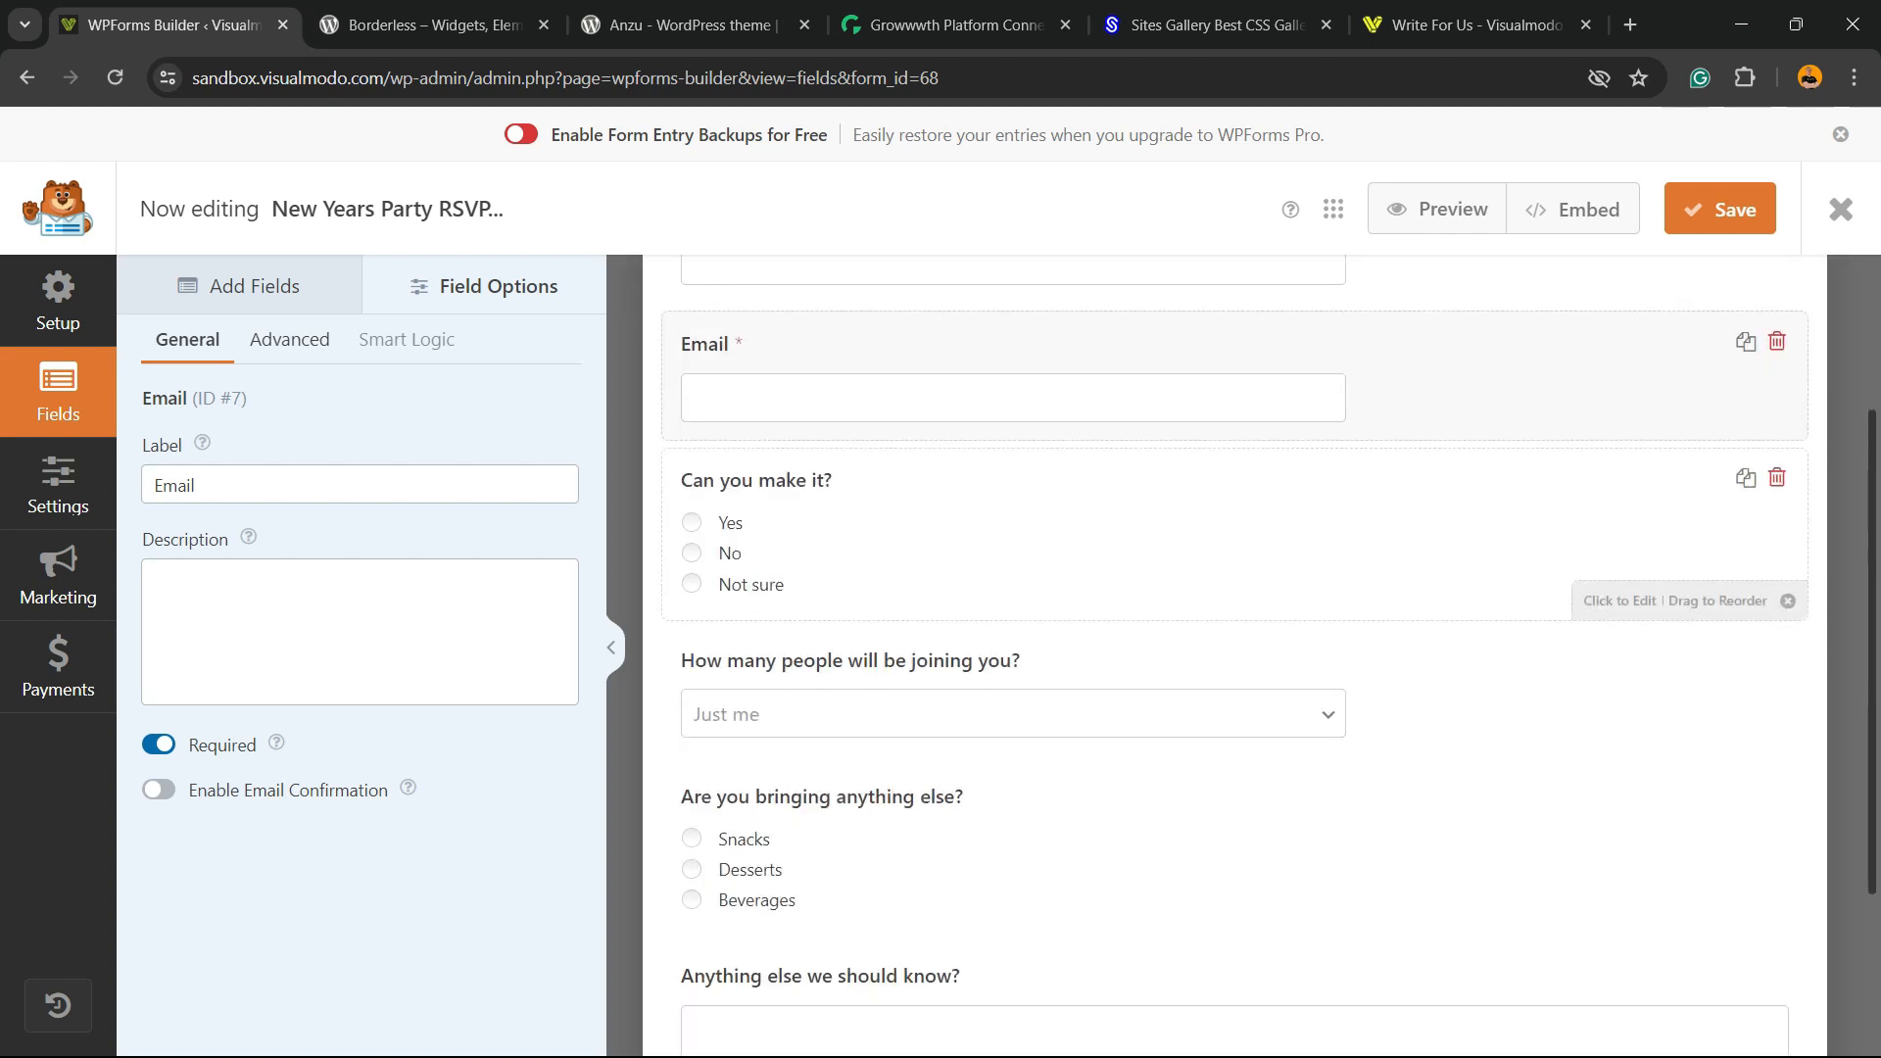
pyautogui.click(1234, 535)
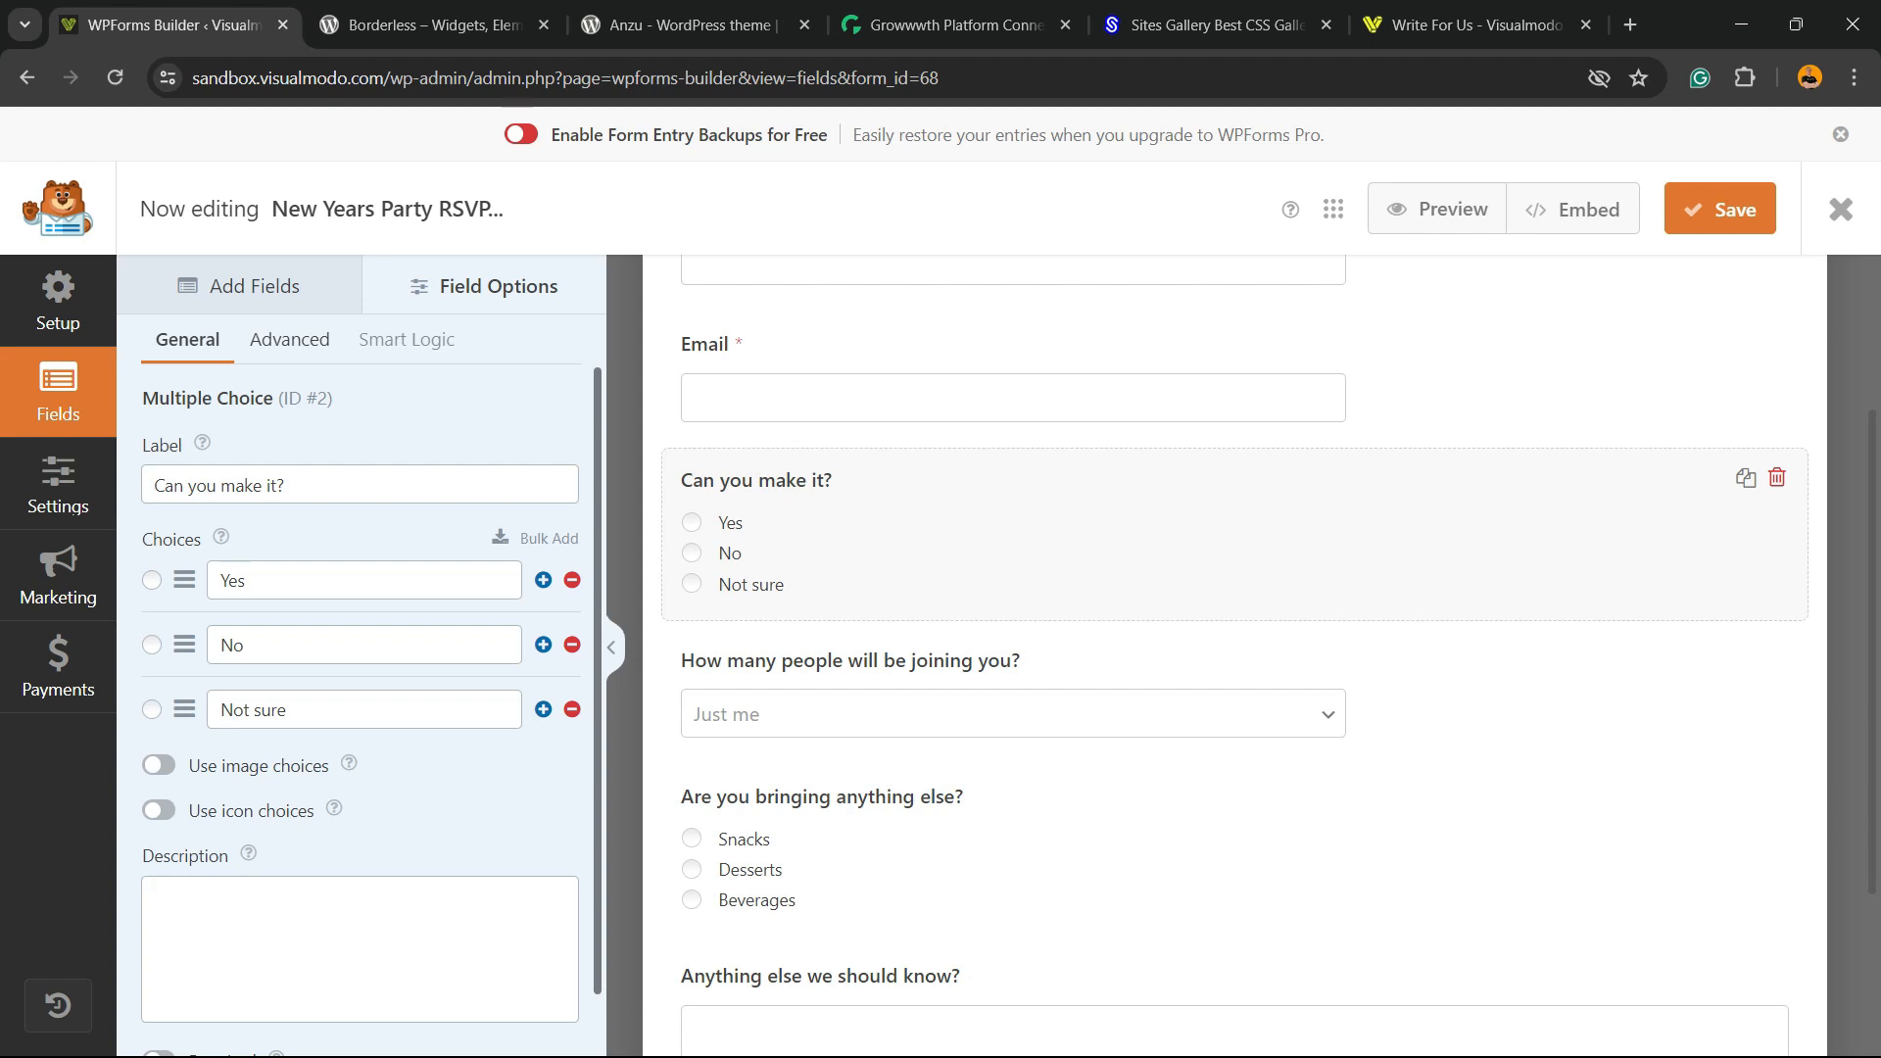
pyautogui.click(183, 342)
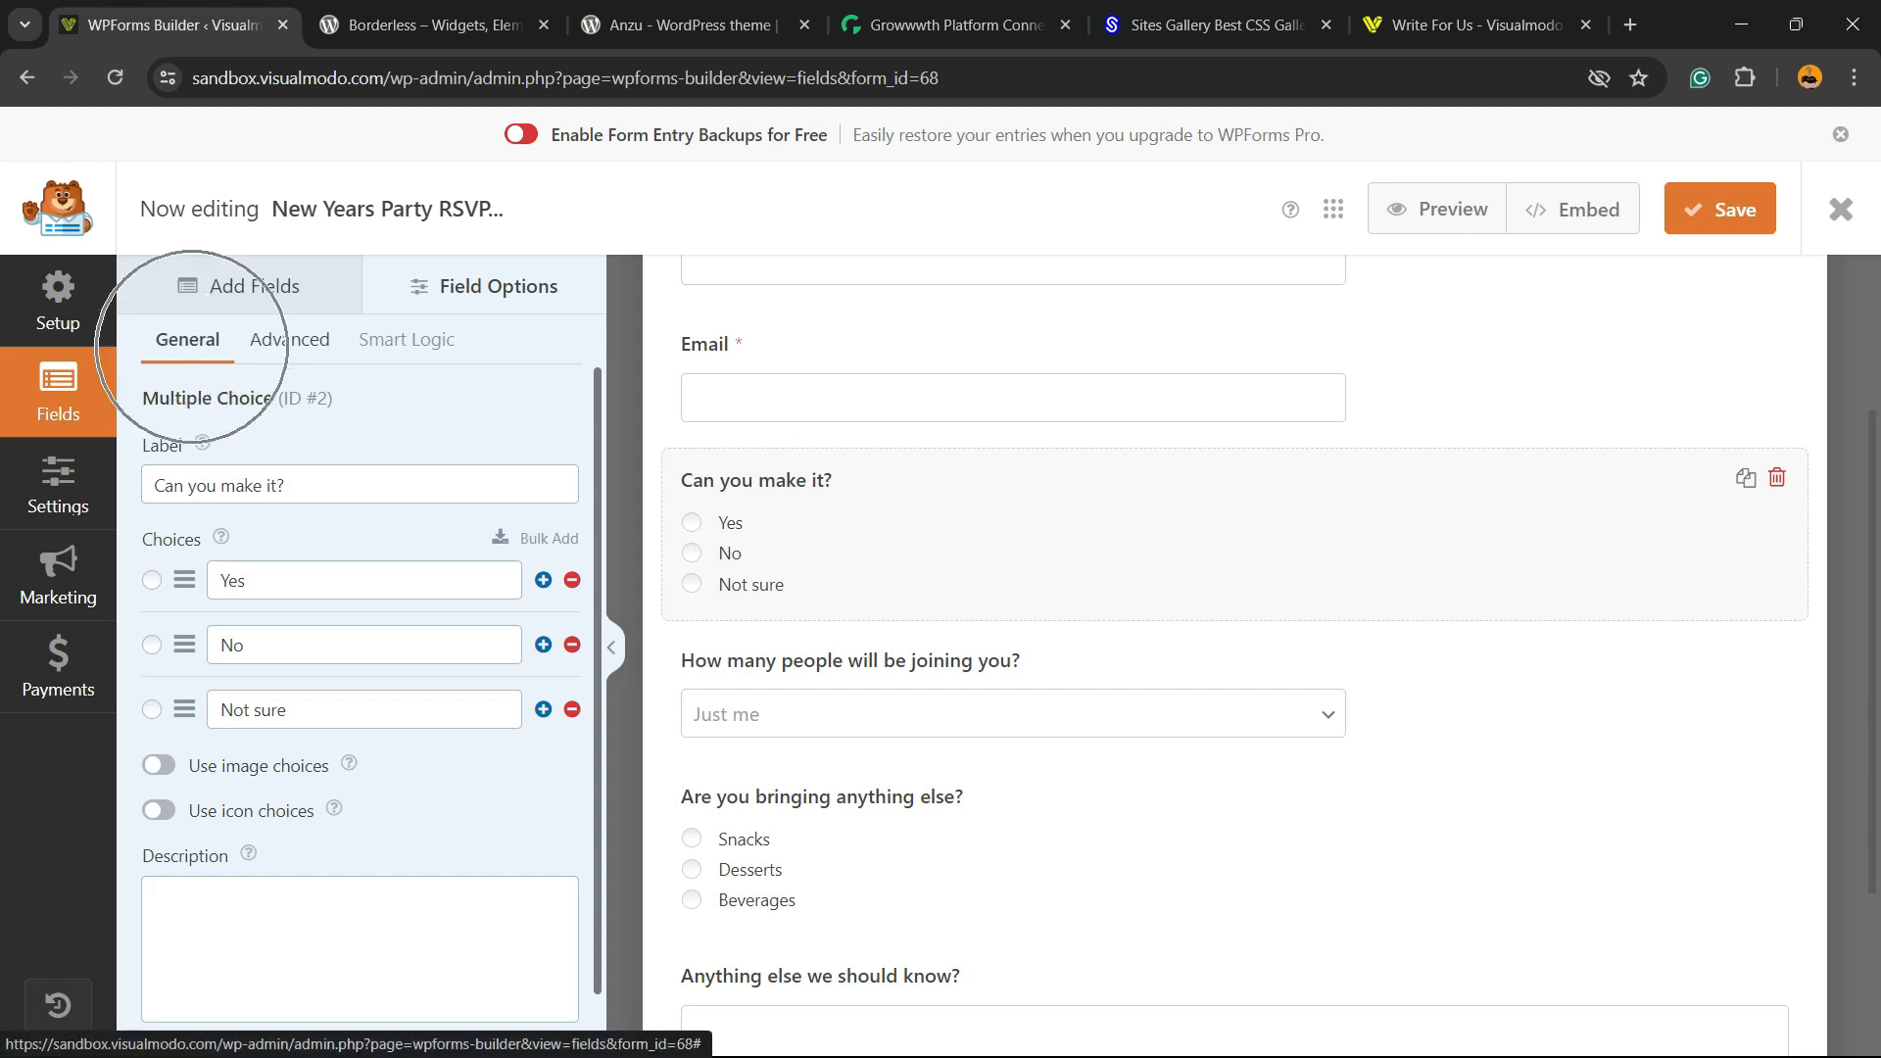
pyautogui.click(290, 341)
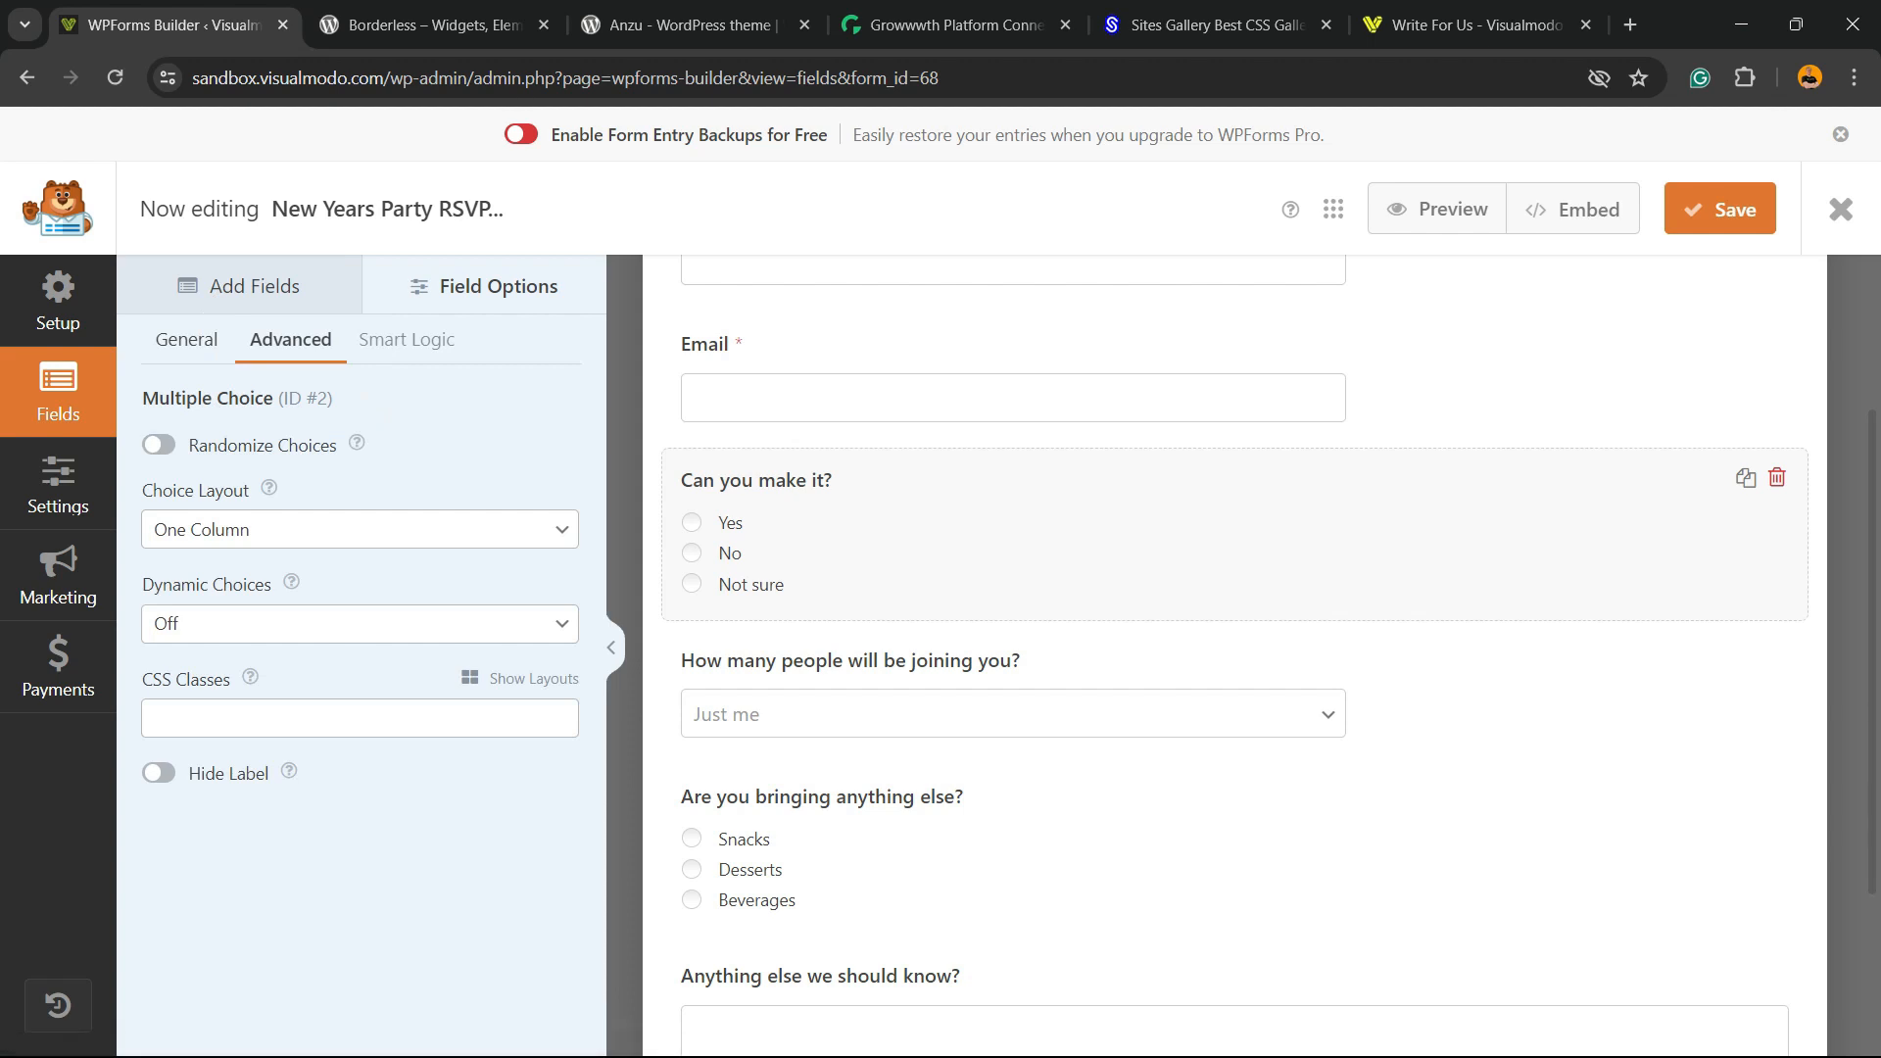
pyautogui.click(360, 529)
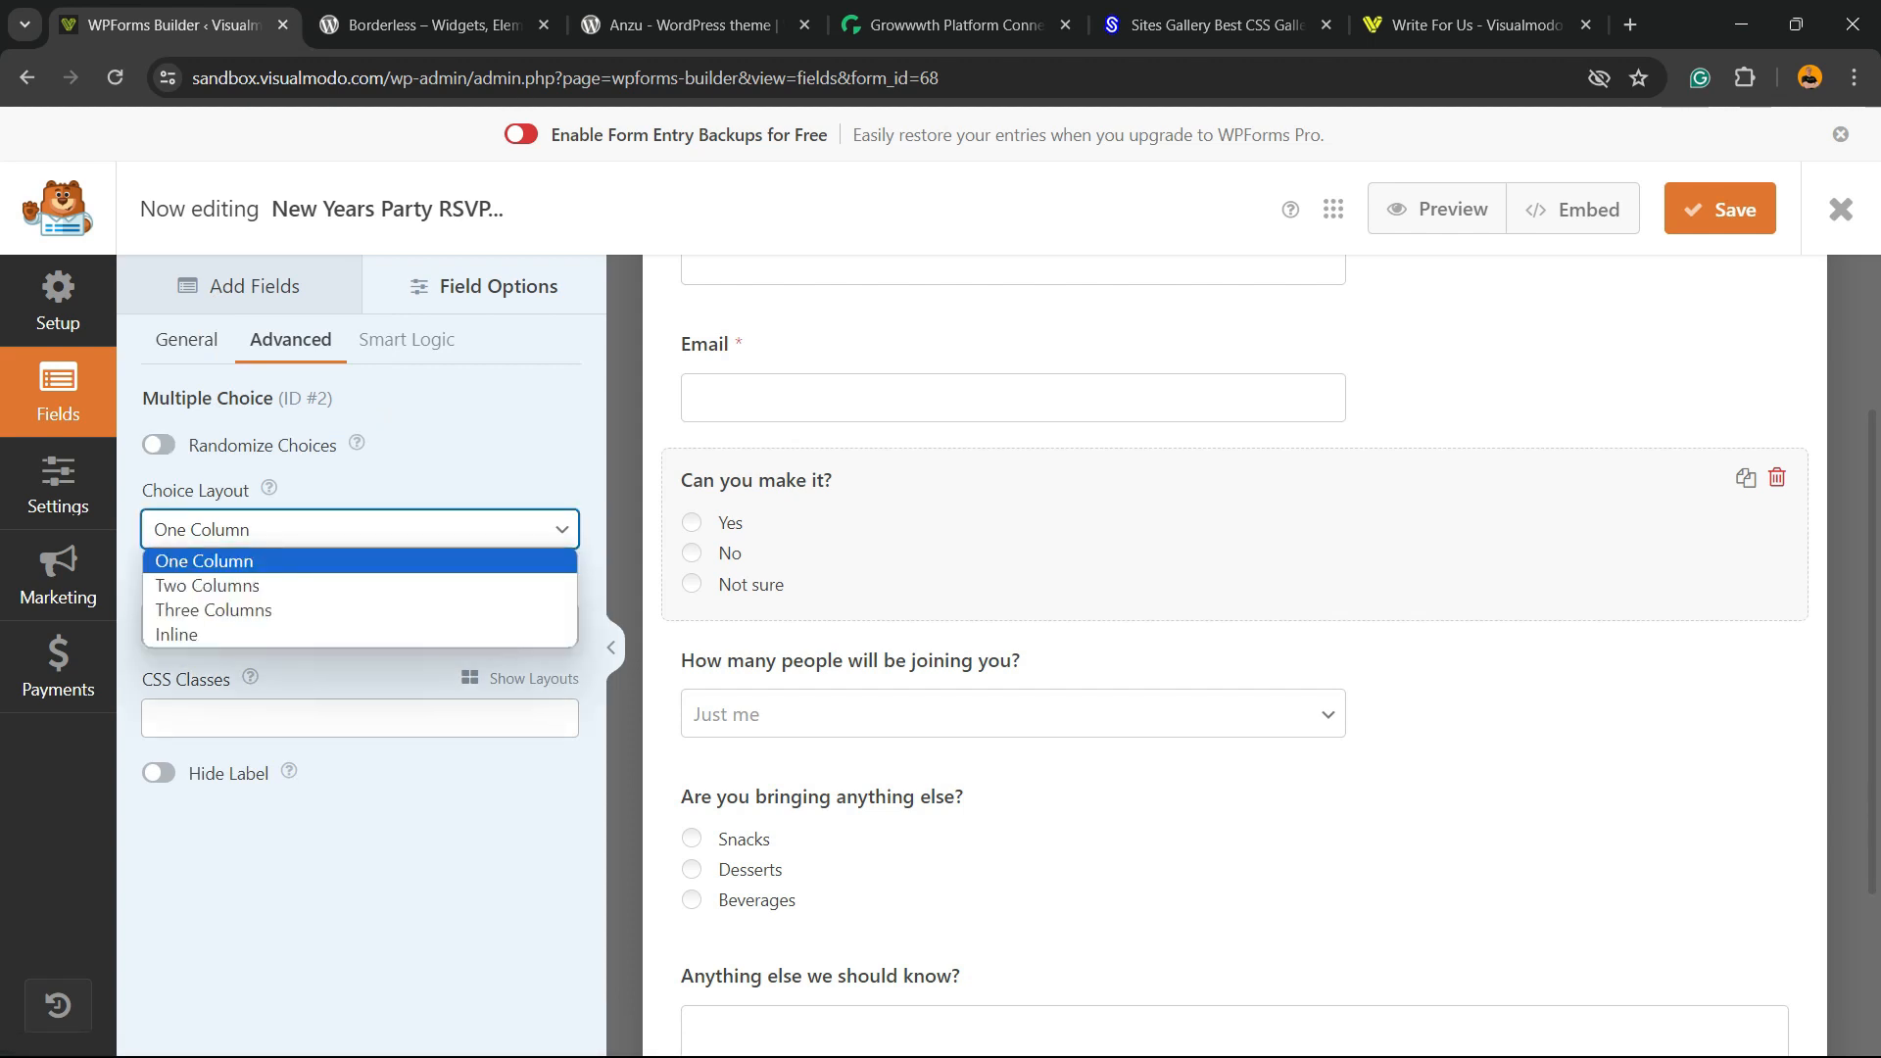
pyautogui.click(291, 585)
pyautogui.click(360, 529)
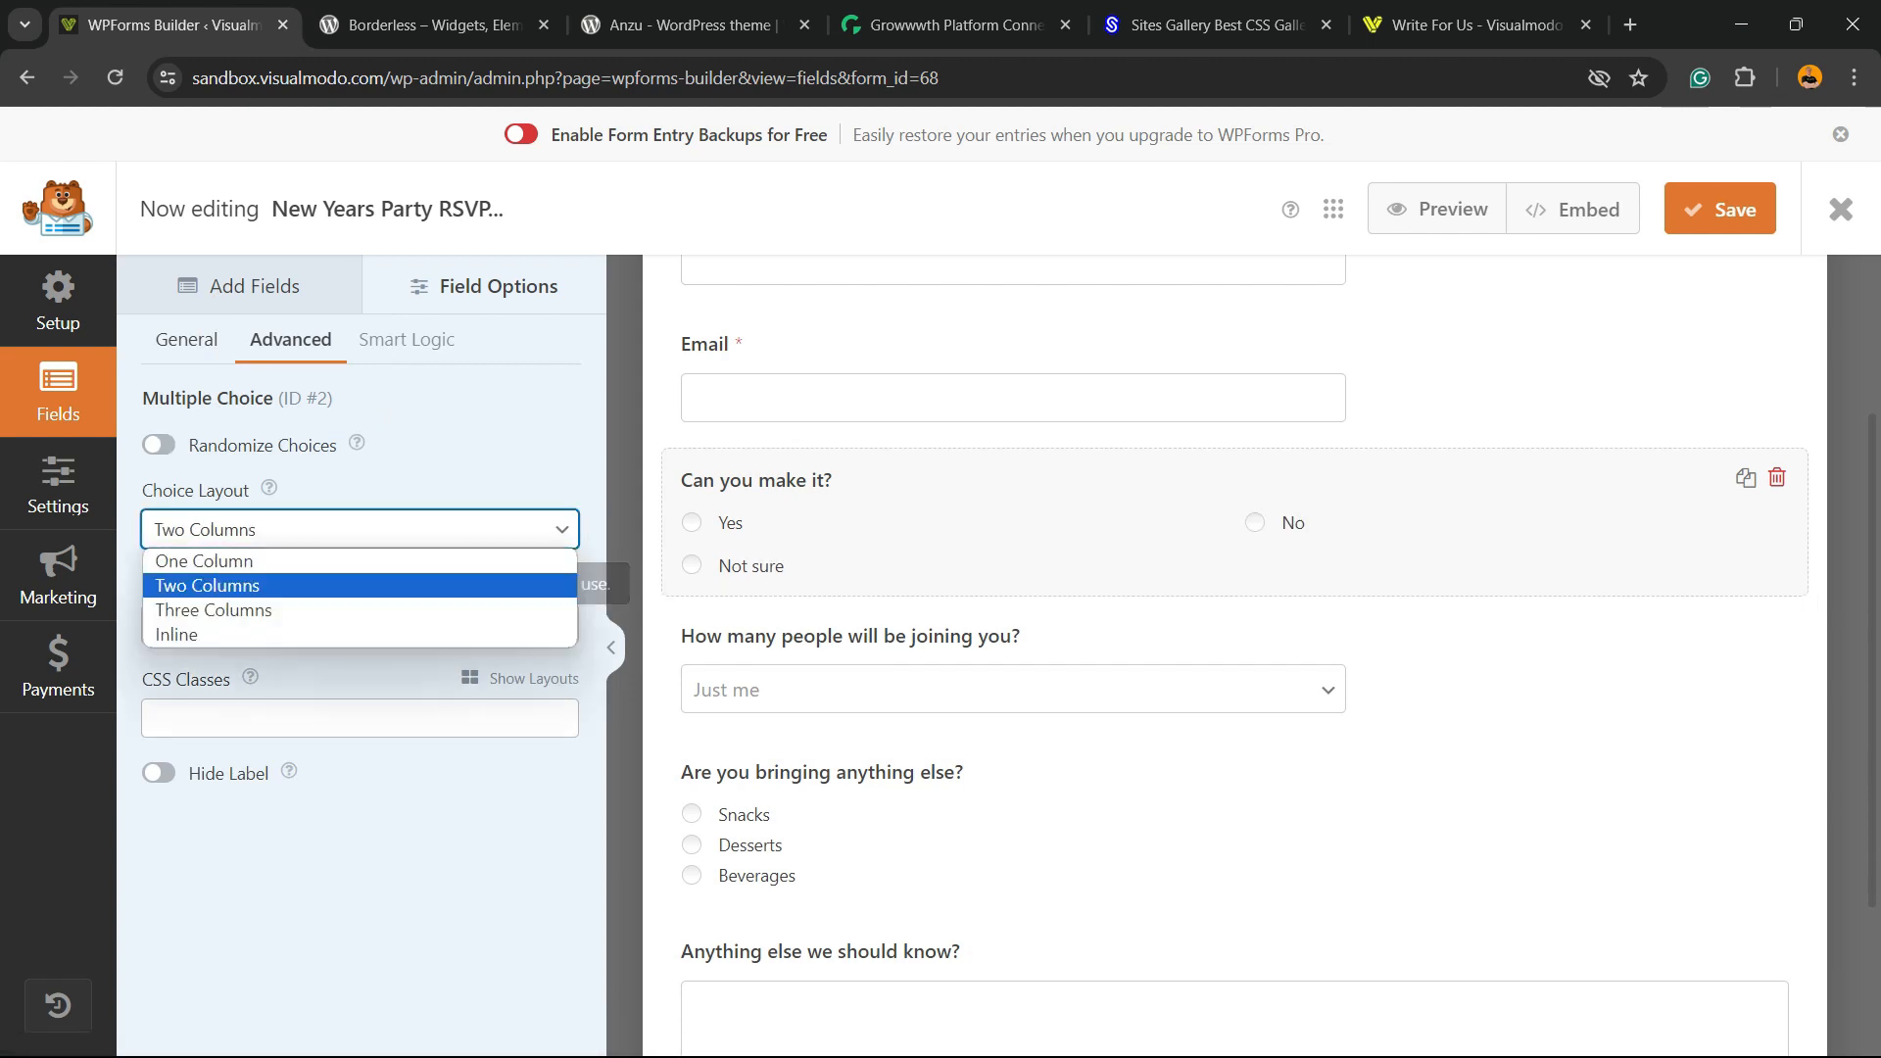
pyautogui.click(291, 610)
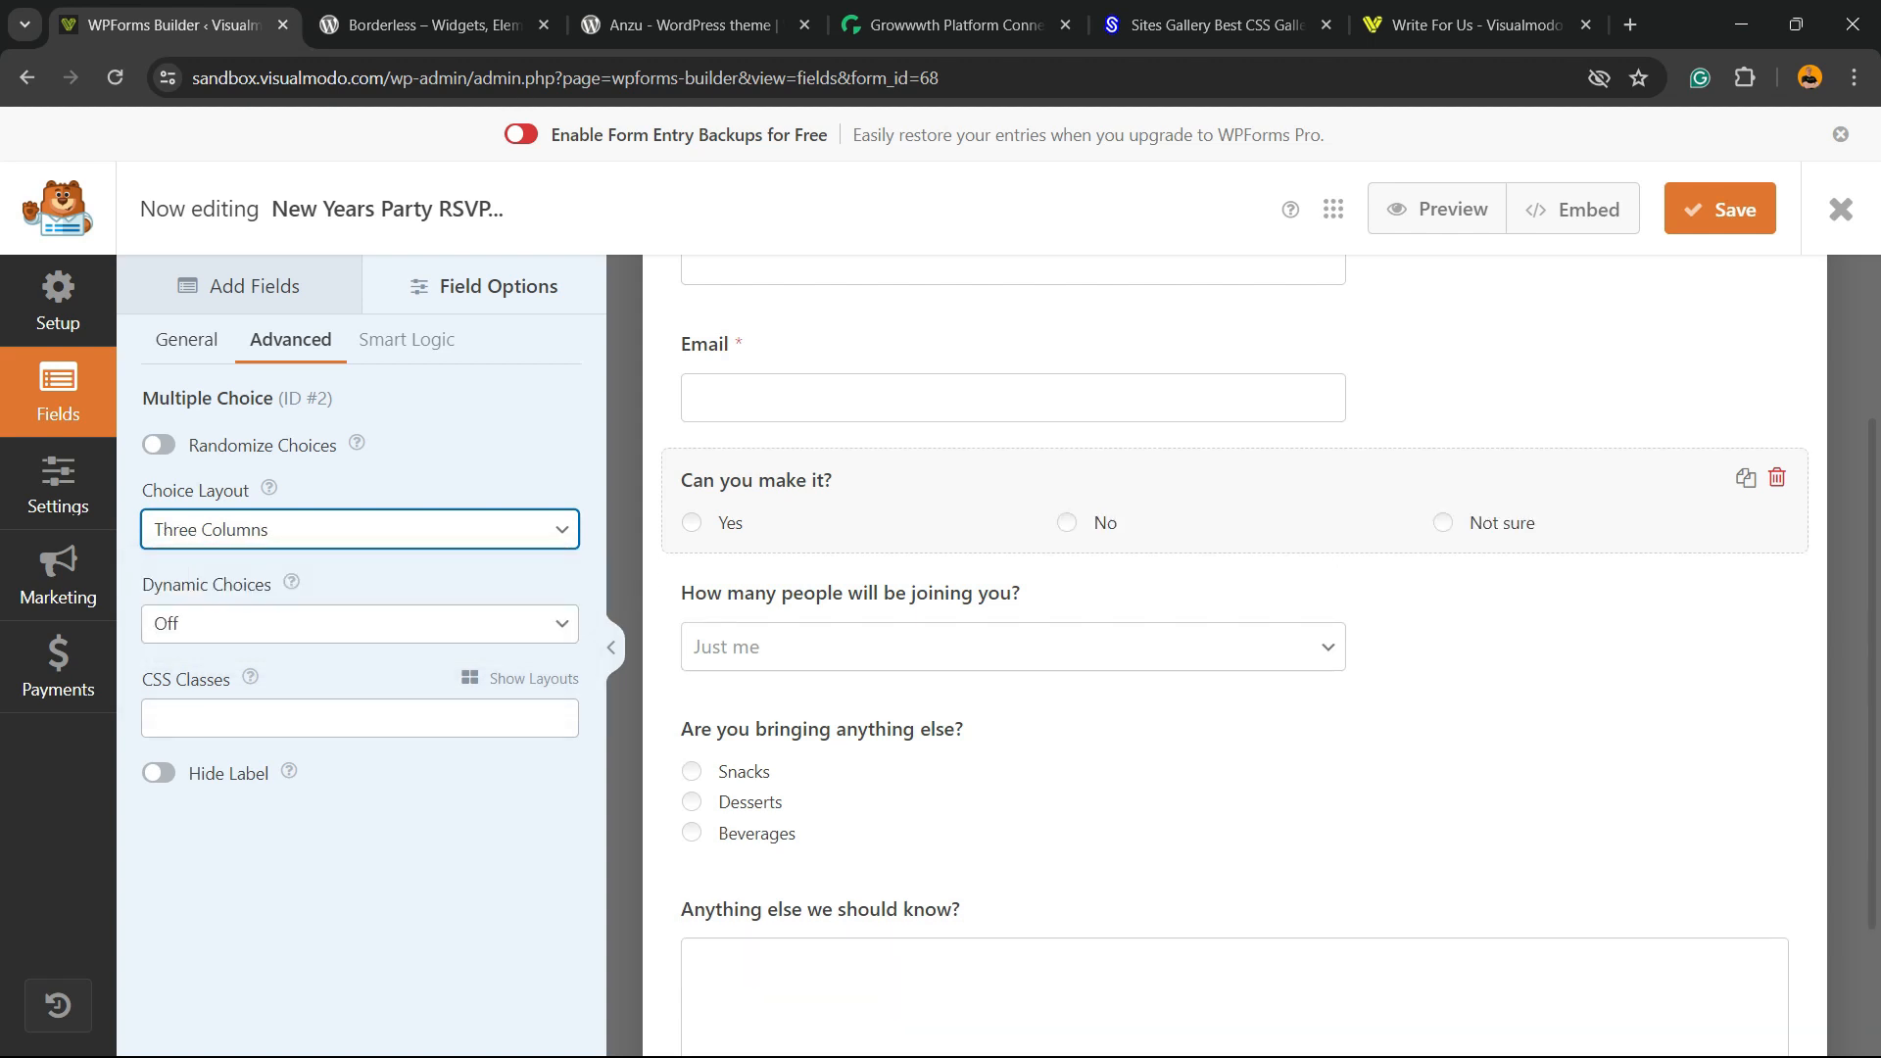
pyautogui.click(291, 529)
pyautogui.click(291, 632)
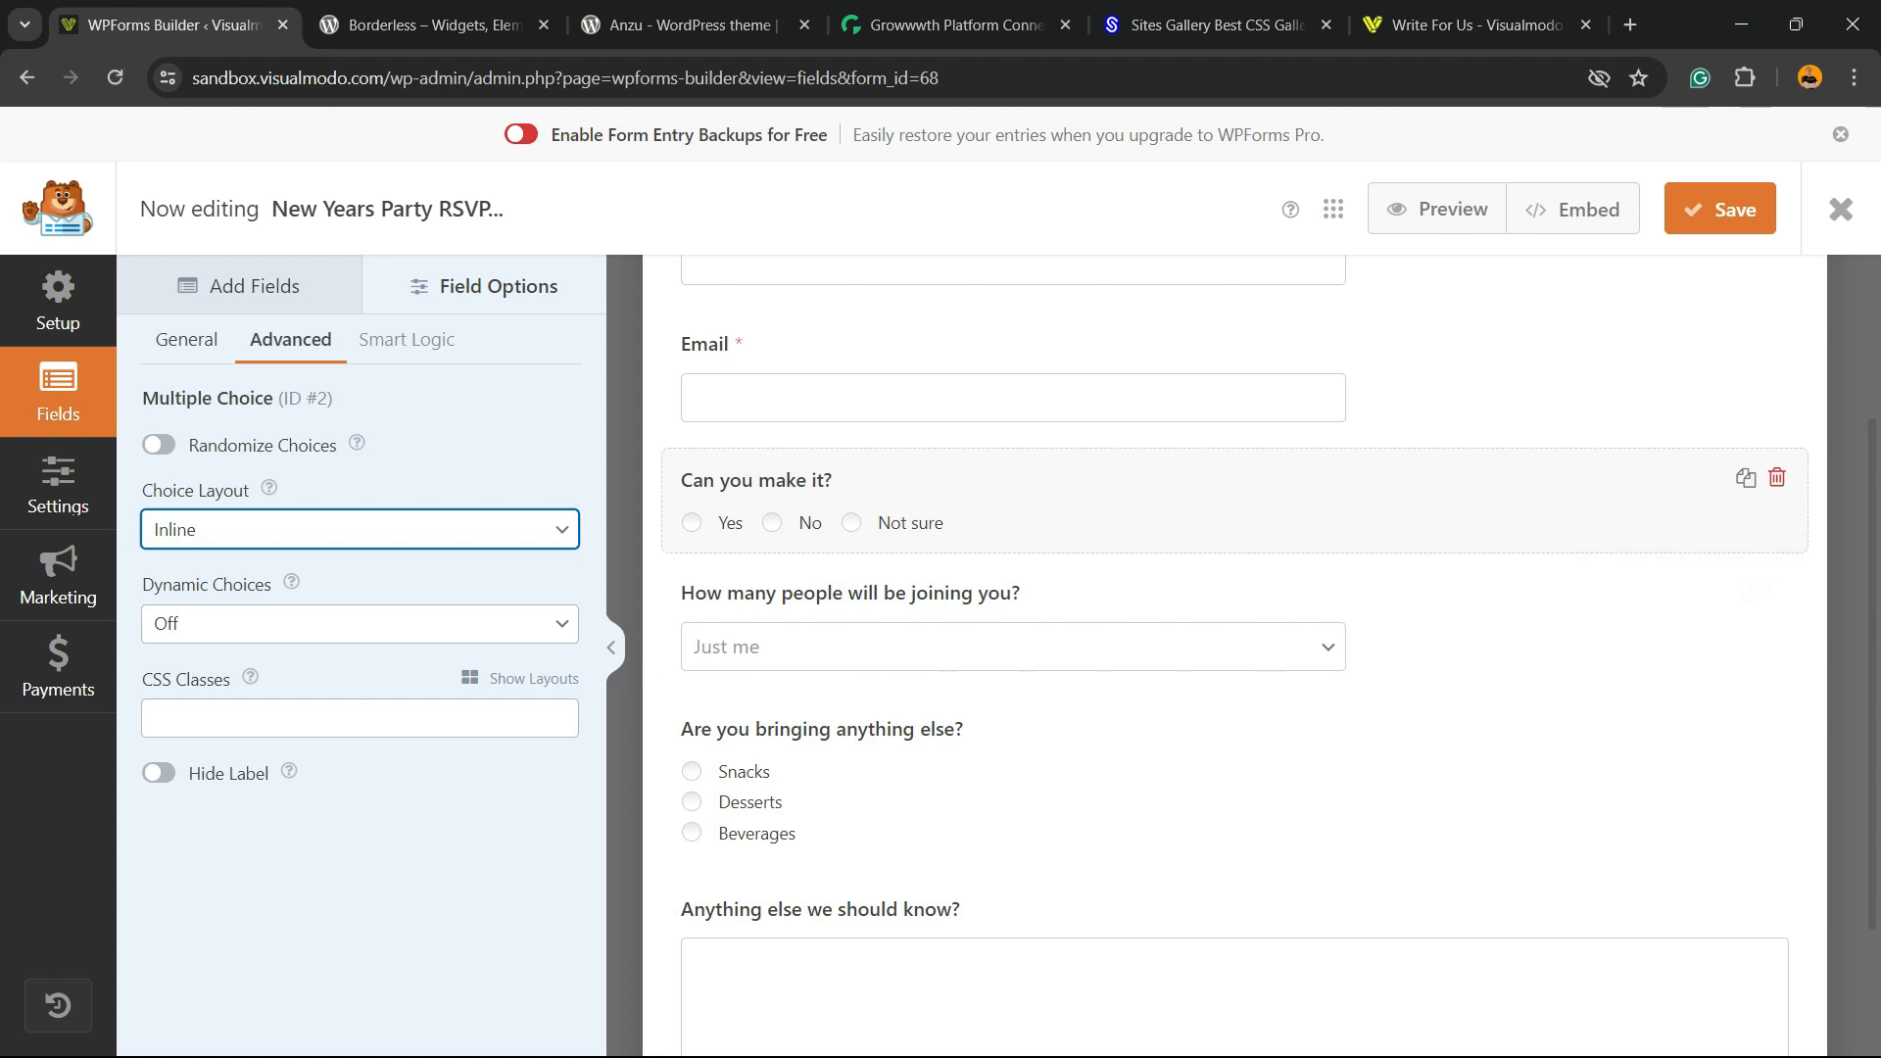
# - Try the field size and style options of the "How many people will be joining you?" dropdown, ending on Medium and Classic
pyautogui.click(1469, 607)
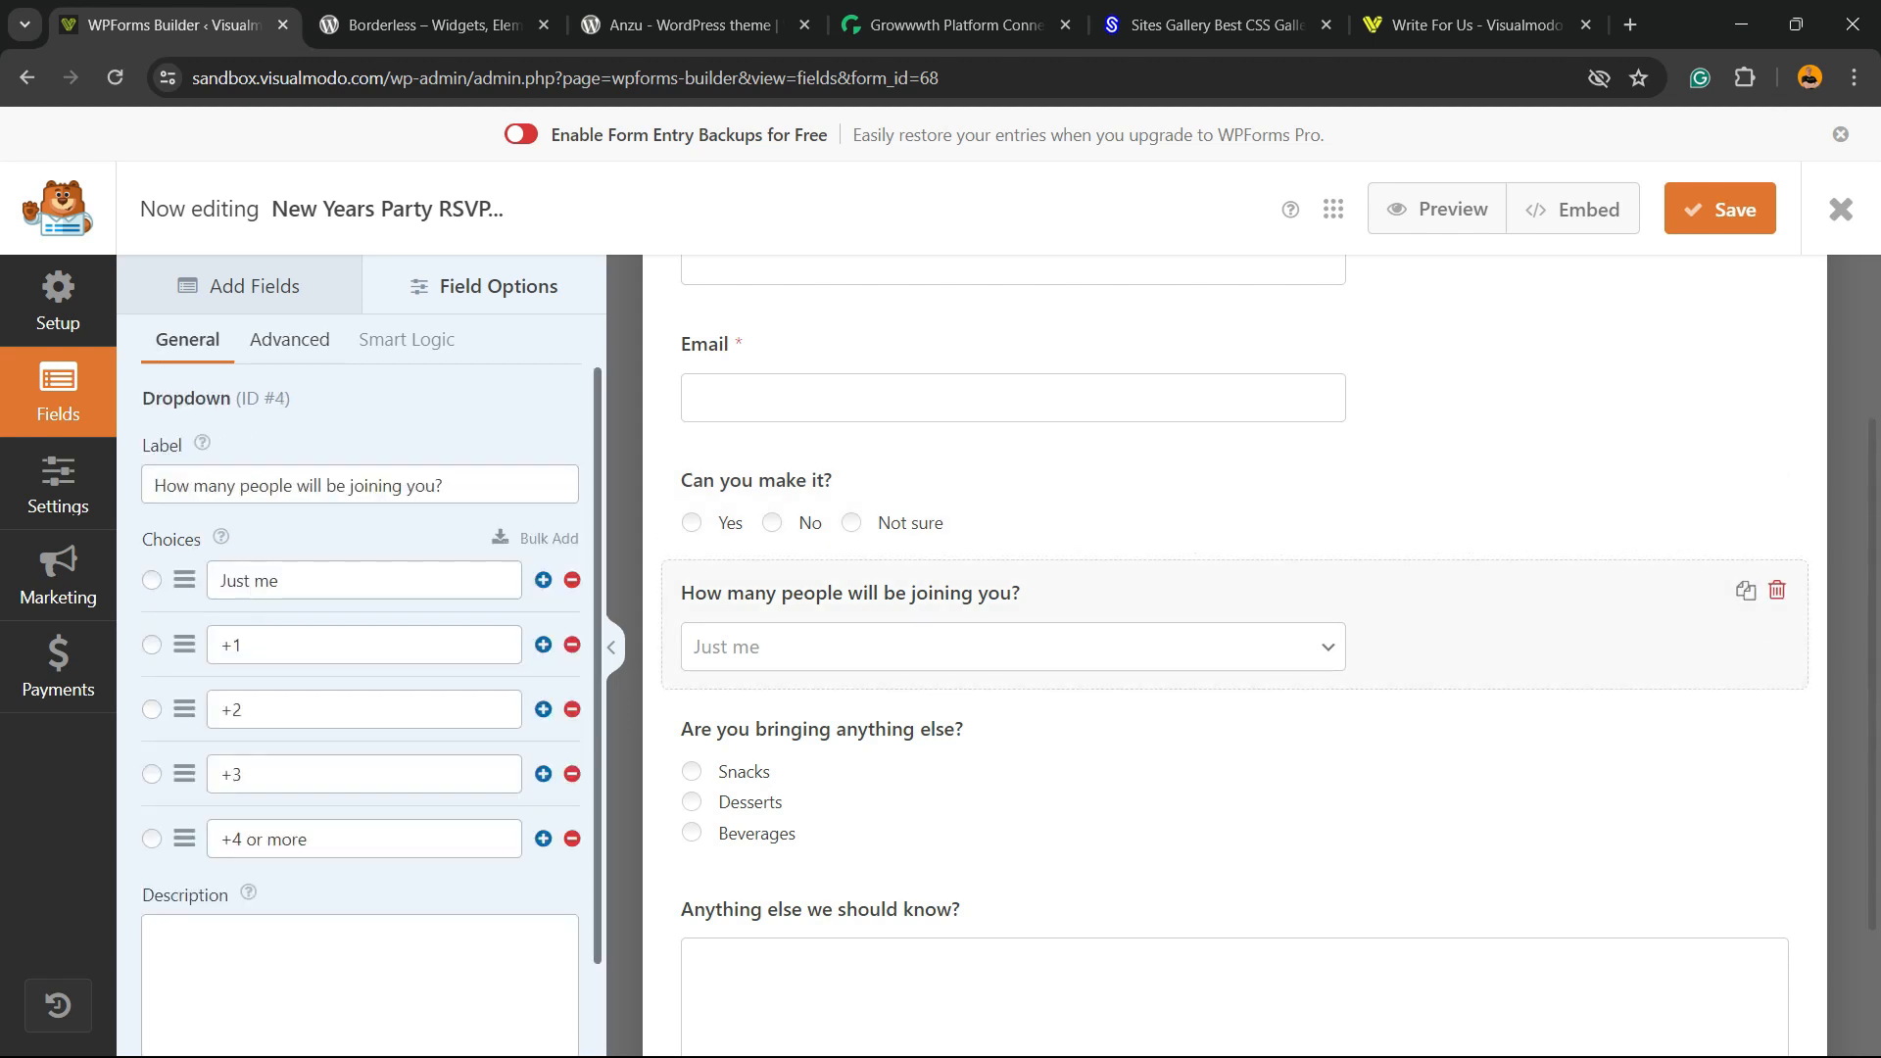
pyautogui.click(290, 339)
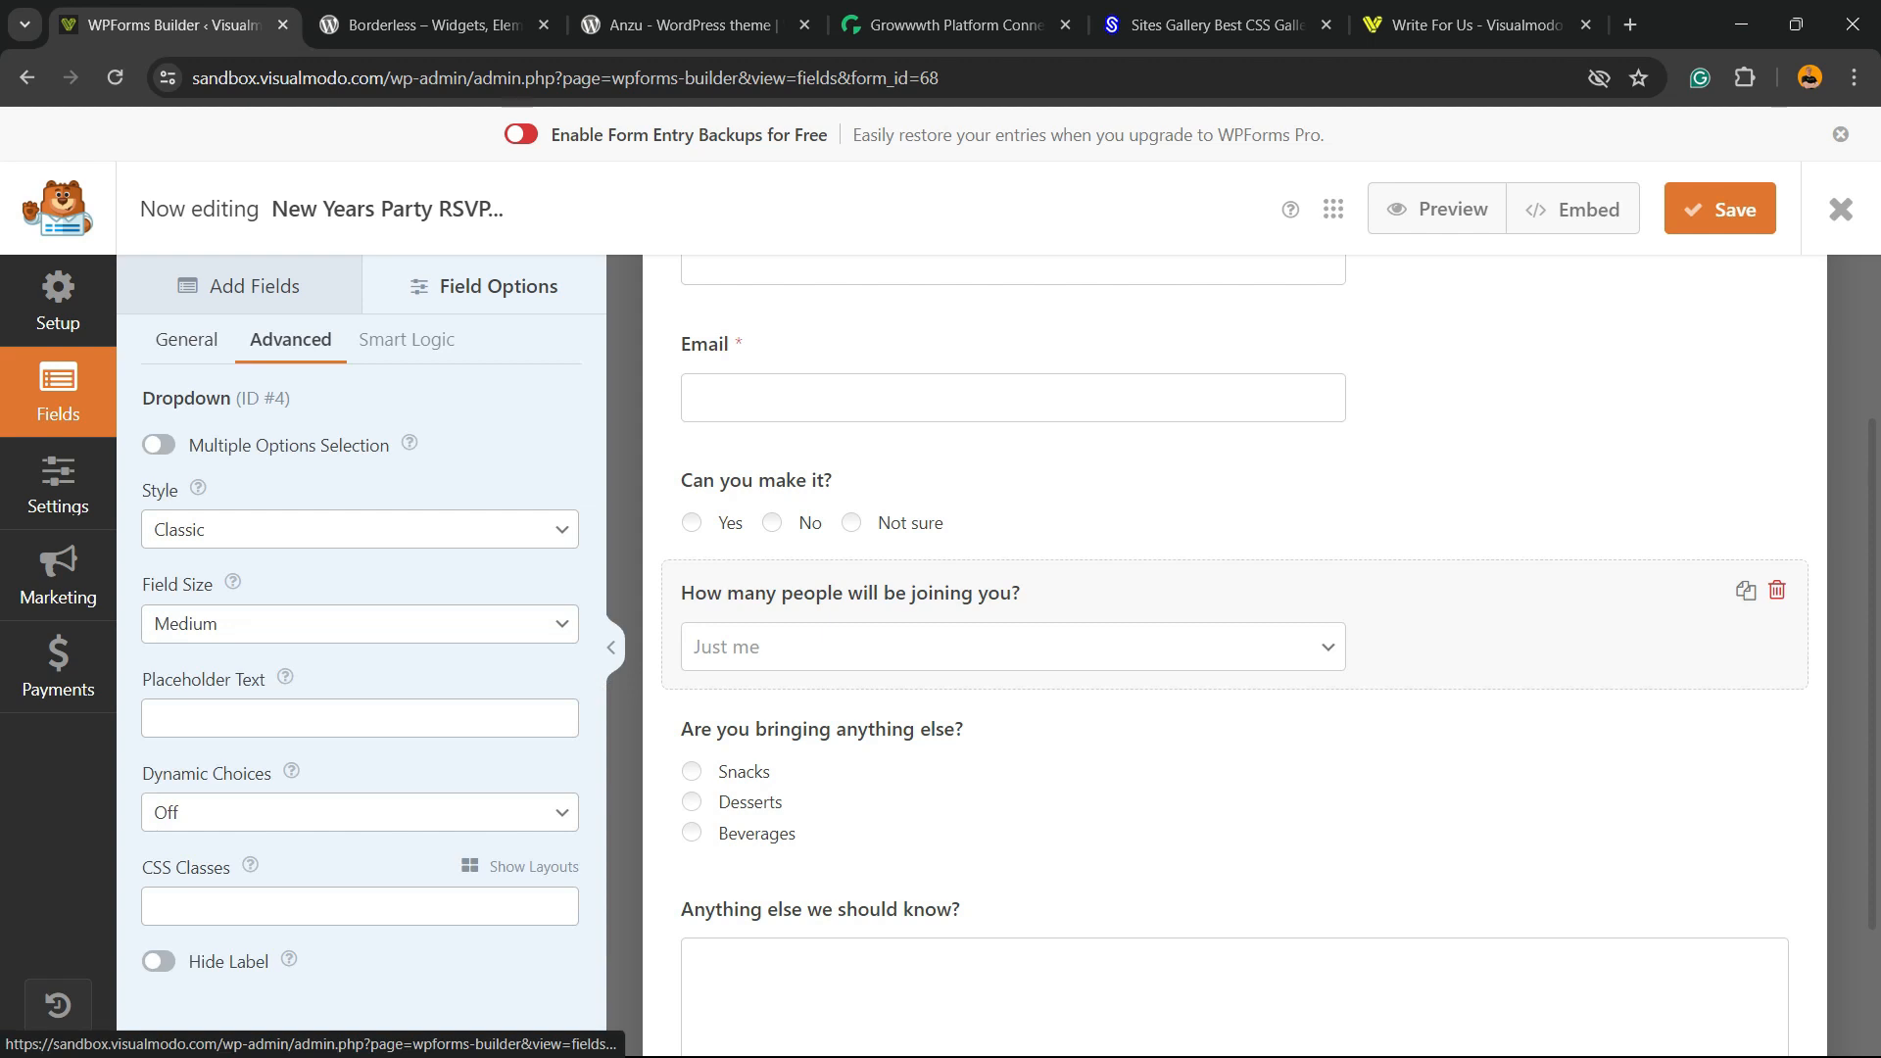
pyautogui.click(360, 624)
pyautogui.click(359, 624)
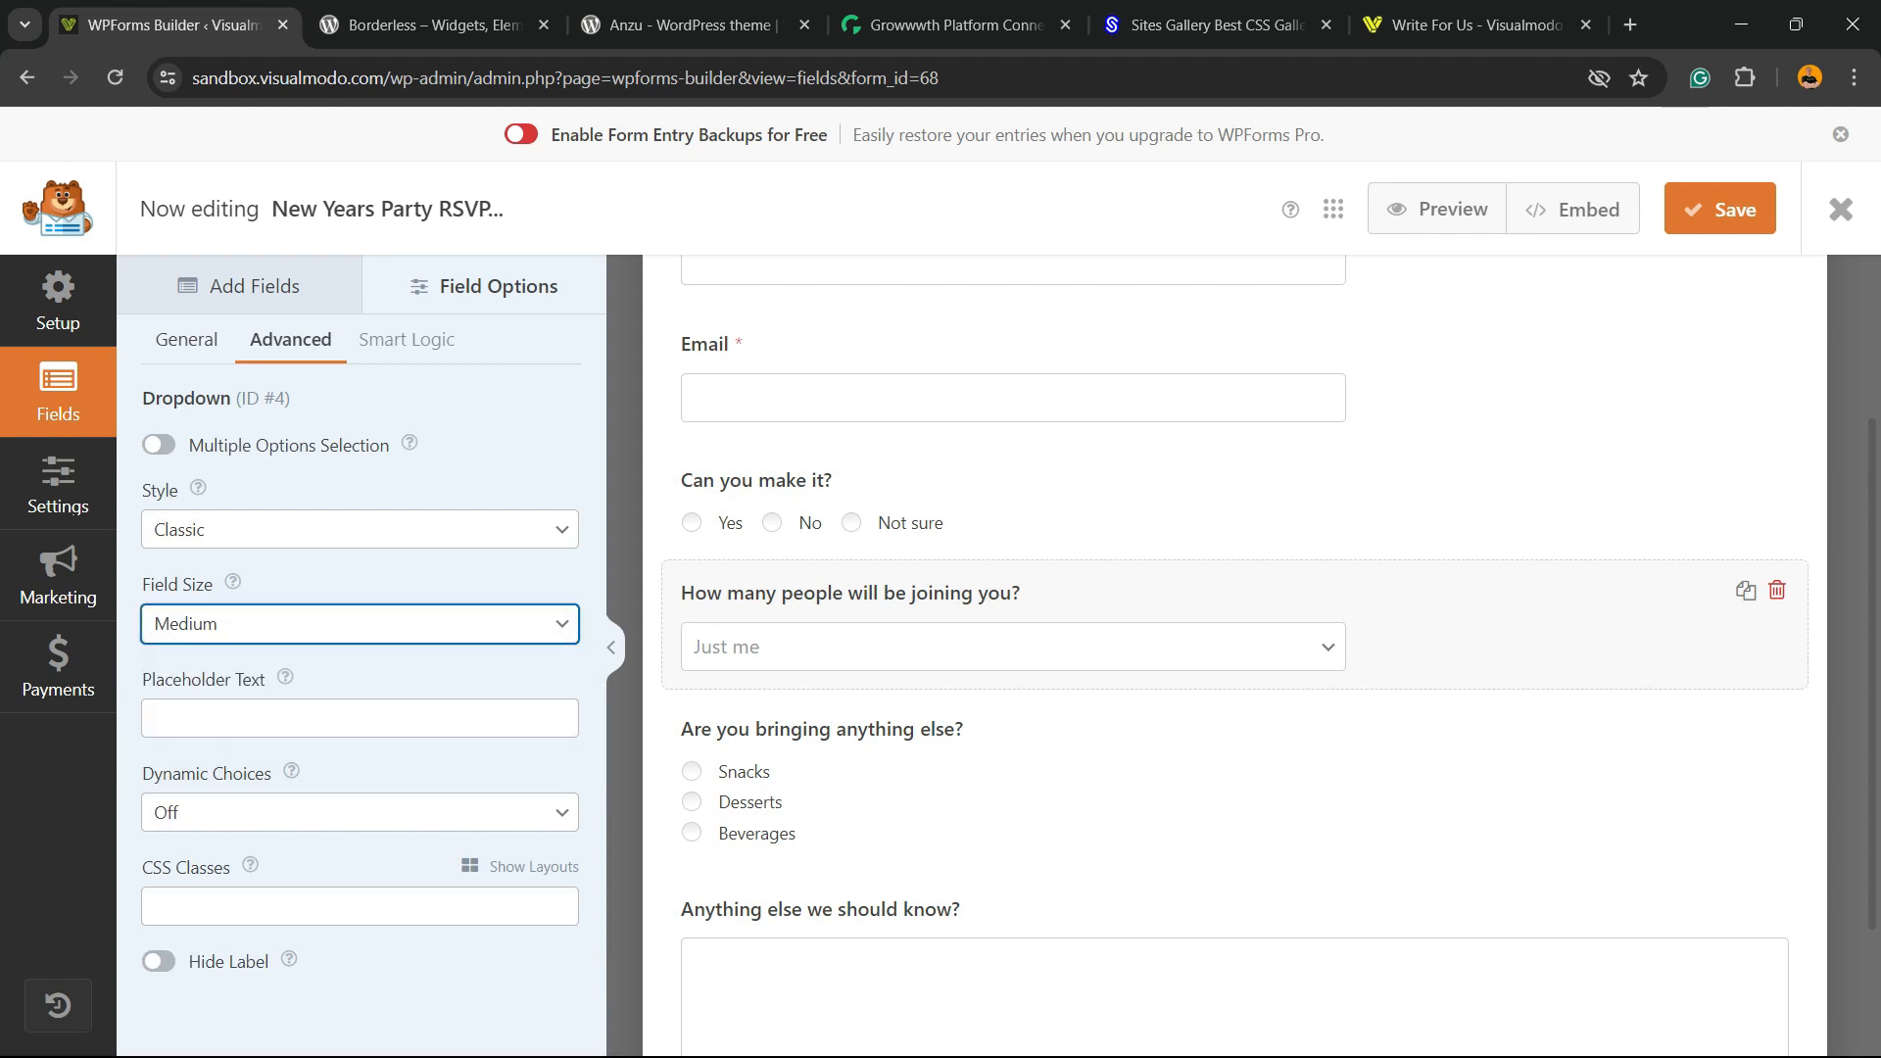
pyautogui.click(360, 529)
pyautogui.click(360, 586)
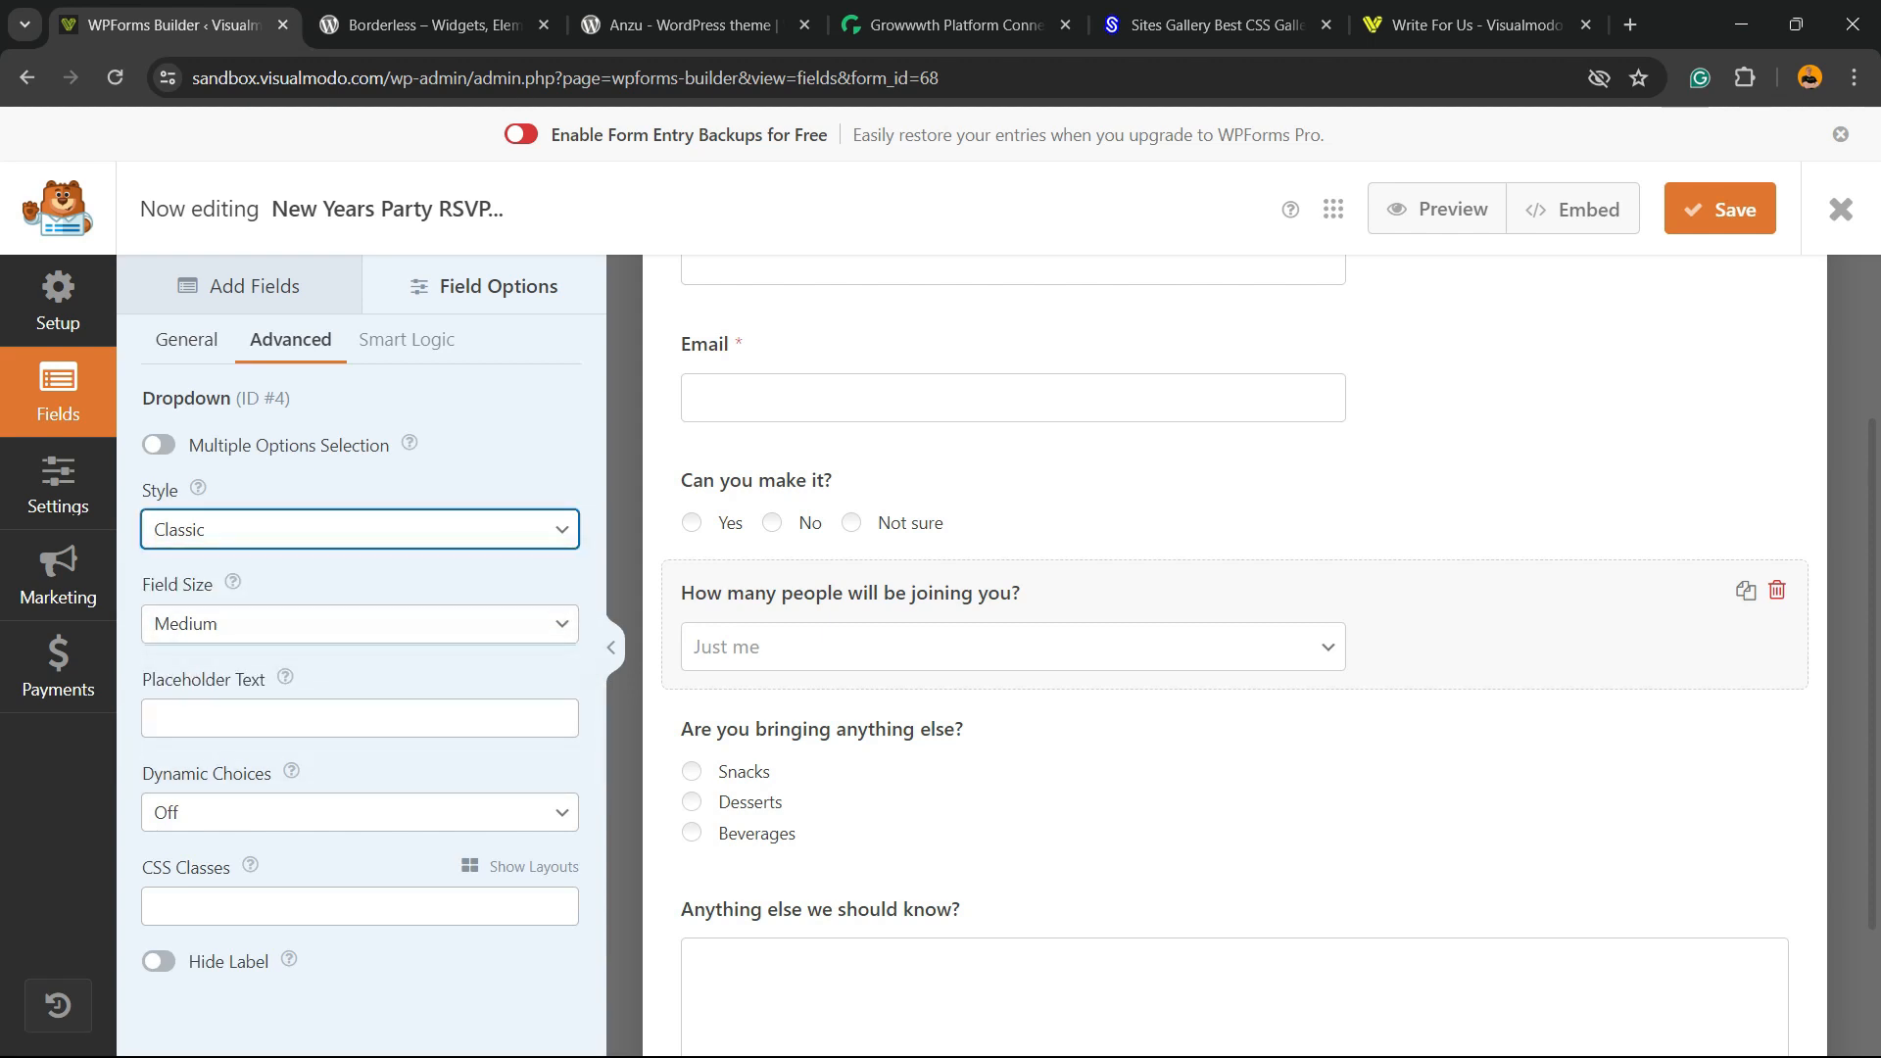
pyautogui.click(359, 530)
pyautogui.click(360, 560)
# - Try the Three Columns choice layout on the "Are you bringing anything else?" field, and leave it set to Inline
pyautogui.scroll(-2, 979, 774)
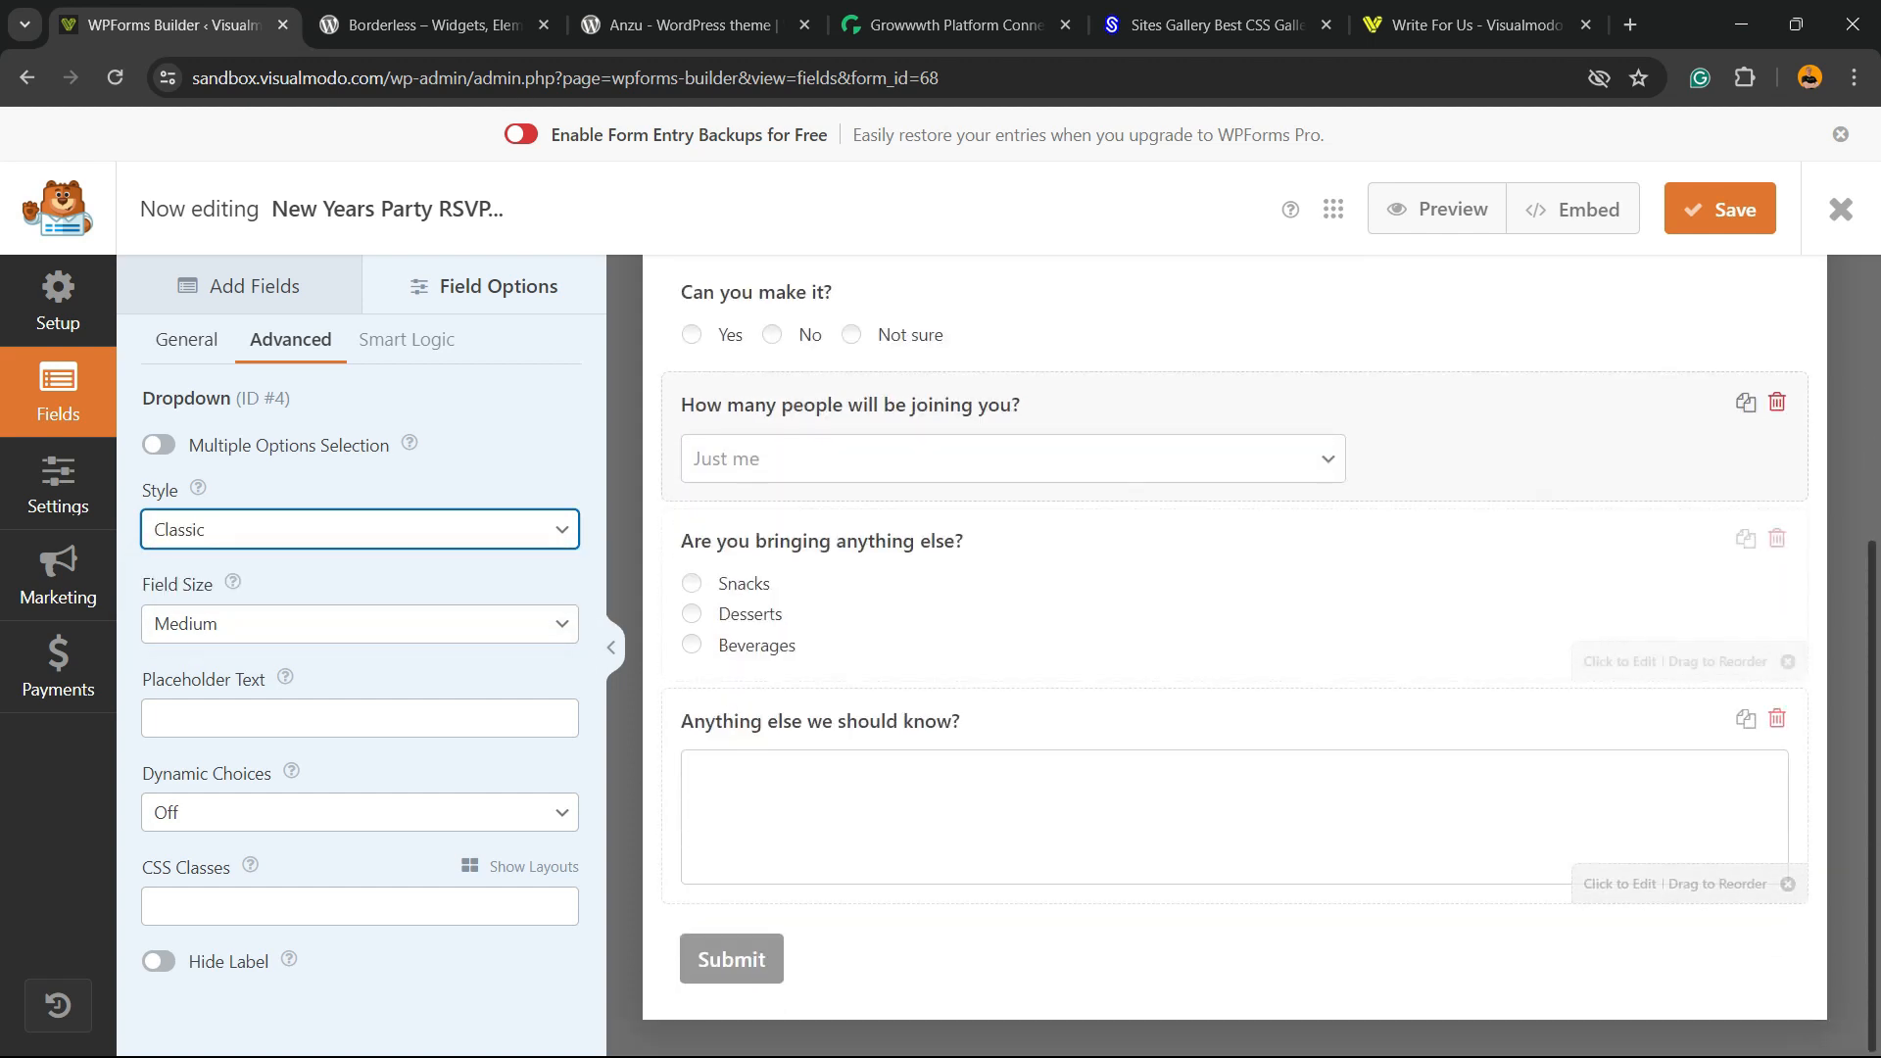
pyautogui.click(979, 617)
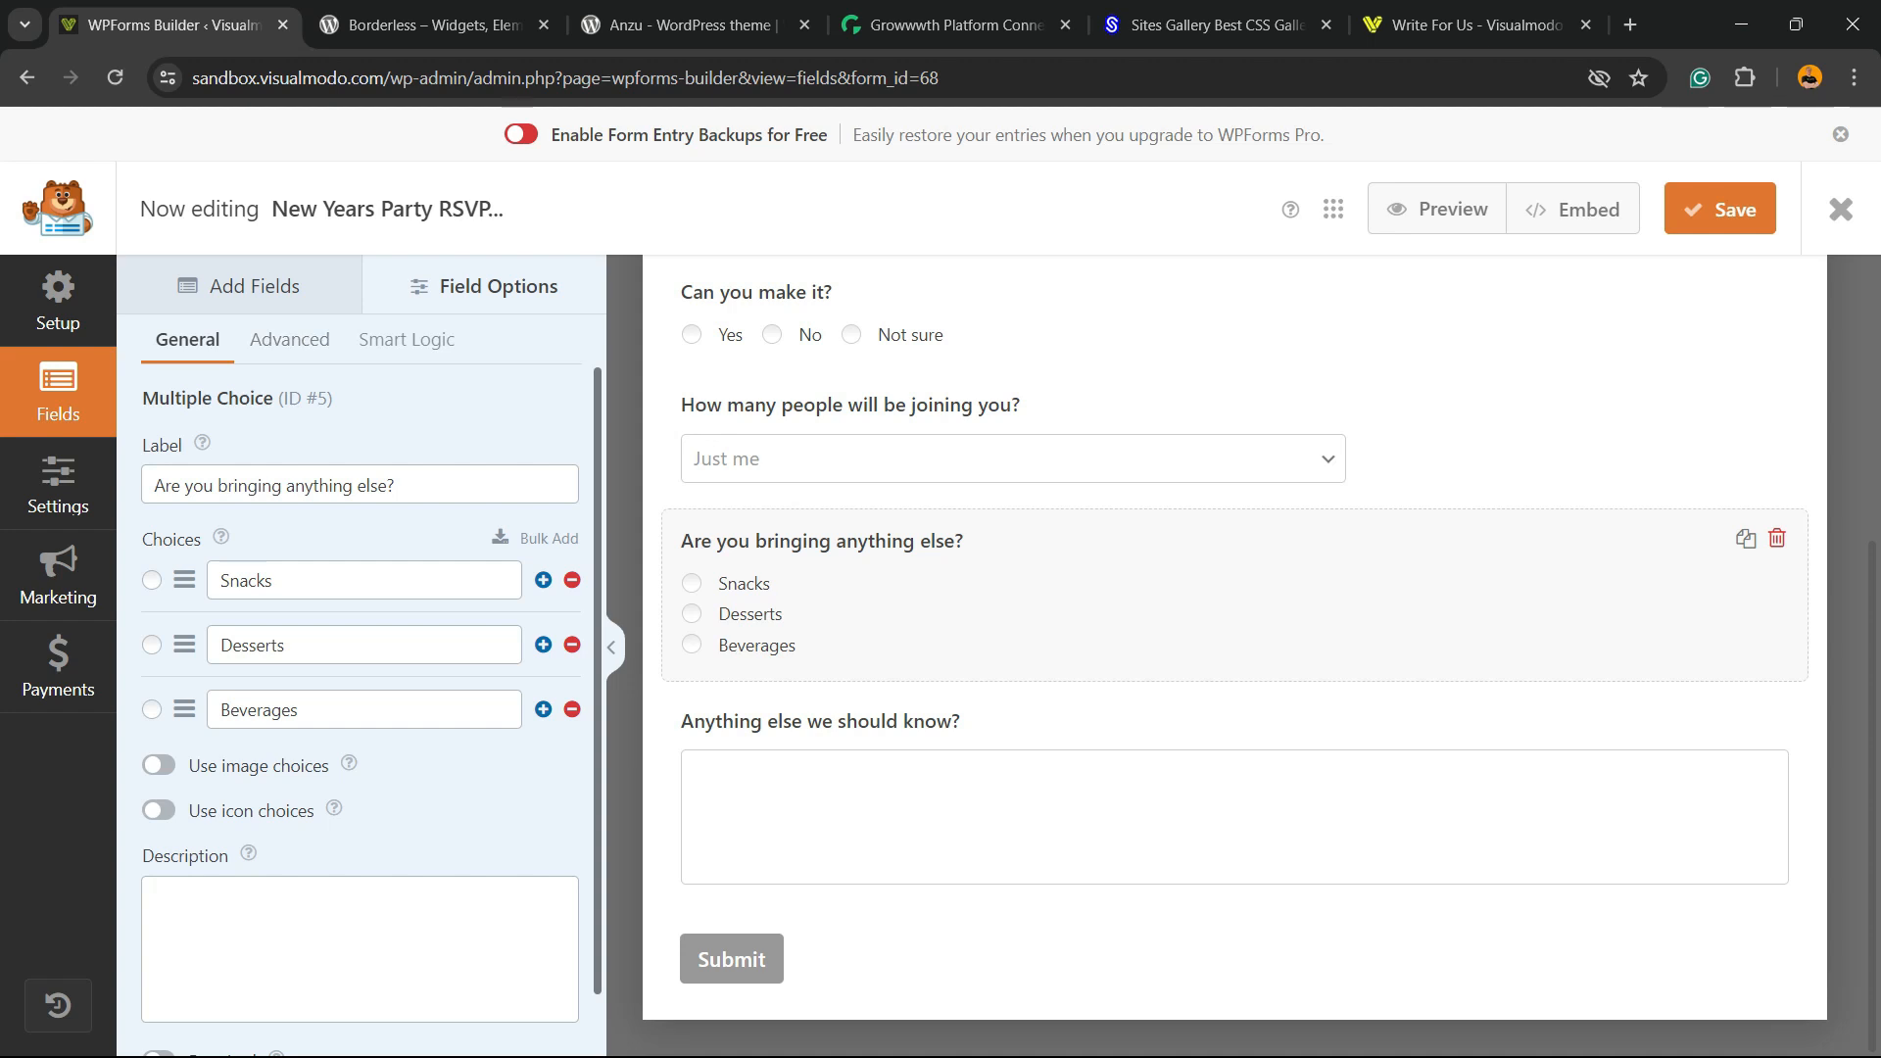
pyautogui.click(290, 339)
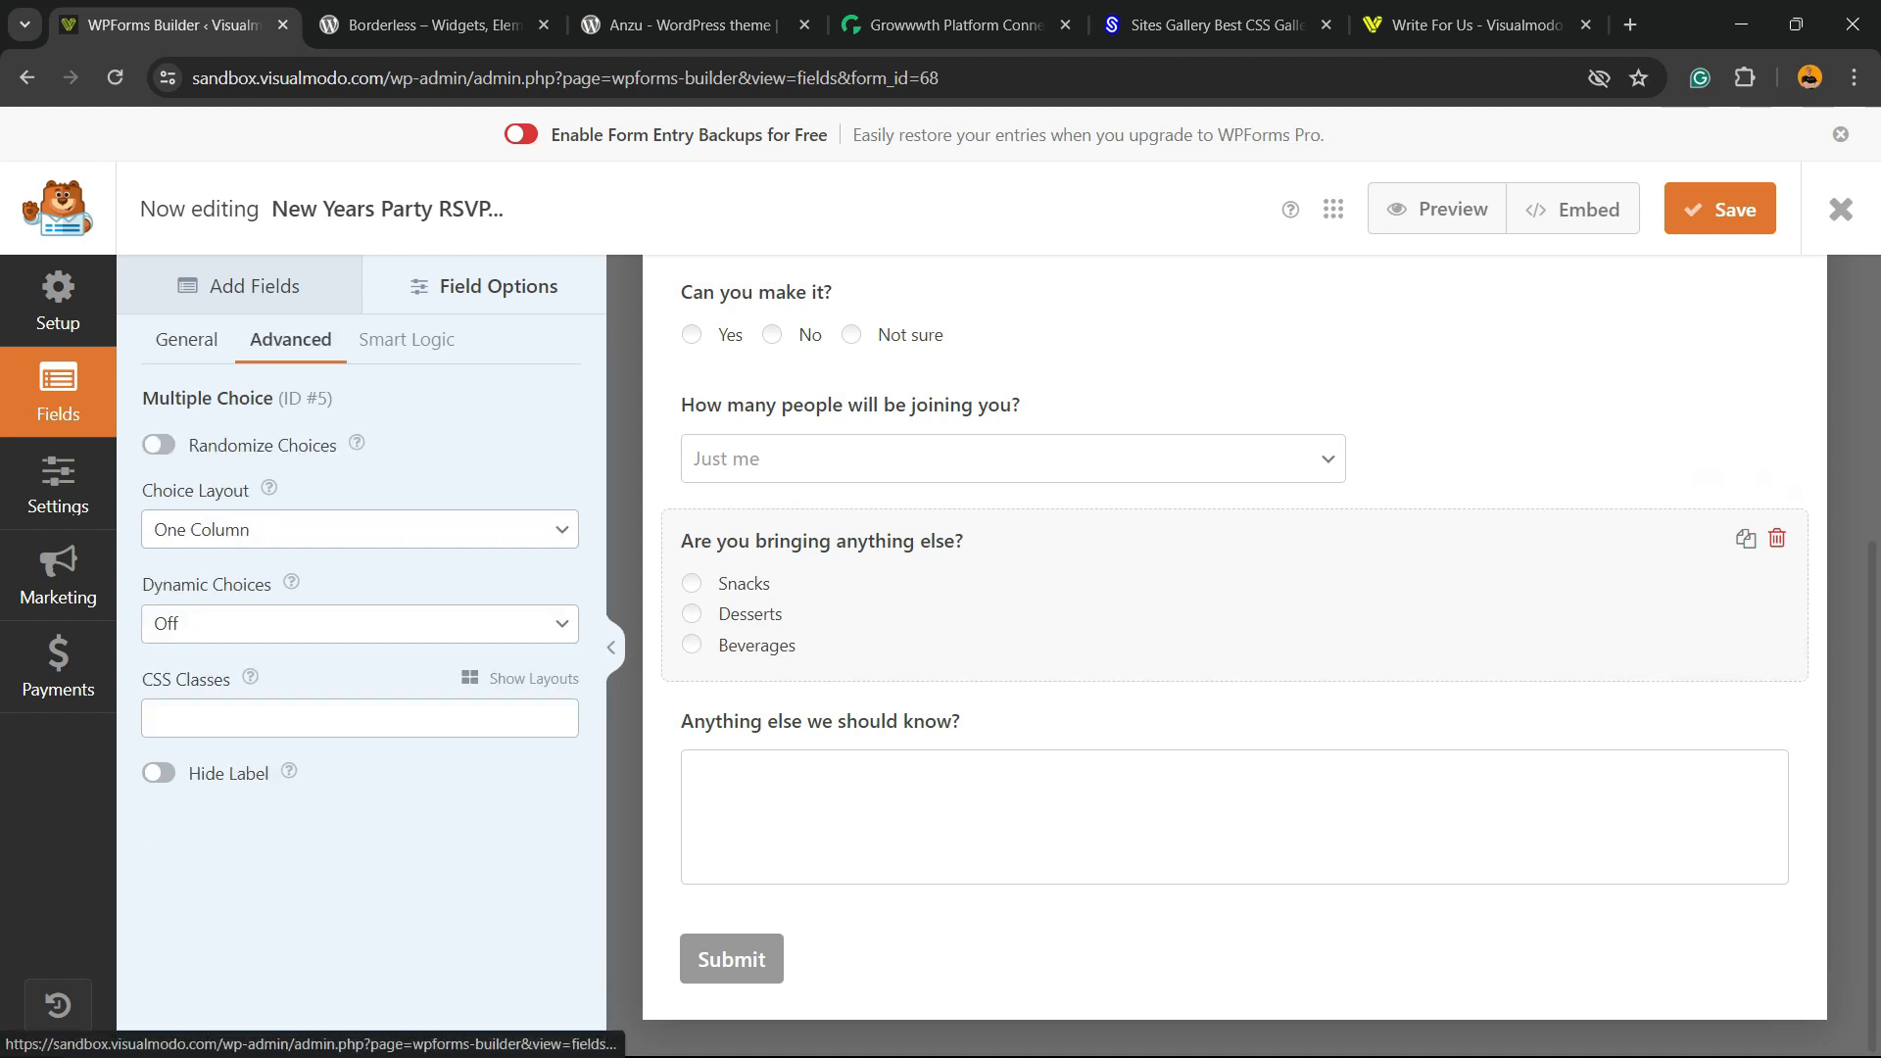
pyautogui.click(360, 529)
pyautogui.click(213, 610)
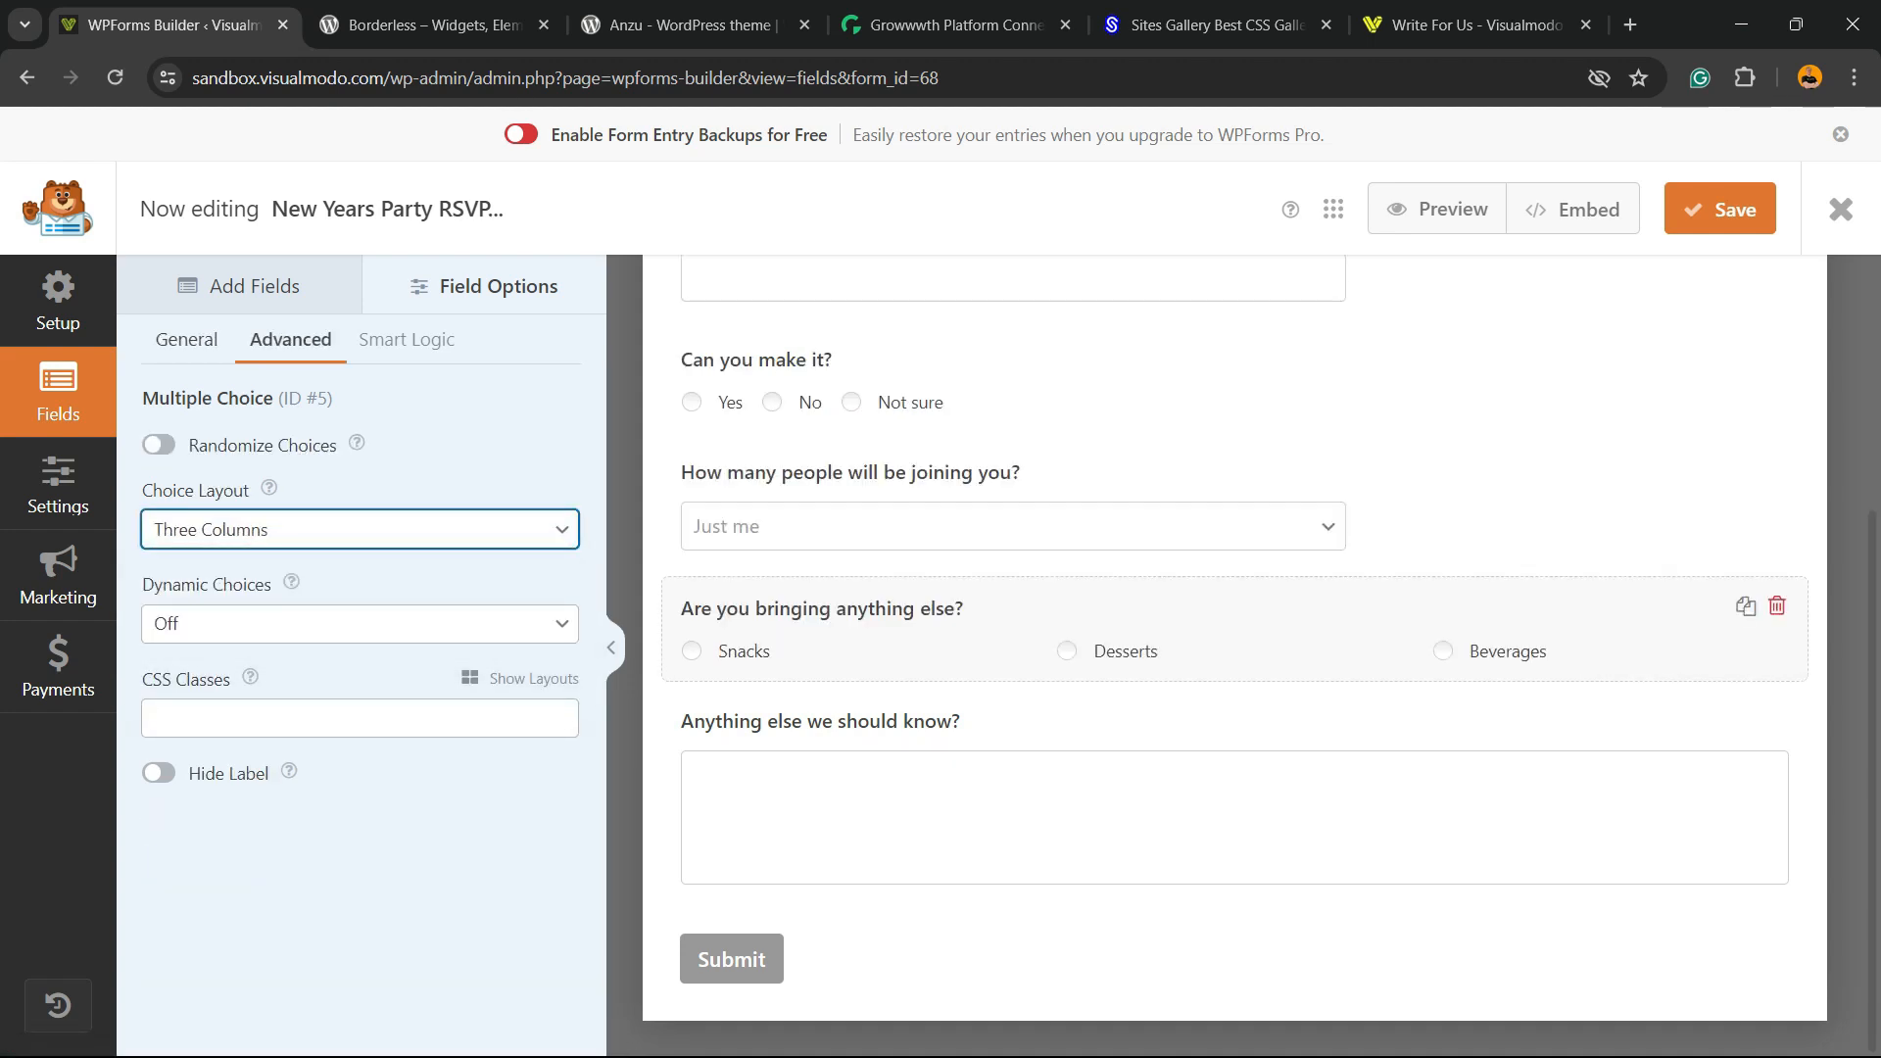
pyautogui.click(359, 529)
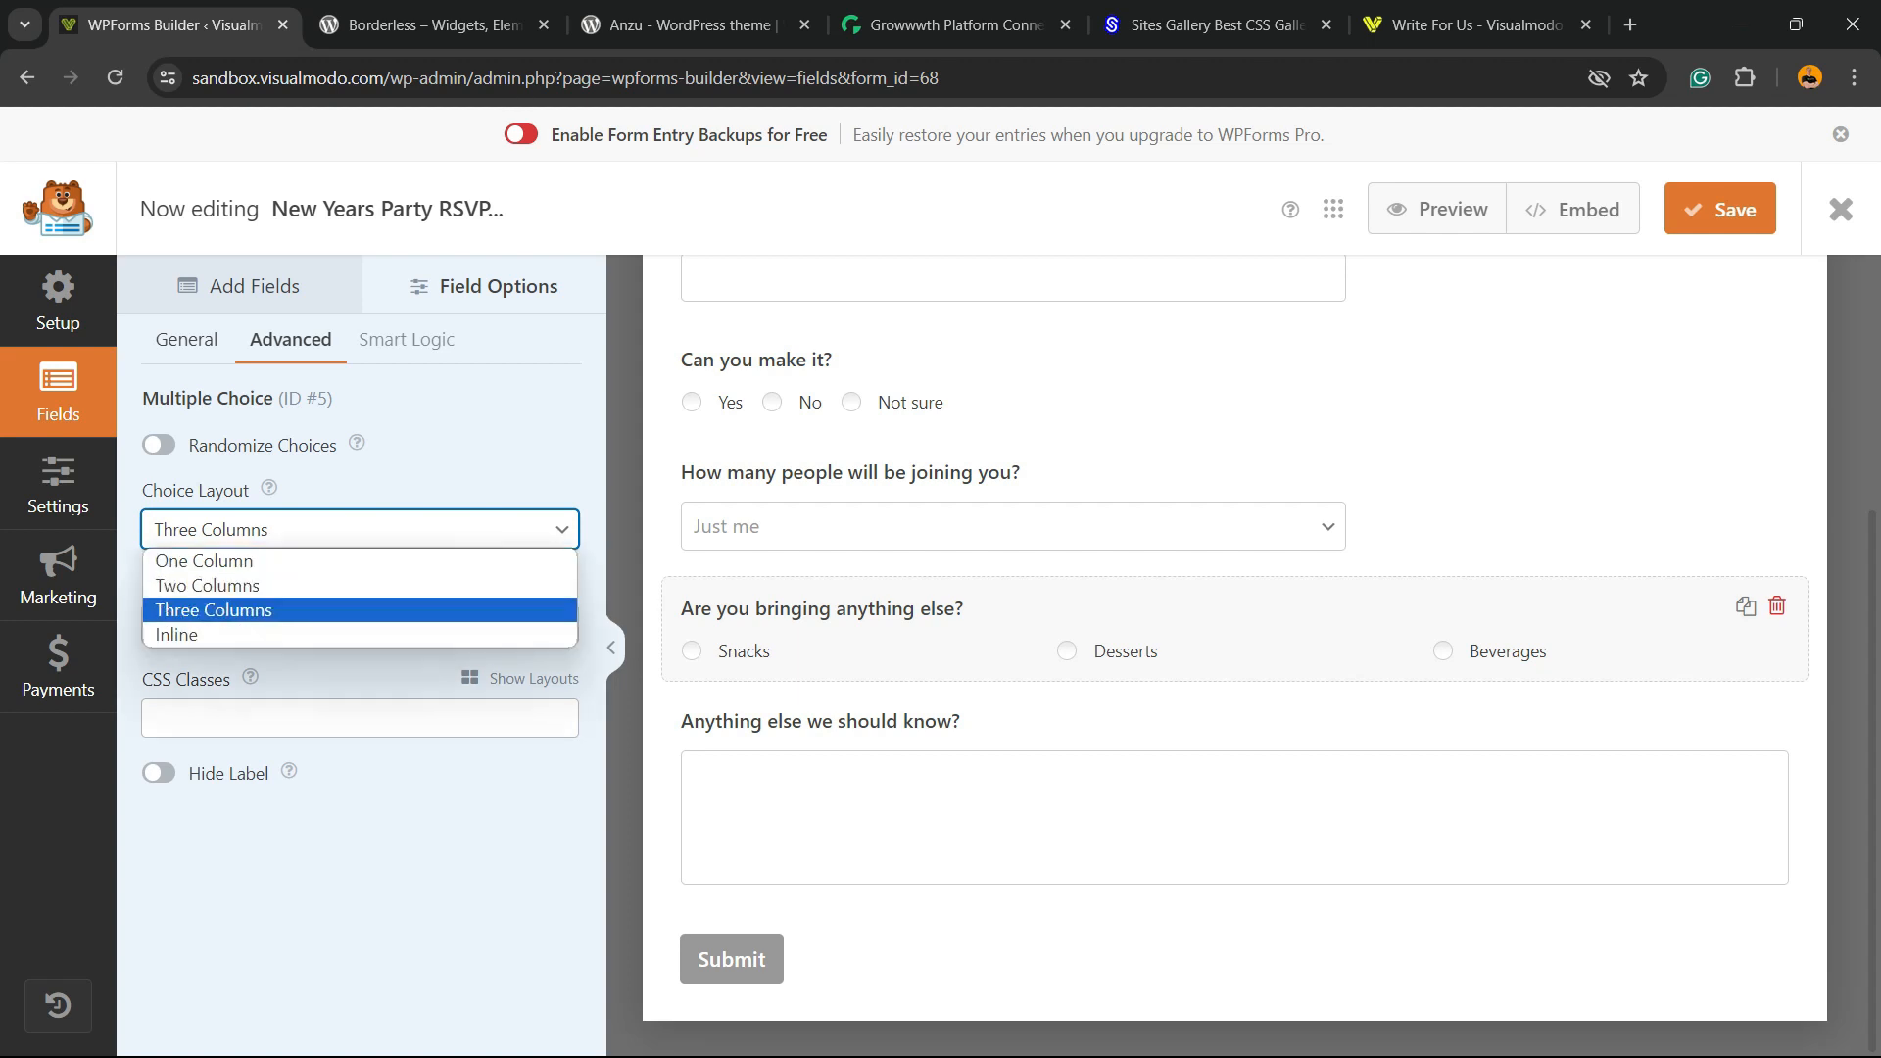
pyautogui.click(213, 635)
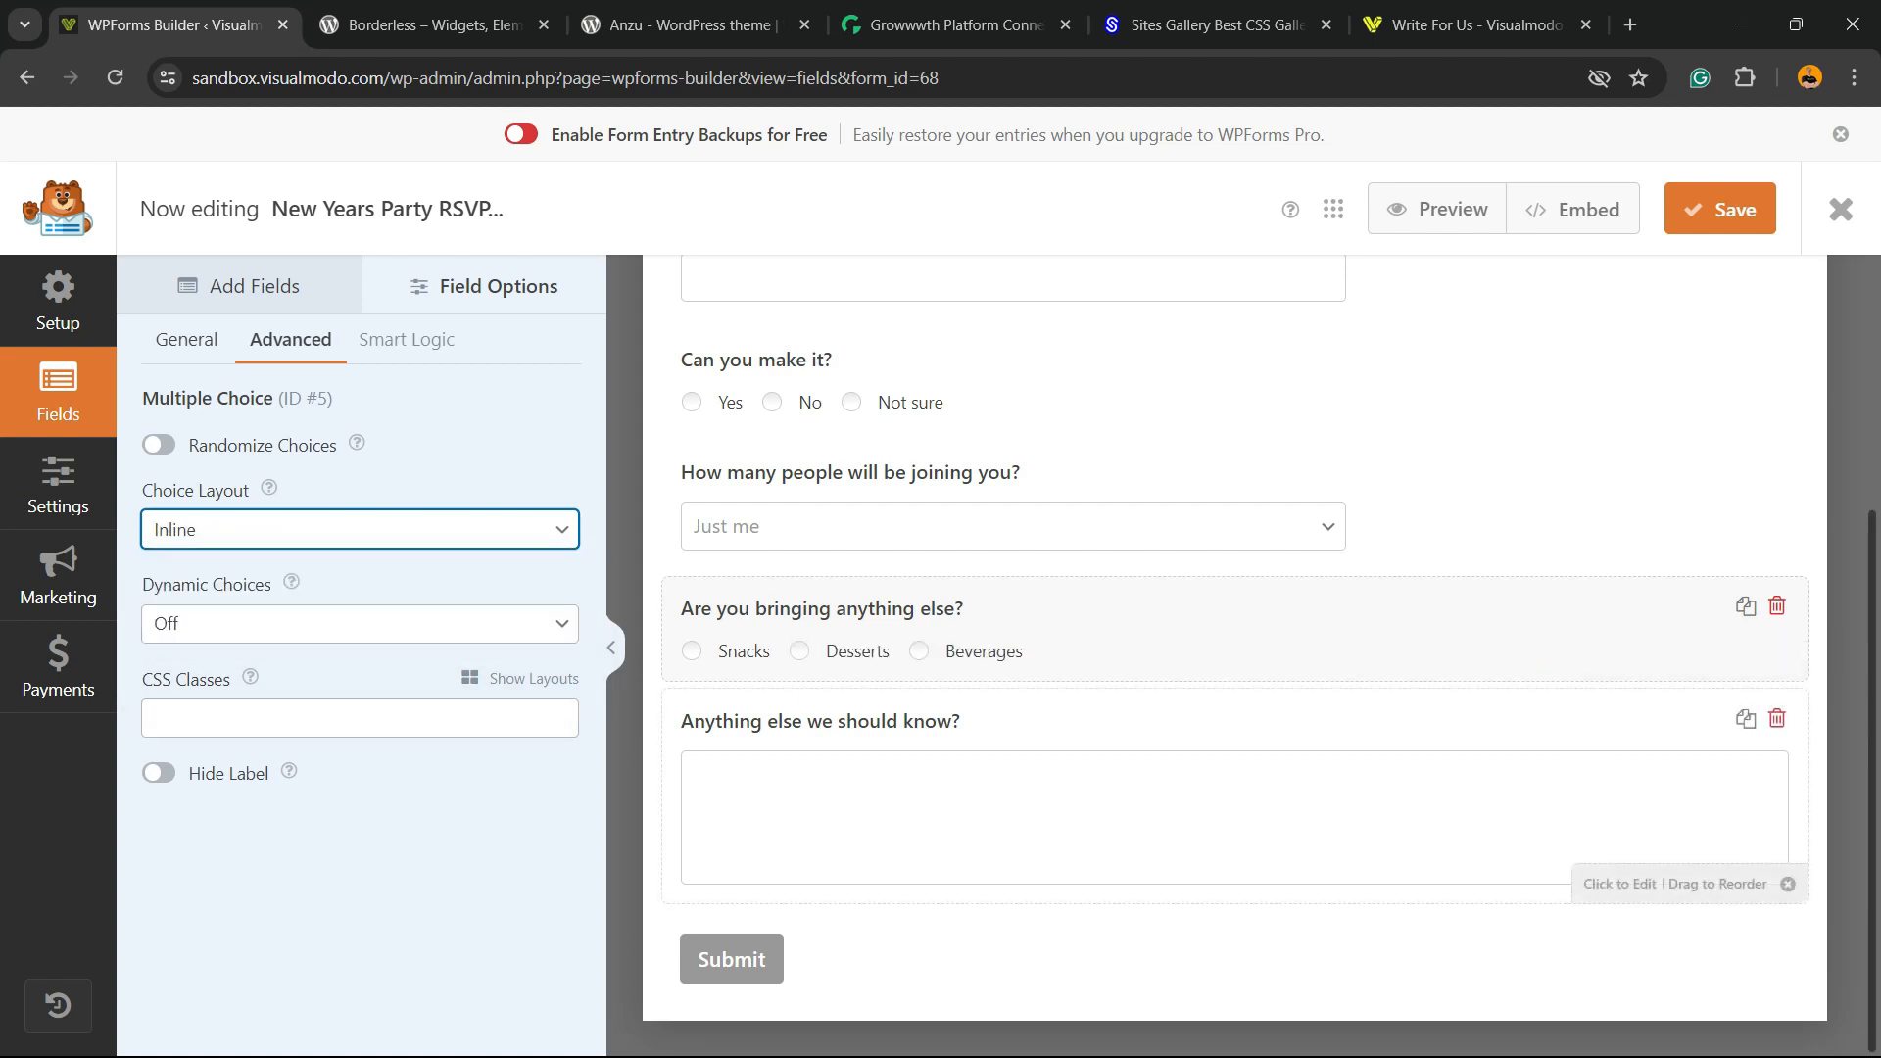
# - Try the Large and Small field sizes on the "Anything else we should know?" field, and return it to Medium
pyautogui.click(913, 795)
pyautogui.click(289, 339)
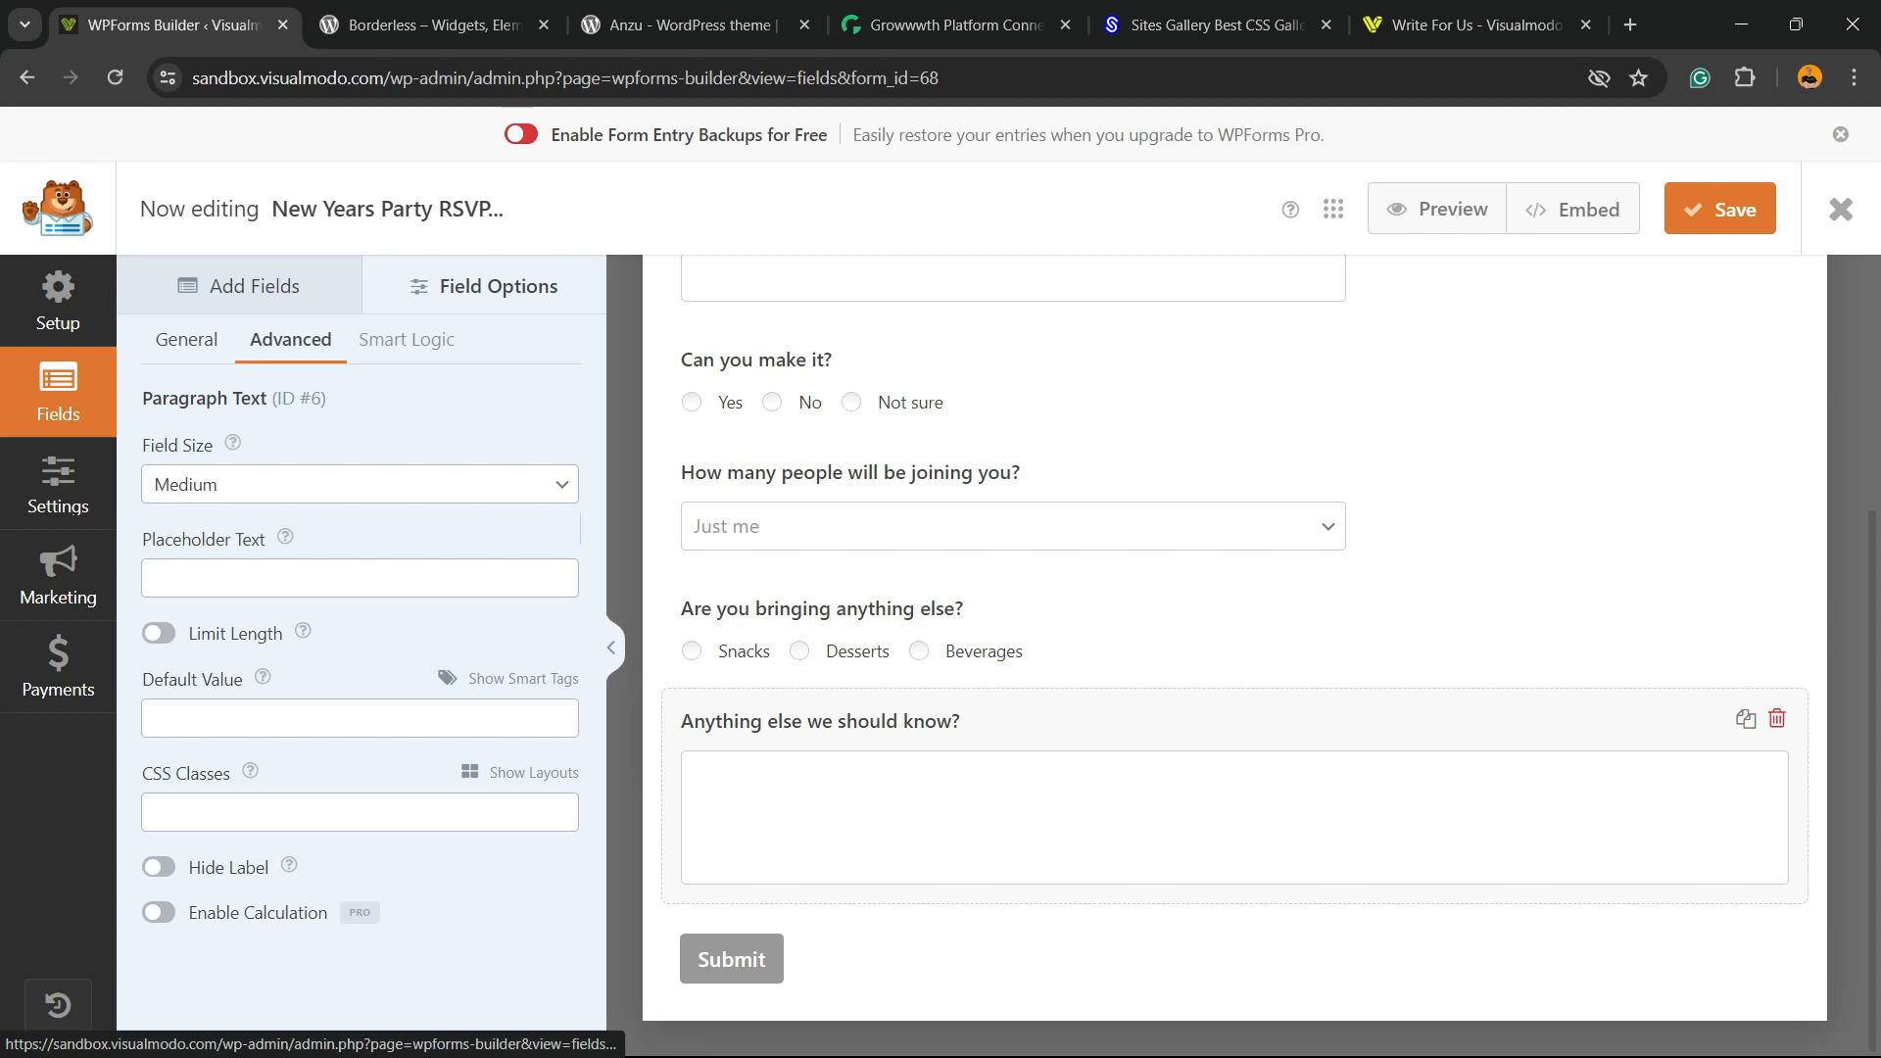
pyautogui.click(359, 484)
pyautogui.click(196, 559)
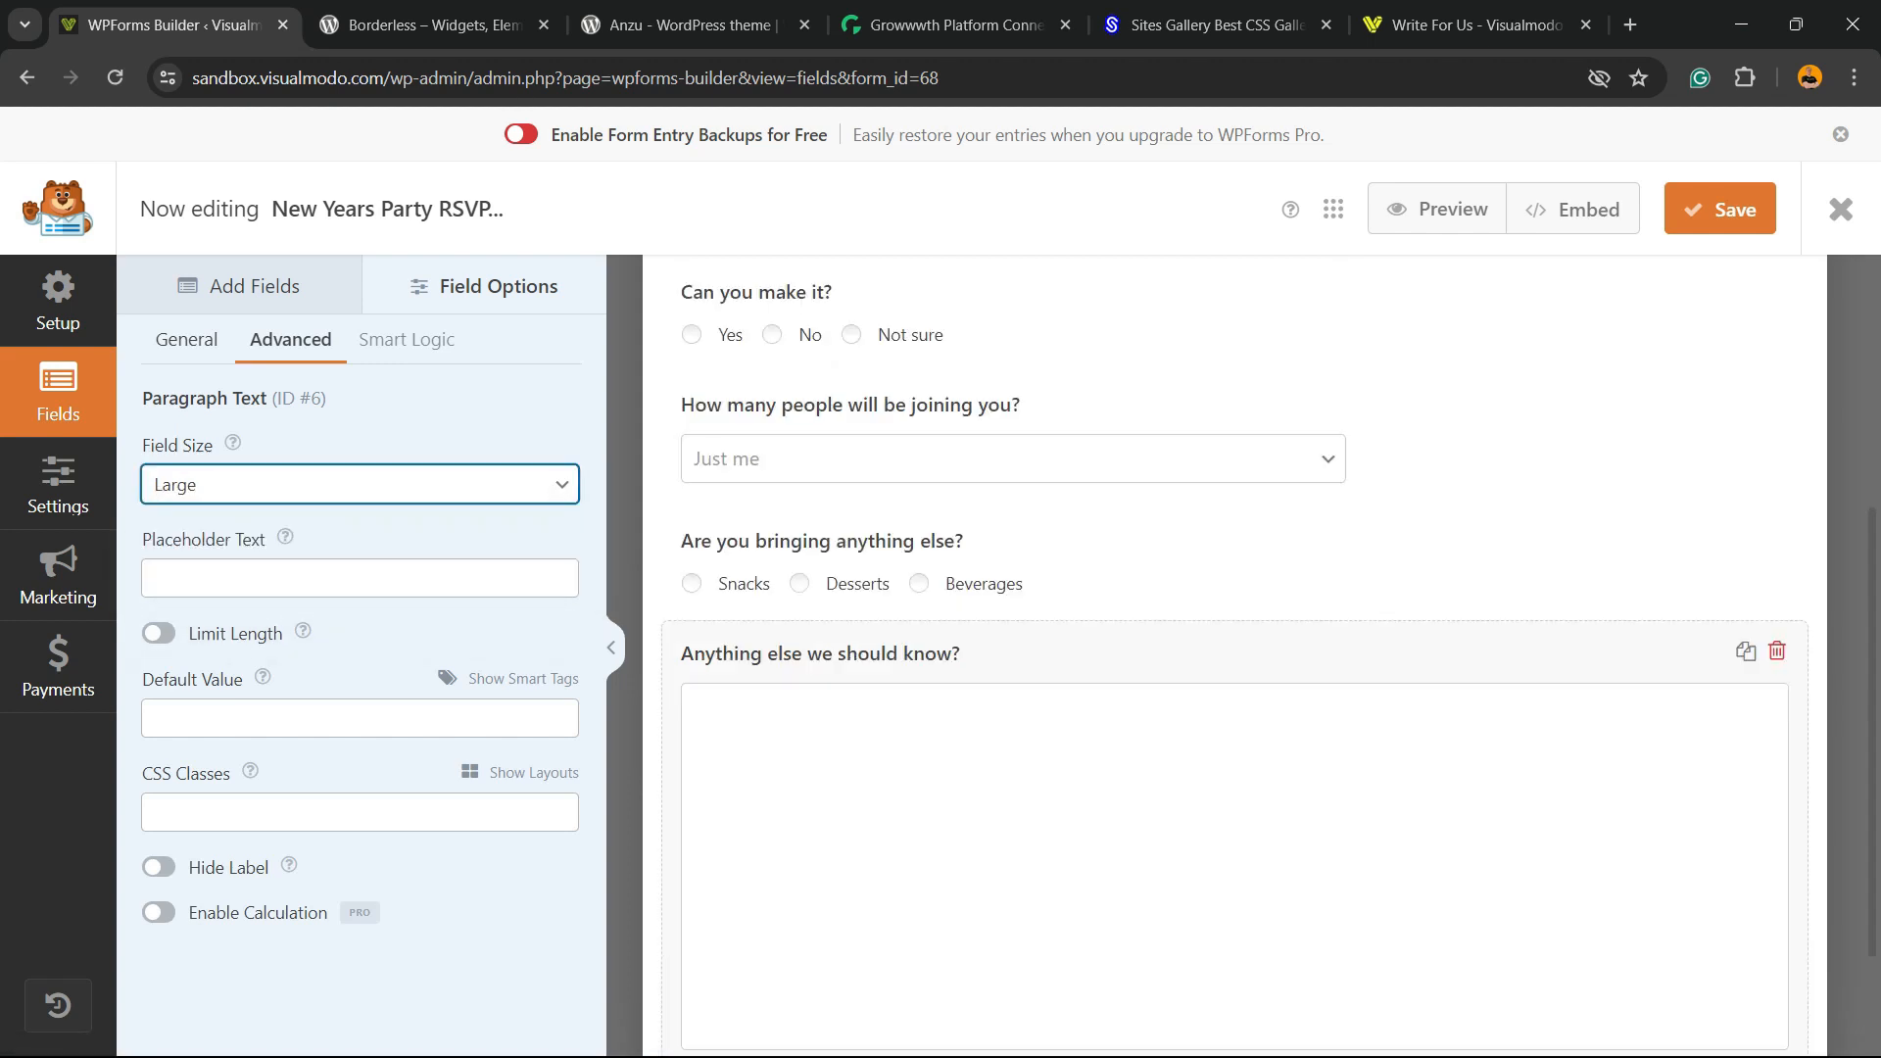
pyautogui.click(360, 483)
pyautogui.click(195, 516)
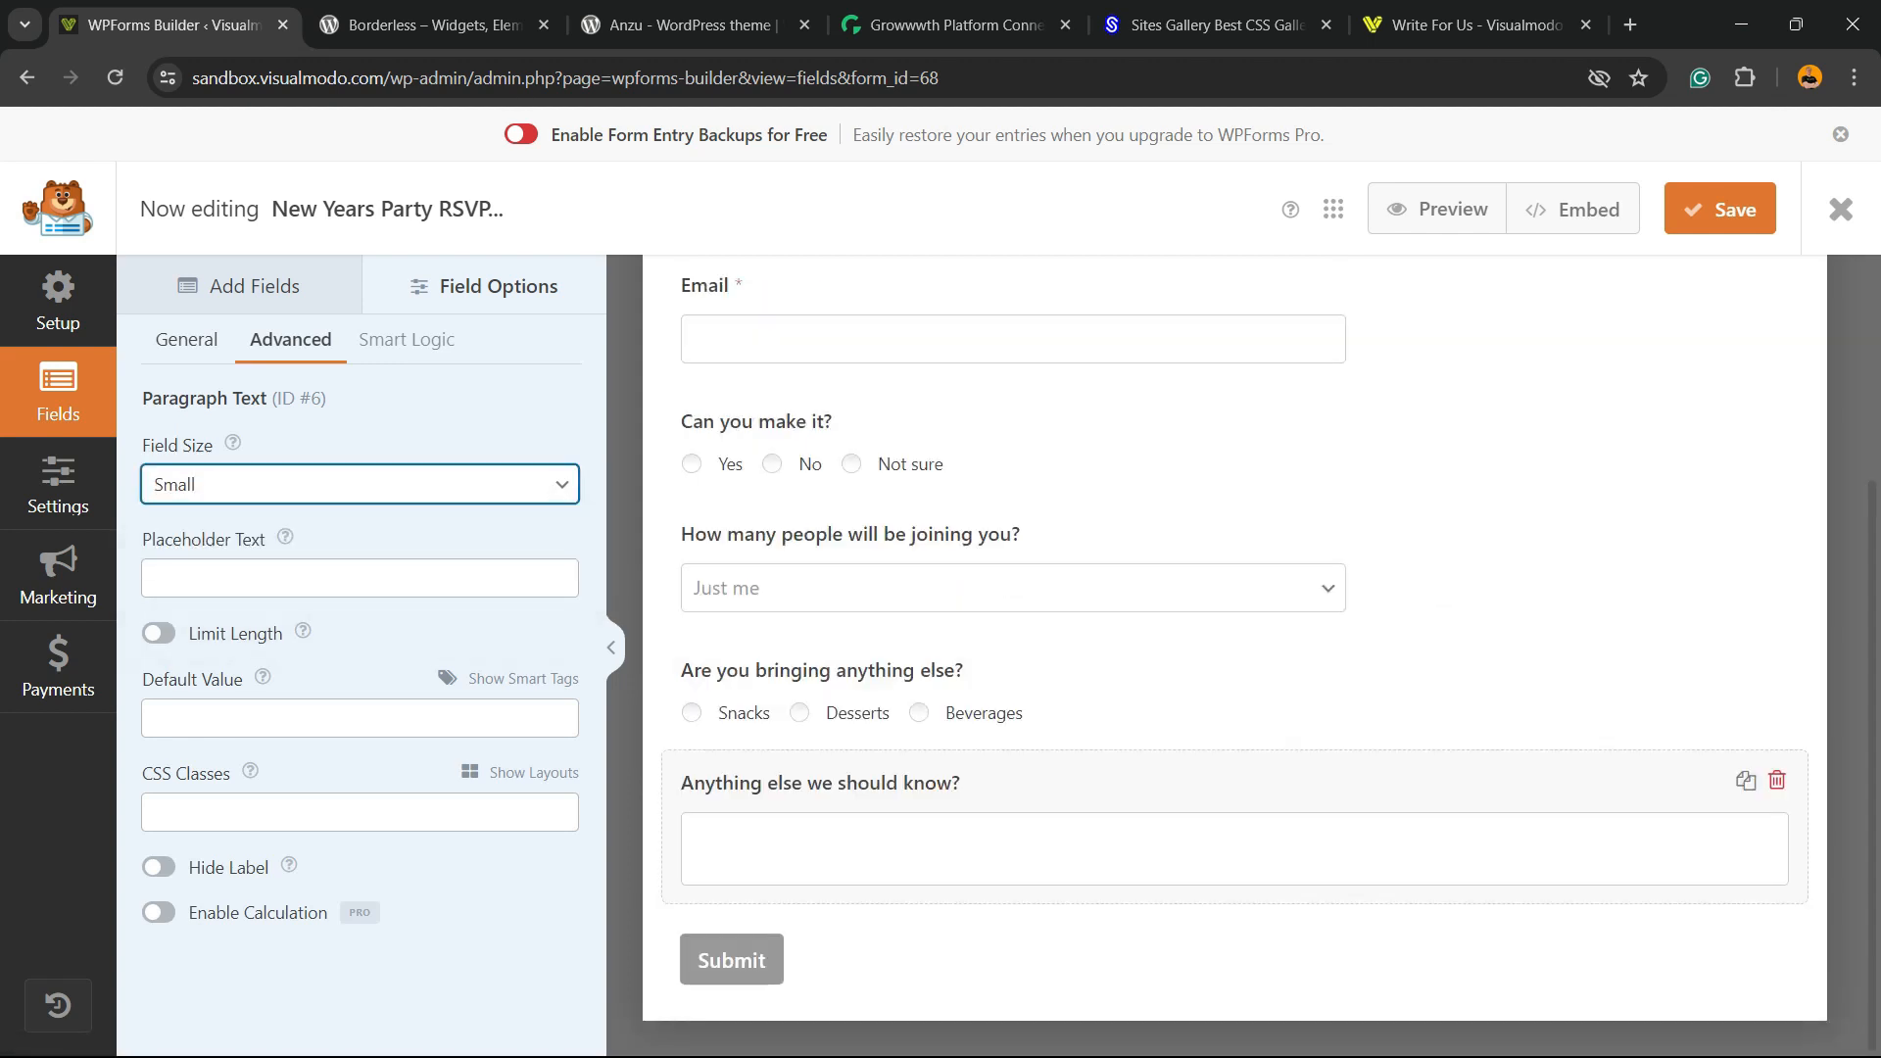
pyautogui.click(360, 484)
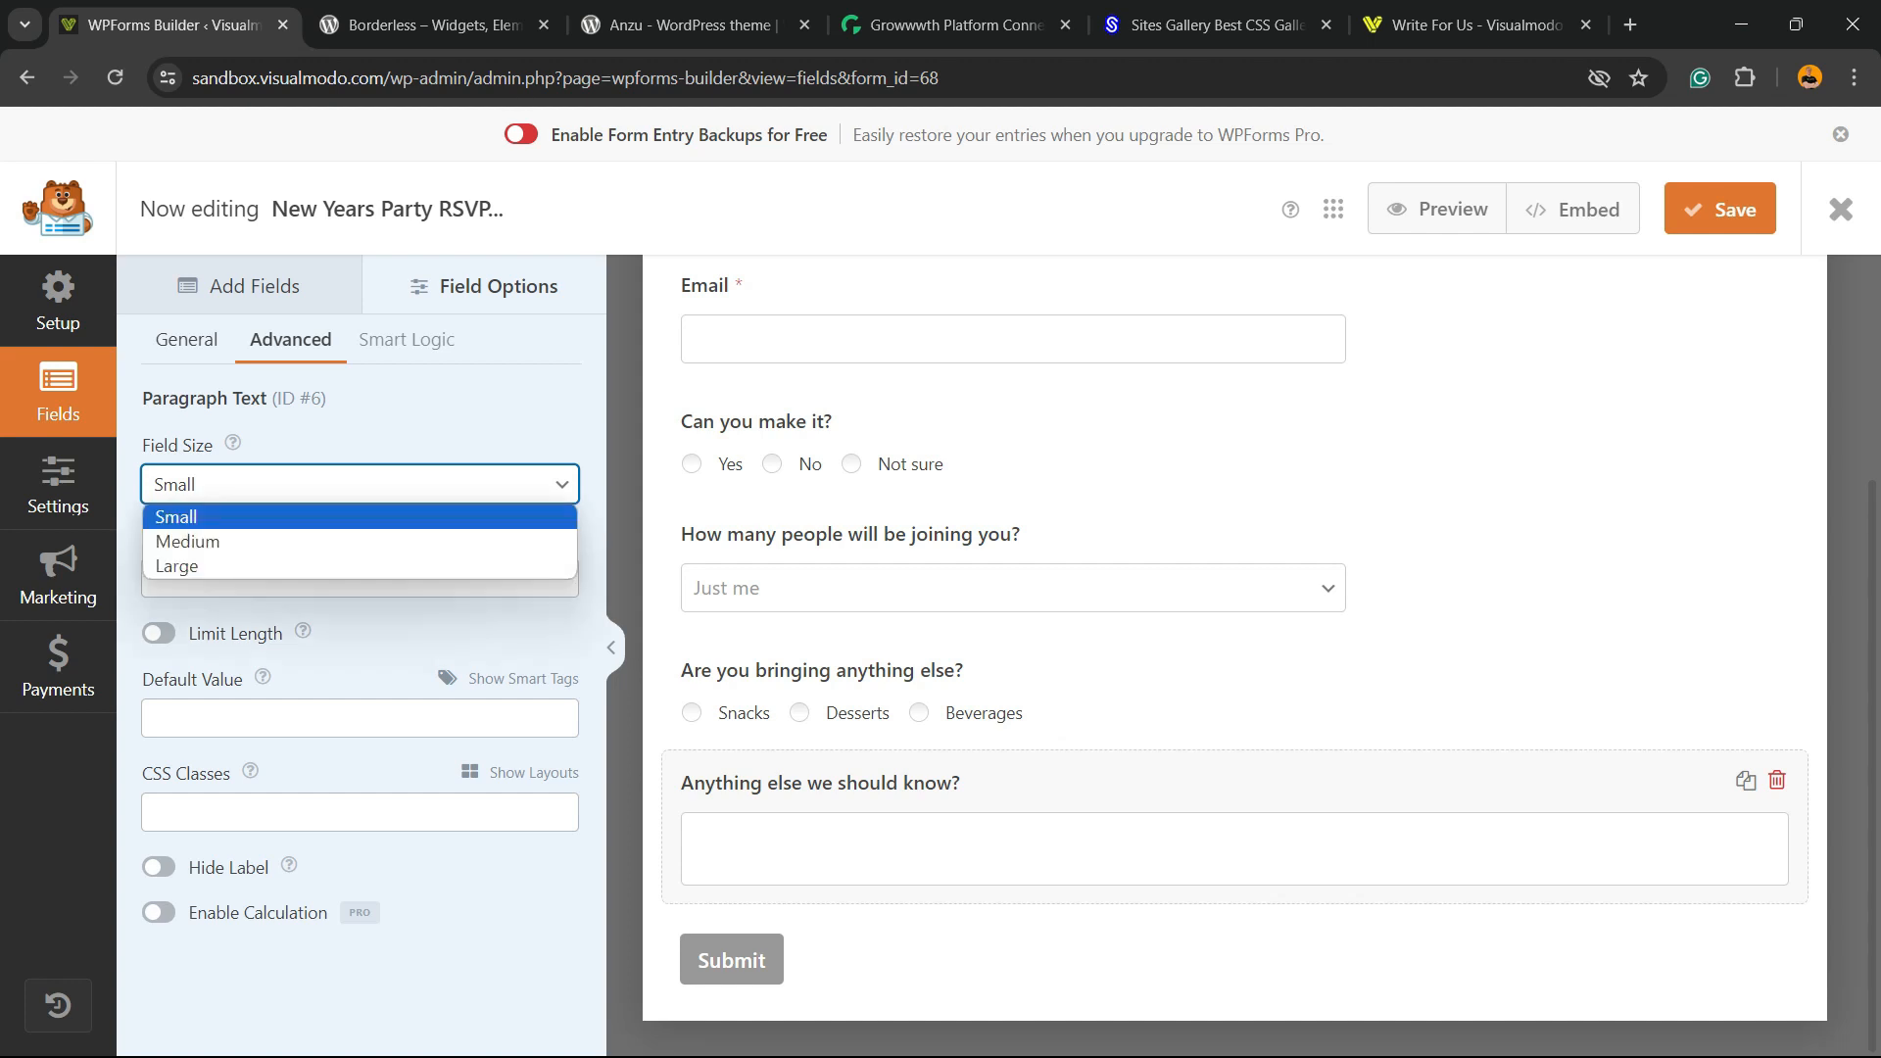
pyautogui.click(196, 541)
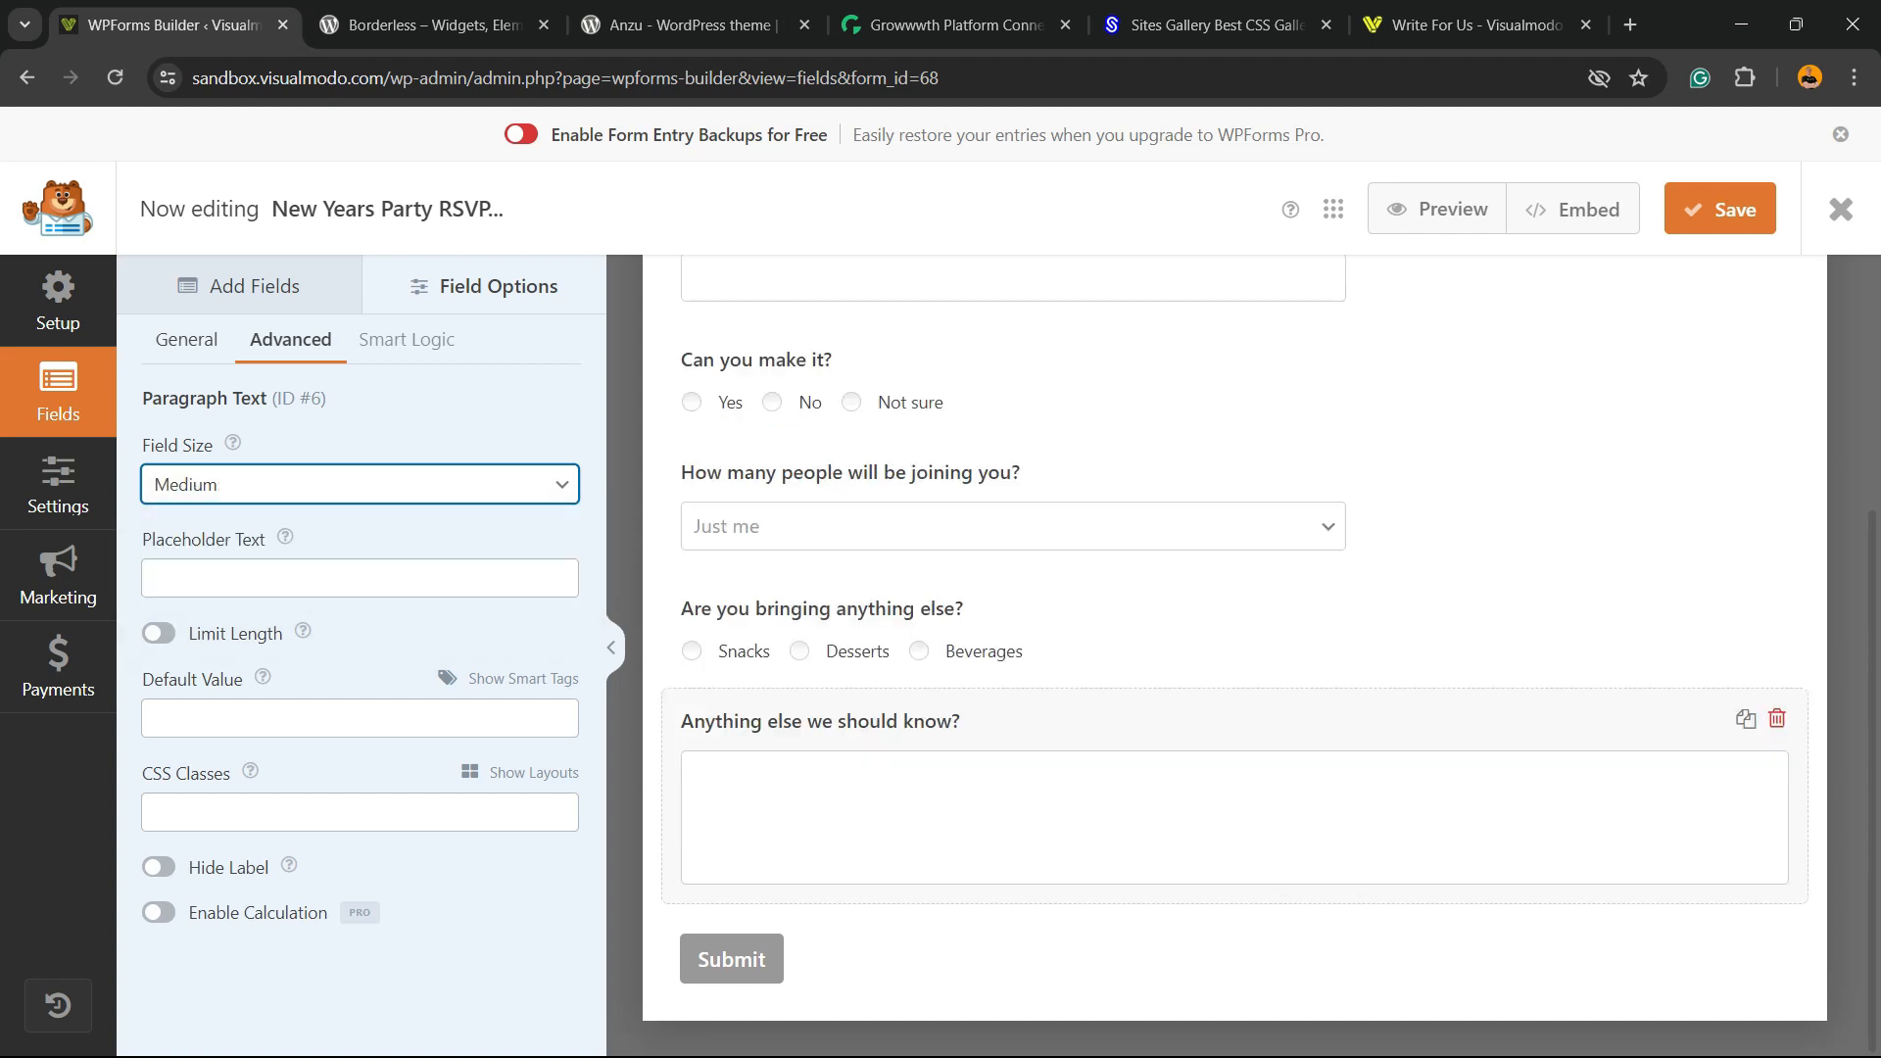
# - Look over the customized form and examine the standard and fancy field types that can be added to it
pyautogui.scroll(3, 1773, 602)
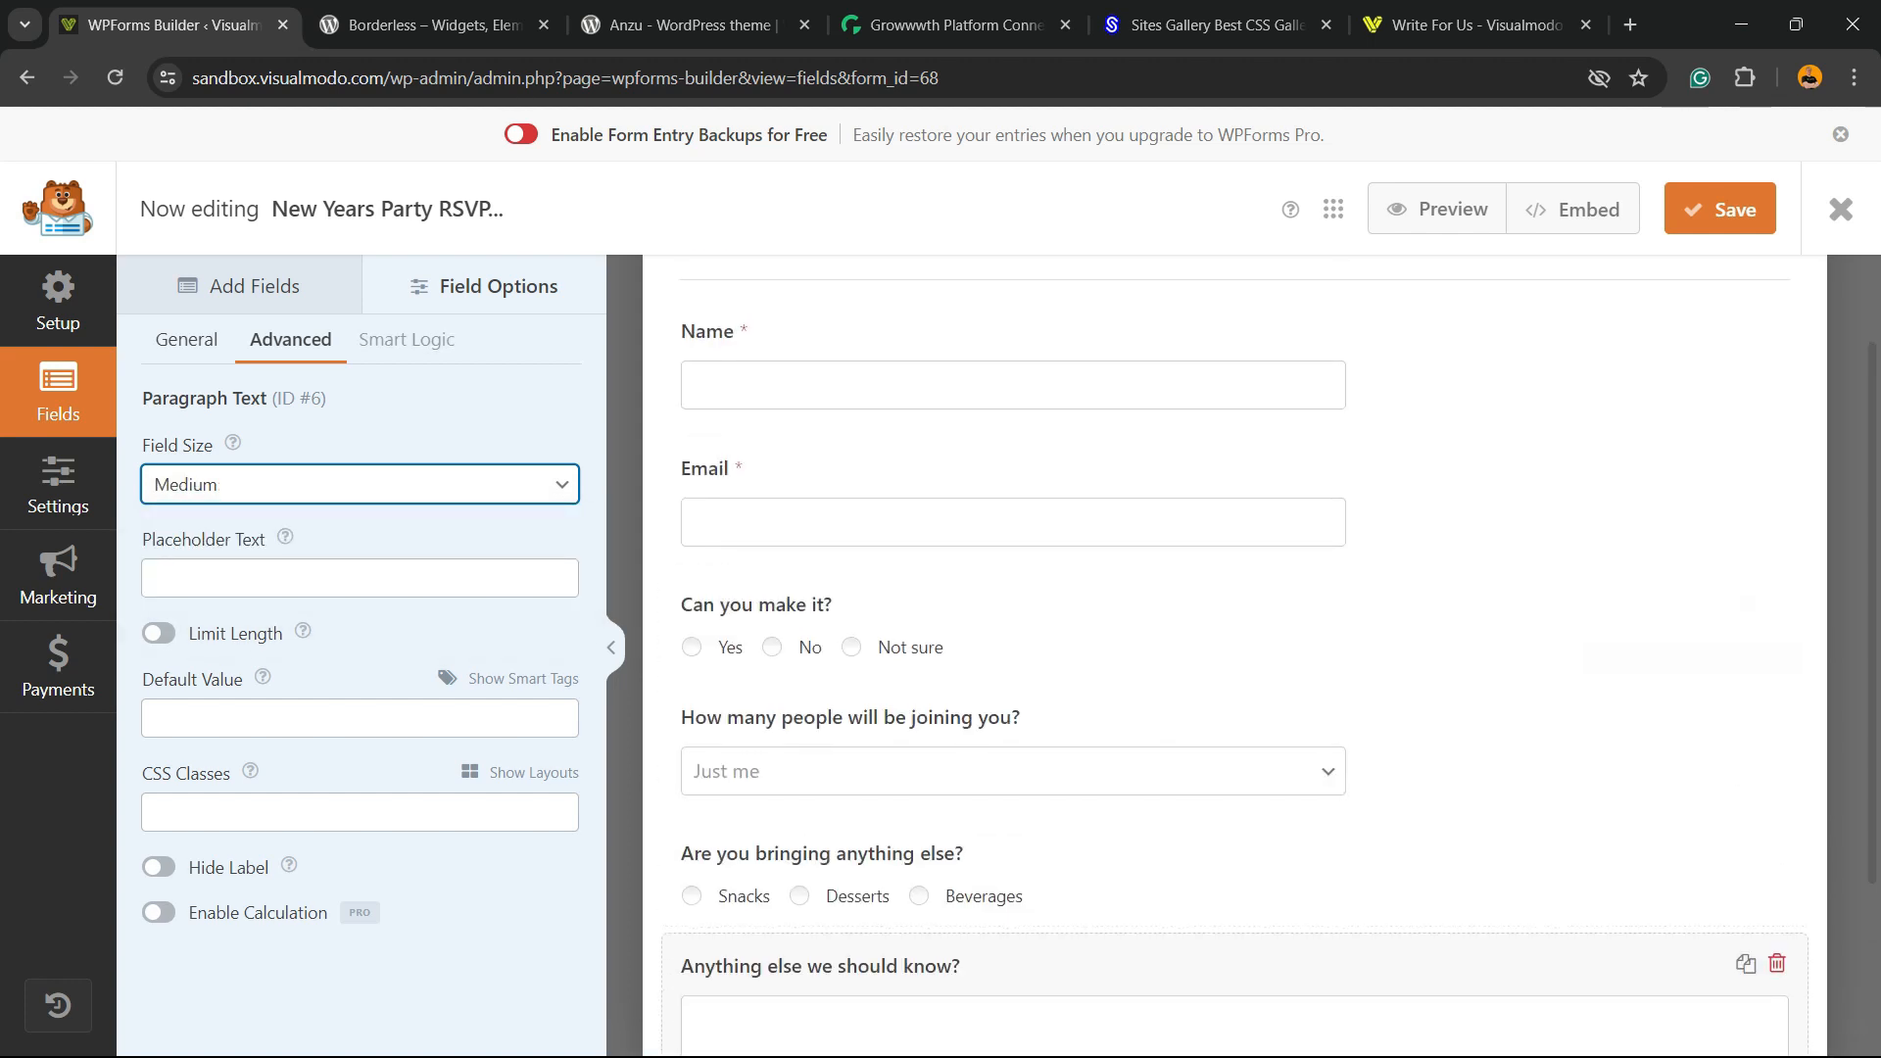
pyautogui.scroll(2, 1745, 602)
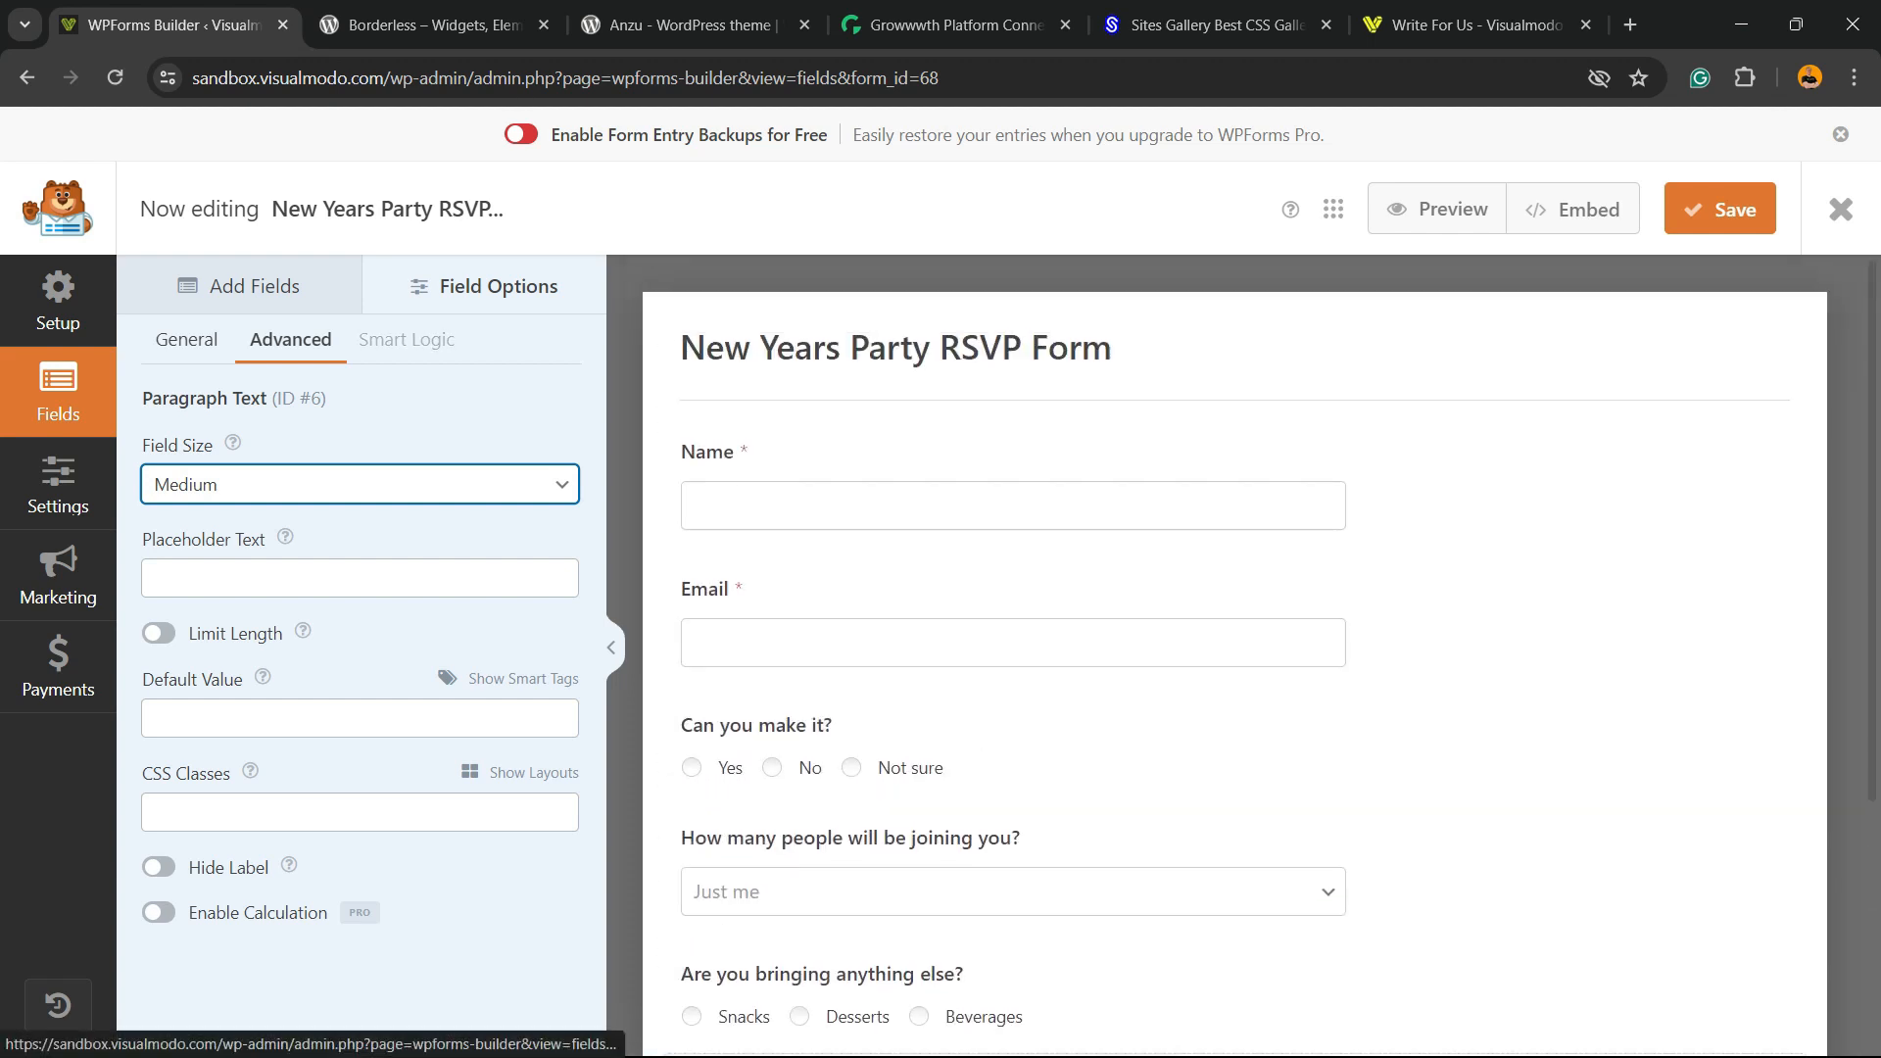
pyautogui.press('ctrl')
pyautogui.press('ctrl')
pyautogui.click(220, 293)
pyautogui.scroll(-3, 463, 483)
pyautogui.scroll(3, 462, 555)
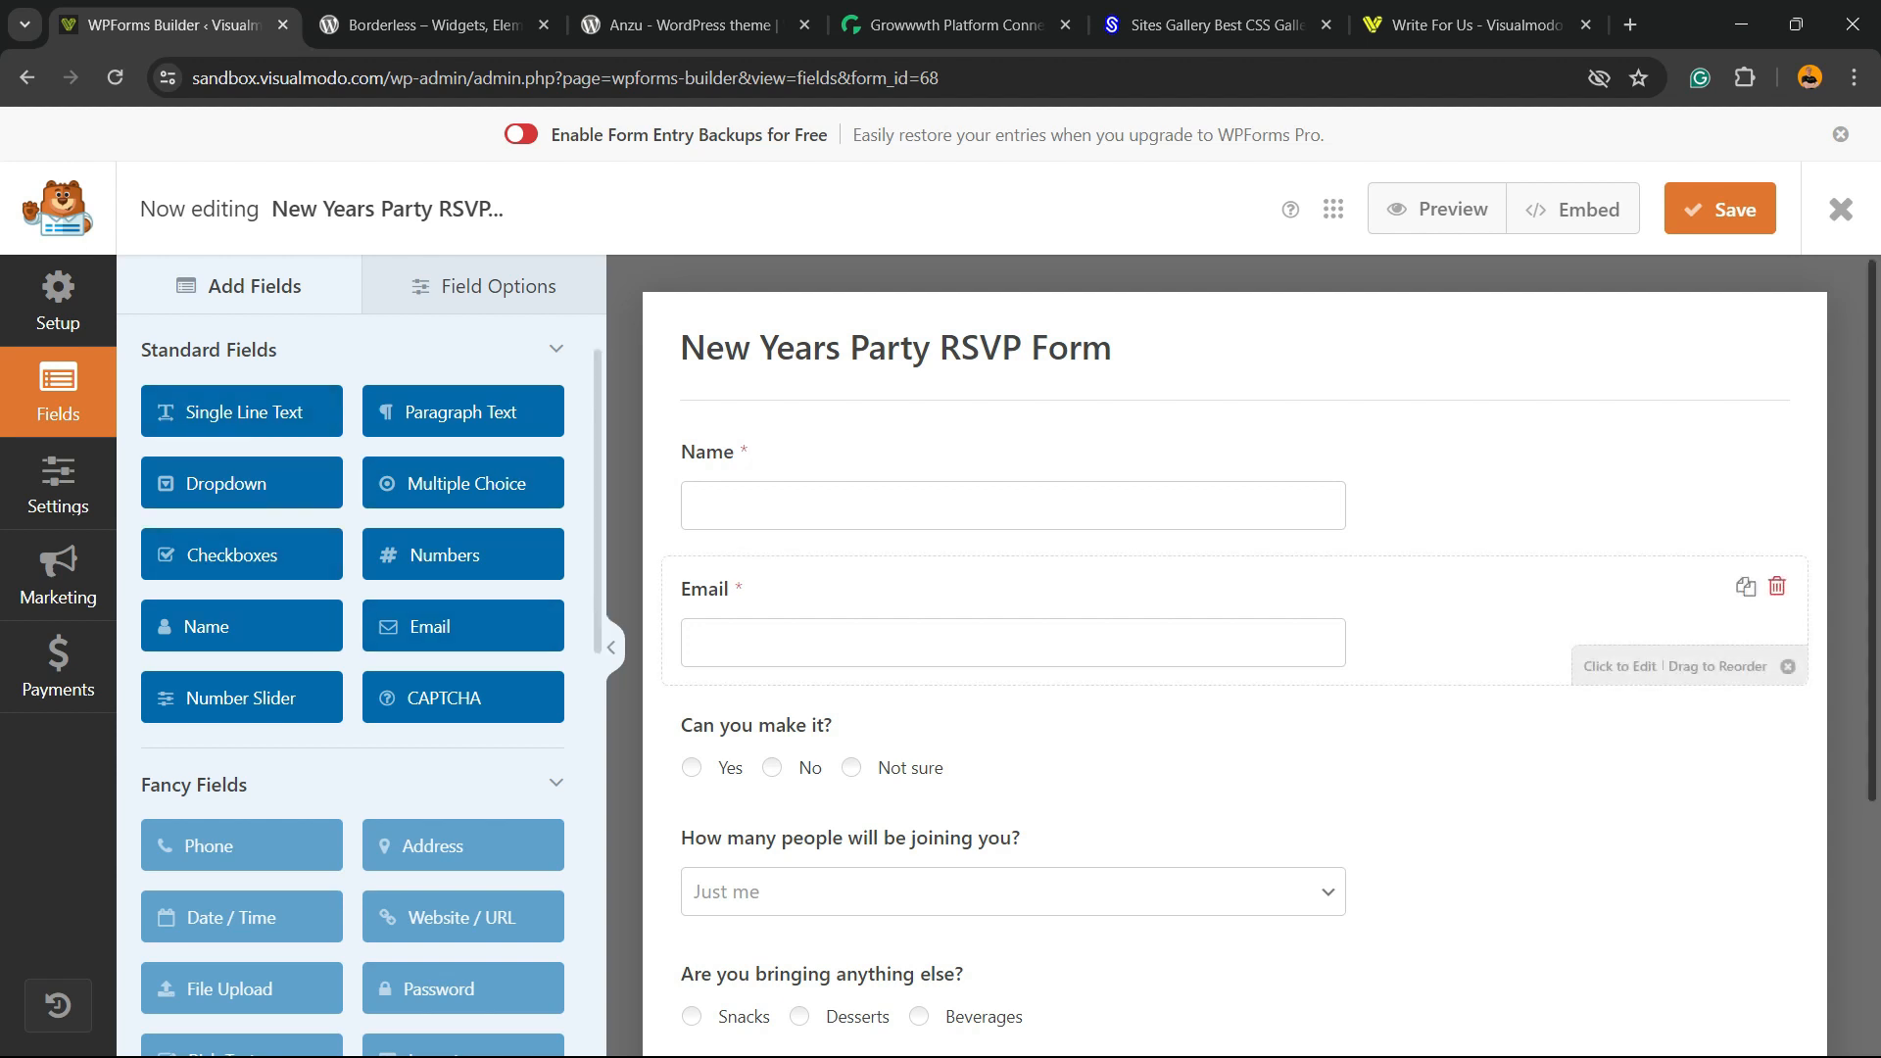
pyautogui.scroll(-3, 1234, 685)
pyautogui.scroll(2, 1234, 685)
pyautogui.scroll(1, 1234, 685)
pyautogui.scroll(-4, 1235, 686)
pyautogui.scroll(4, 1234, 686)
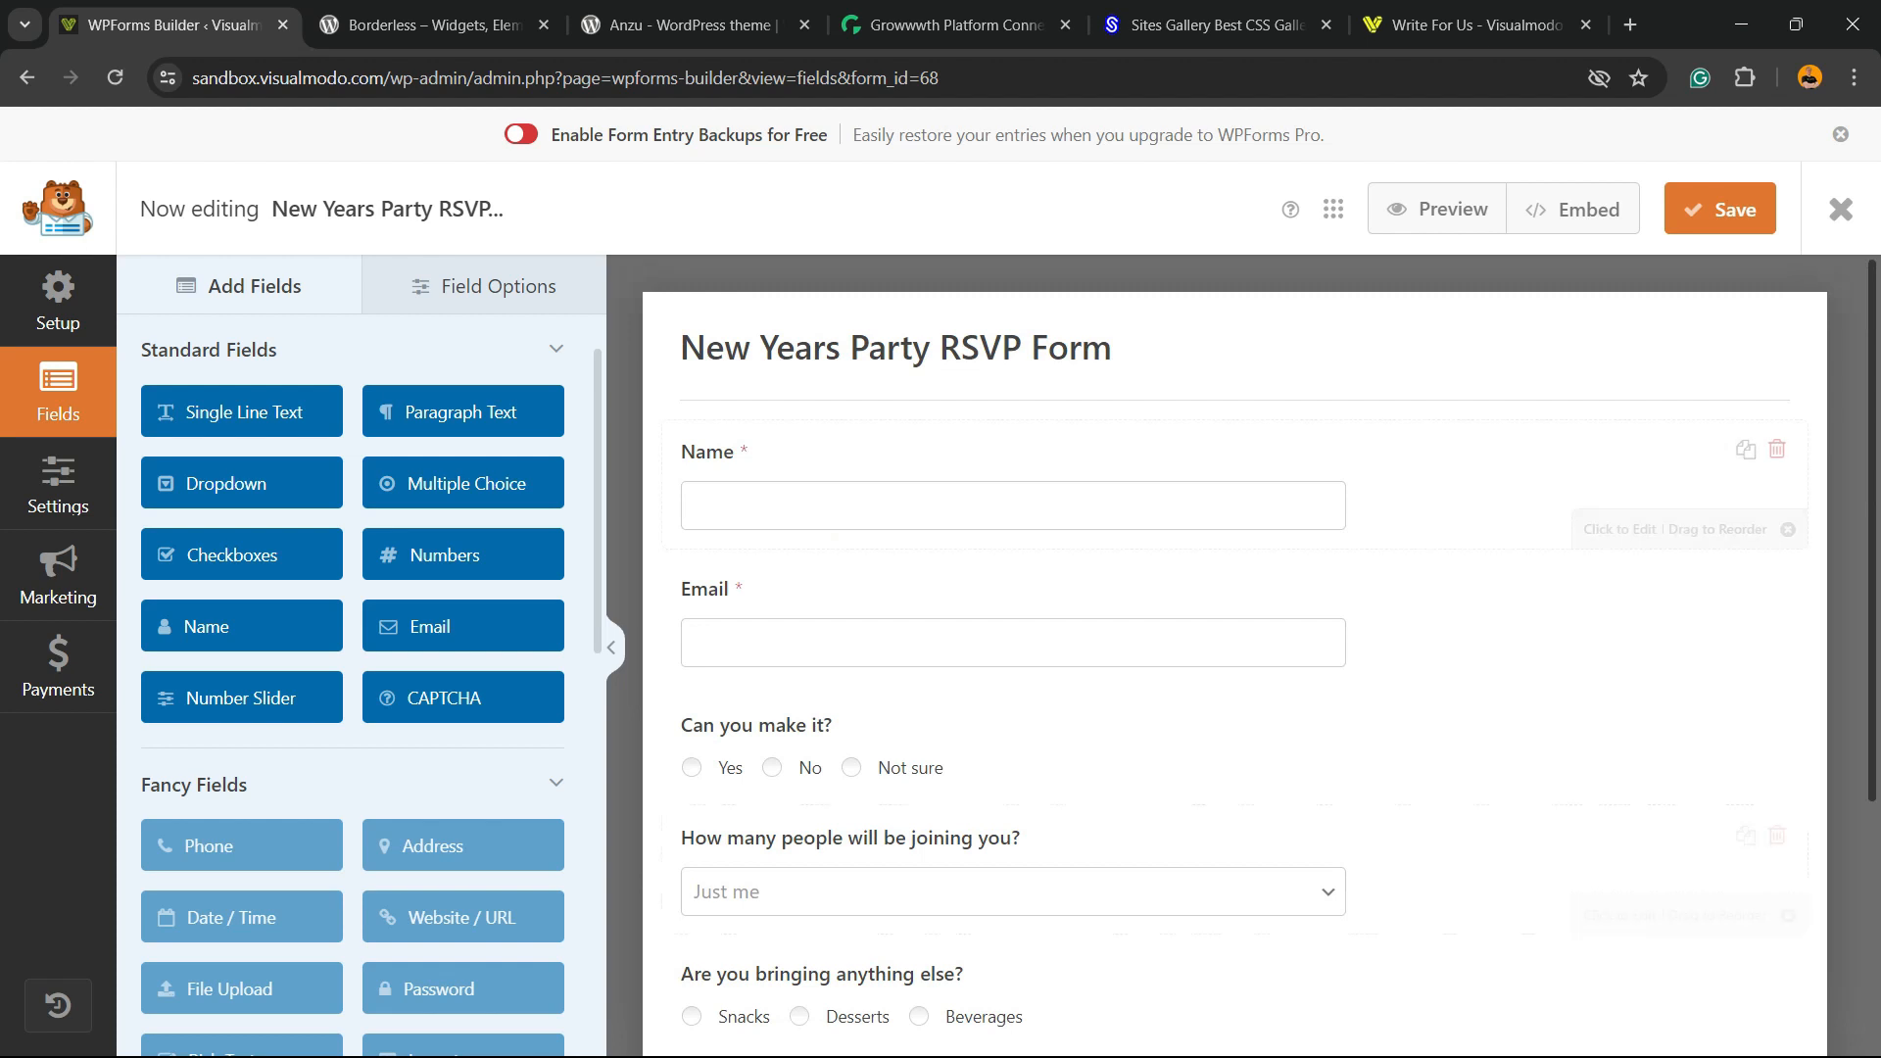
# - Save the form and embed it in a new page named "Contact Choice 1"
pyautogui.click(1724, 209)
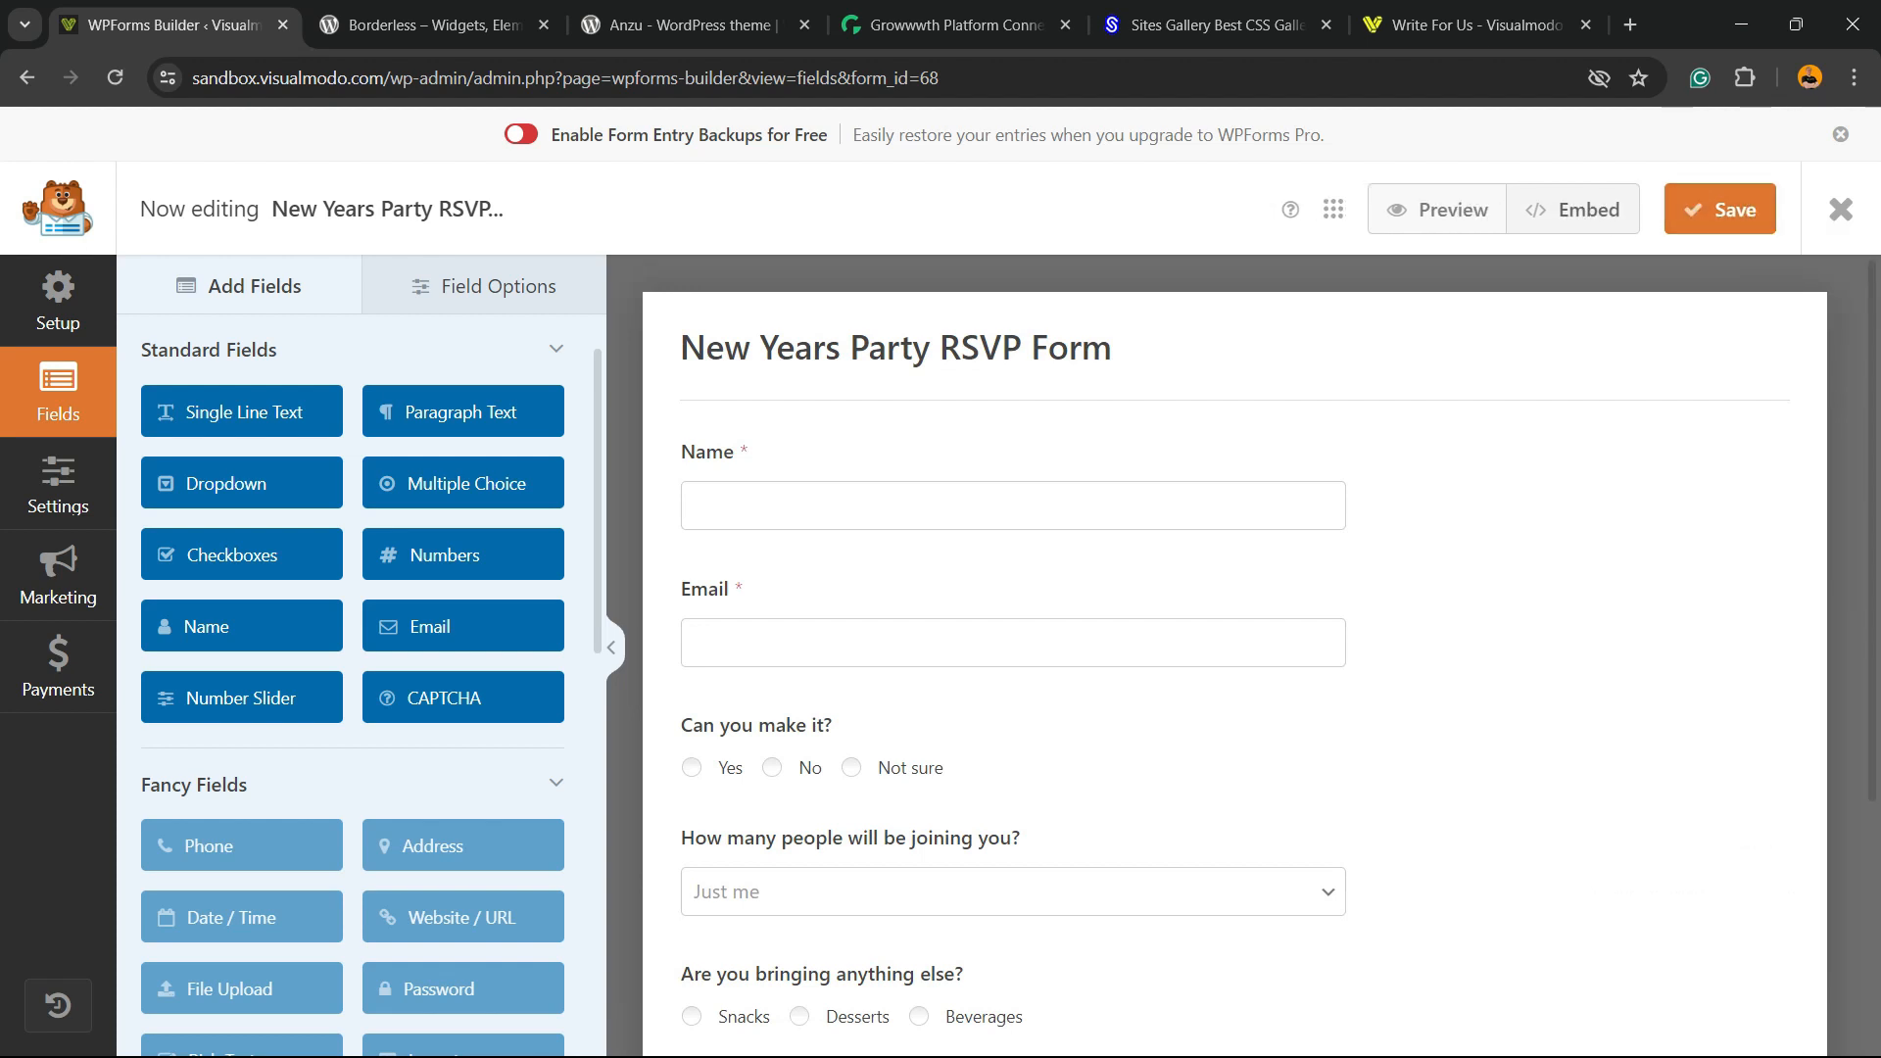
pyautogui.click(1572, 209)
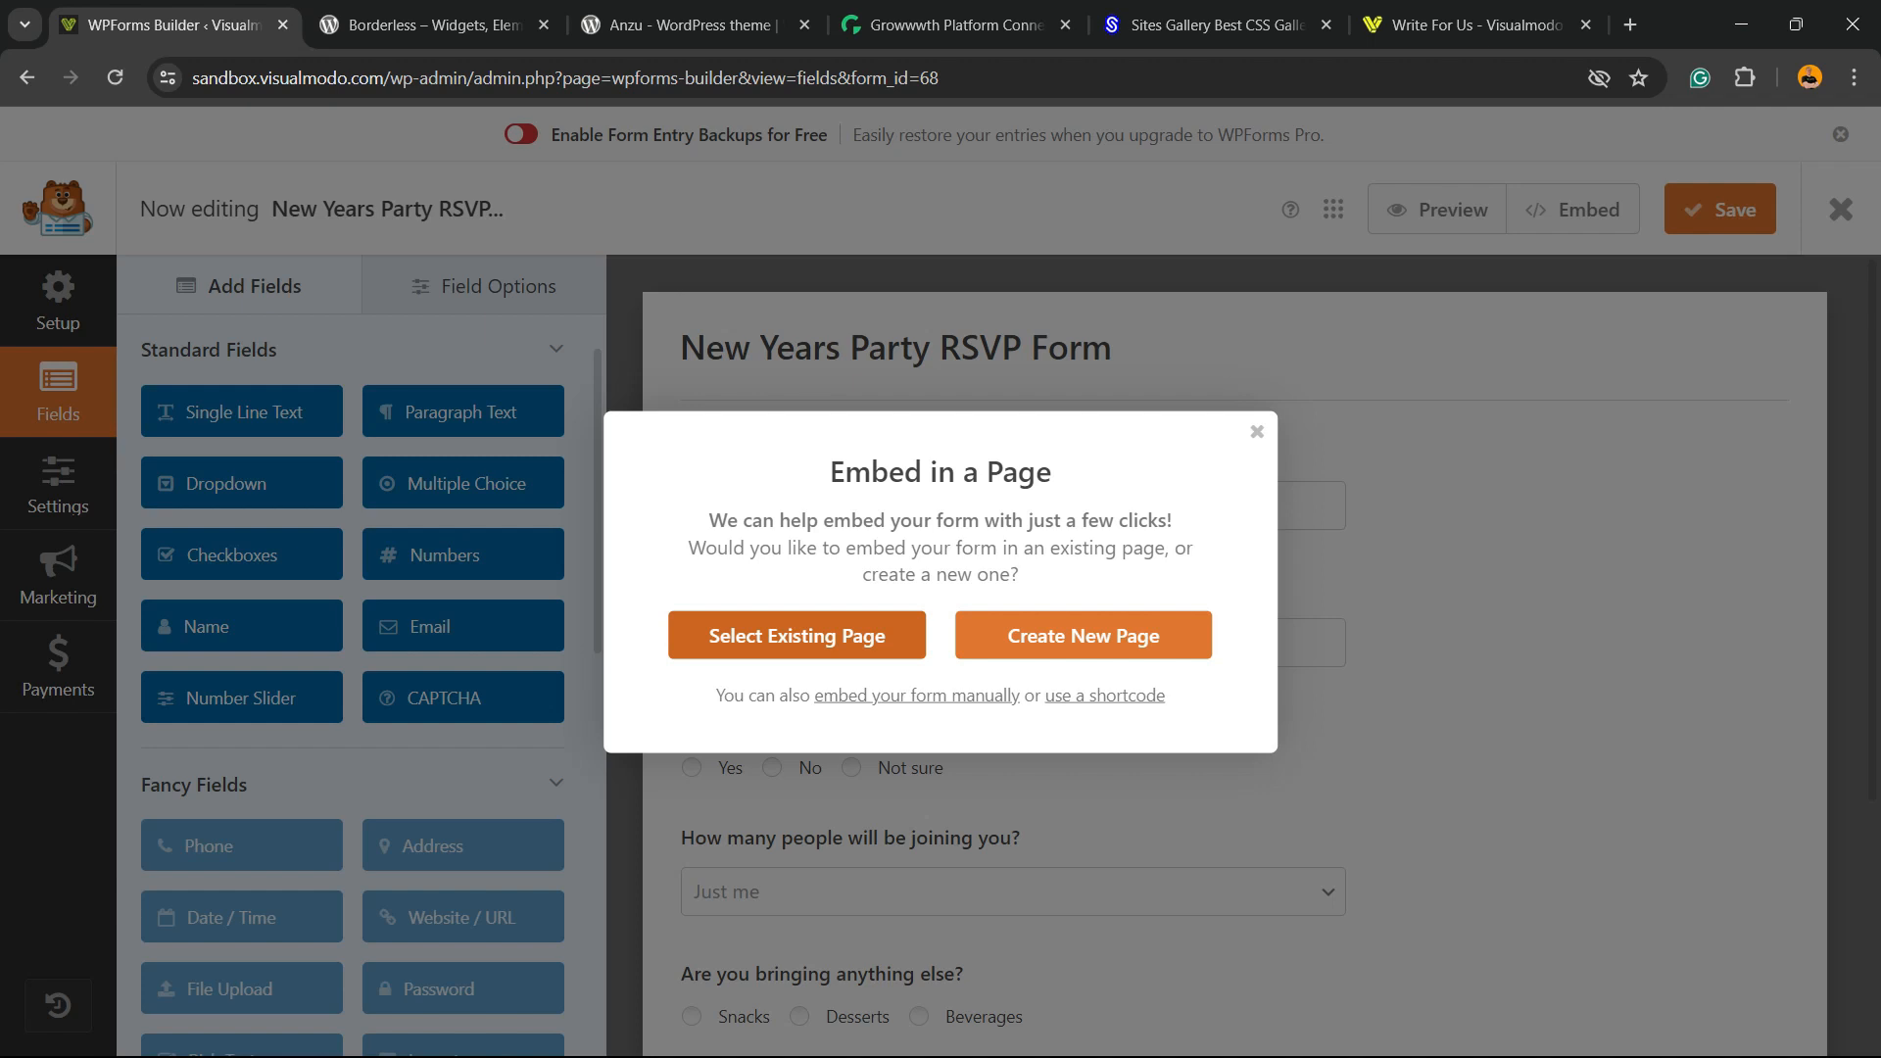
pyautogui.click(1083, 635)
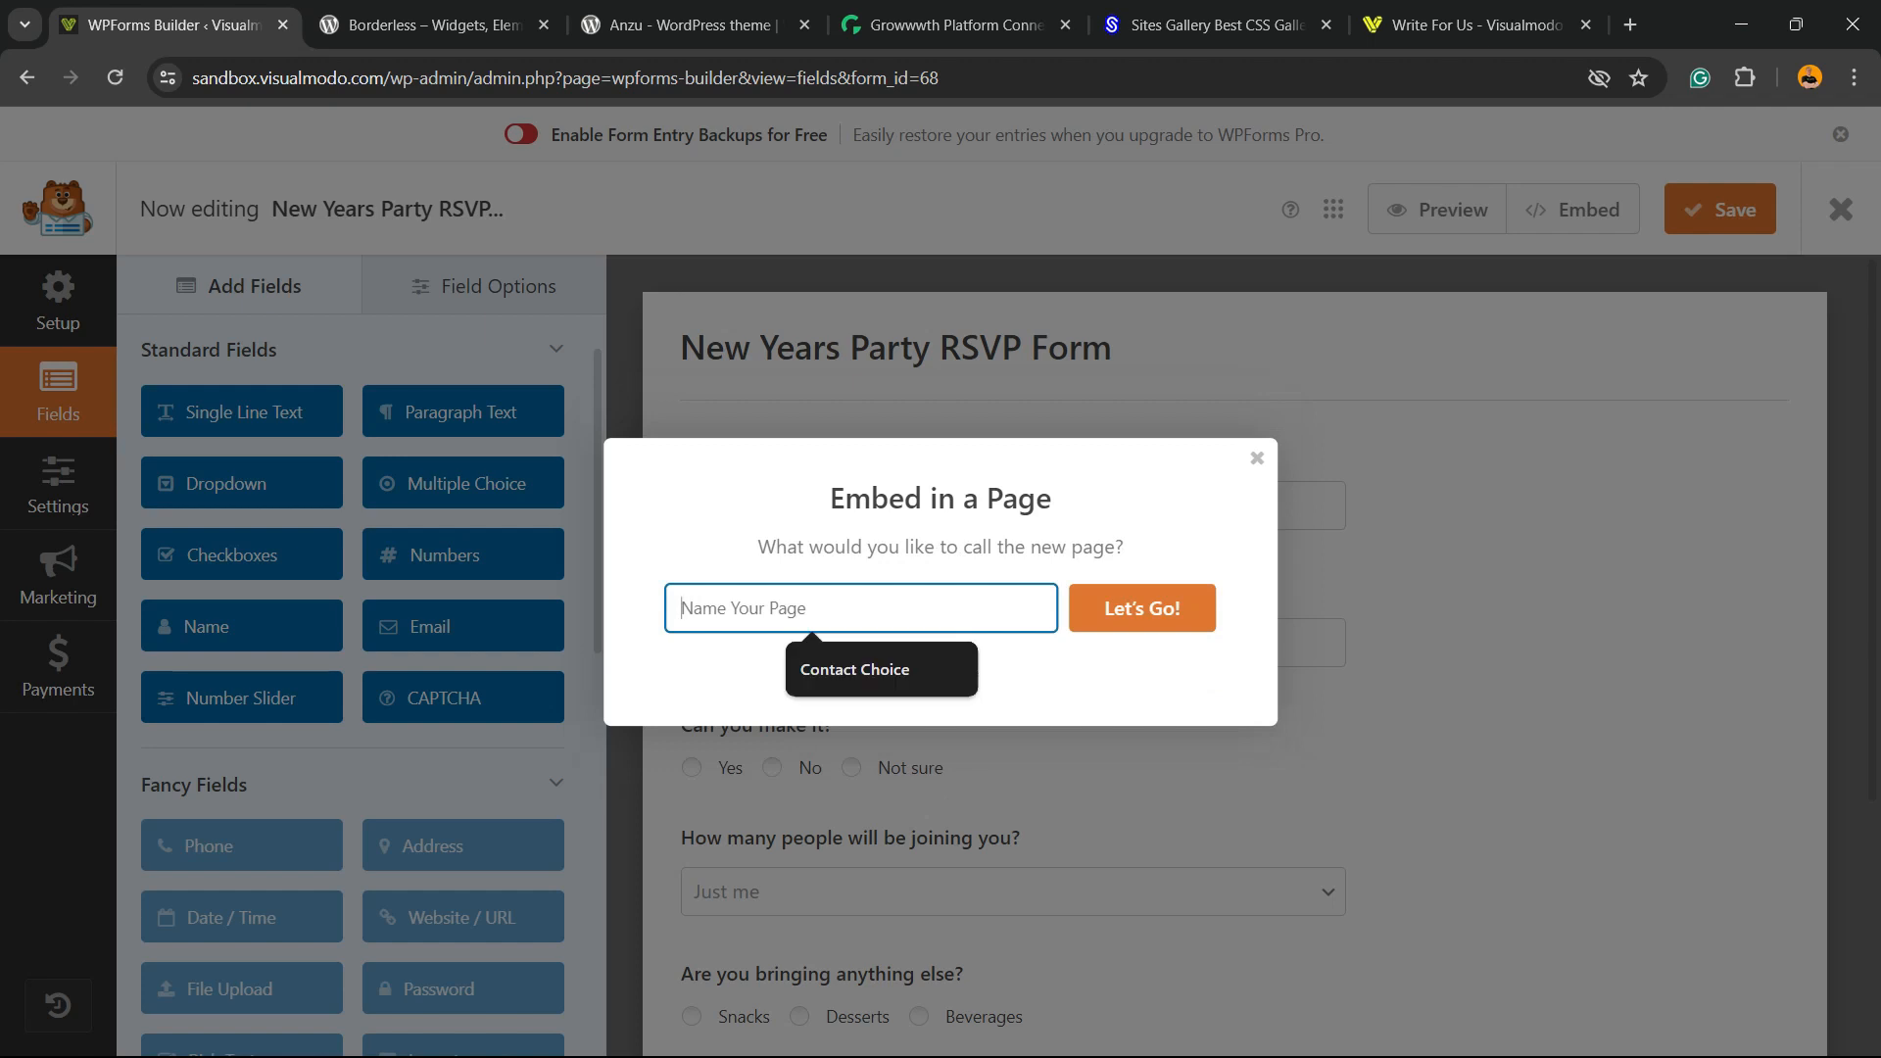
pyautogui.press('Down')
pyautogui.press('Return')
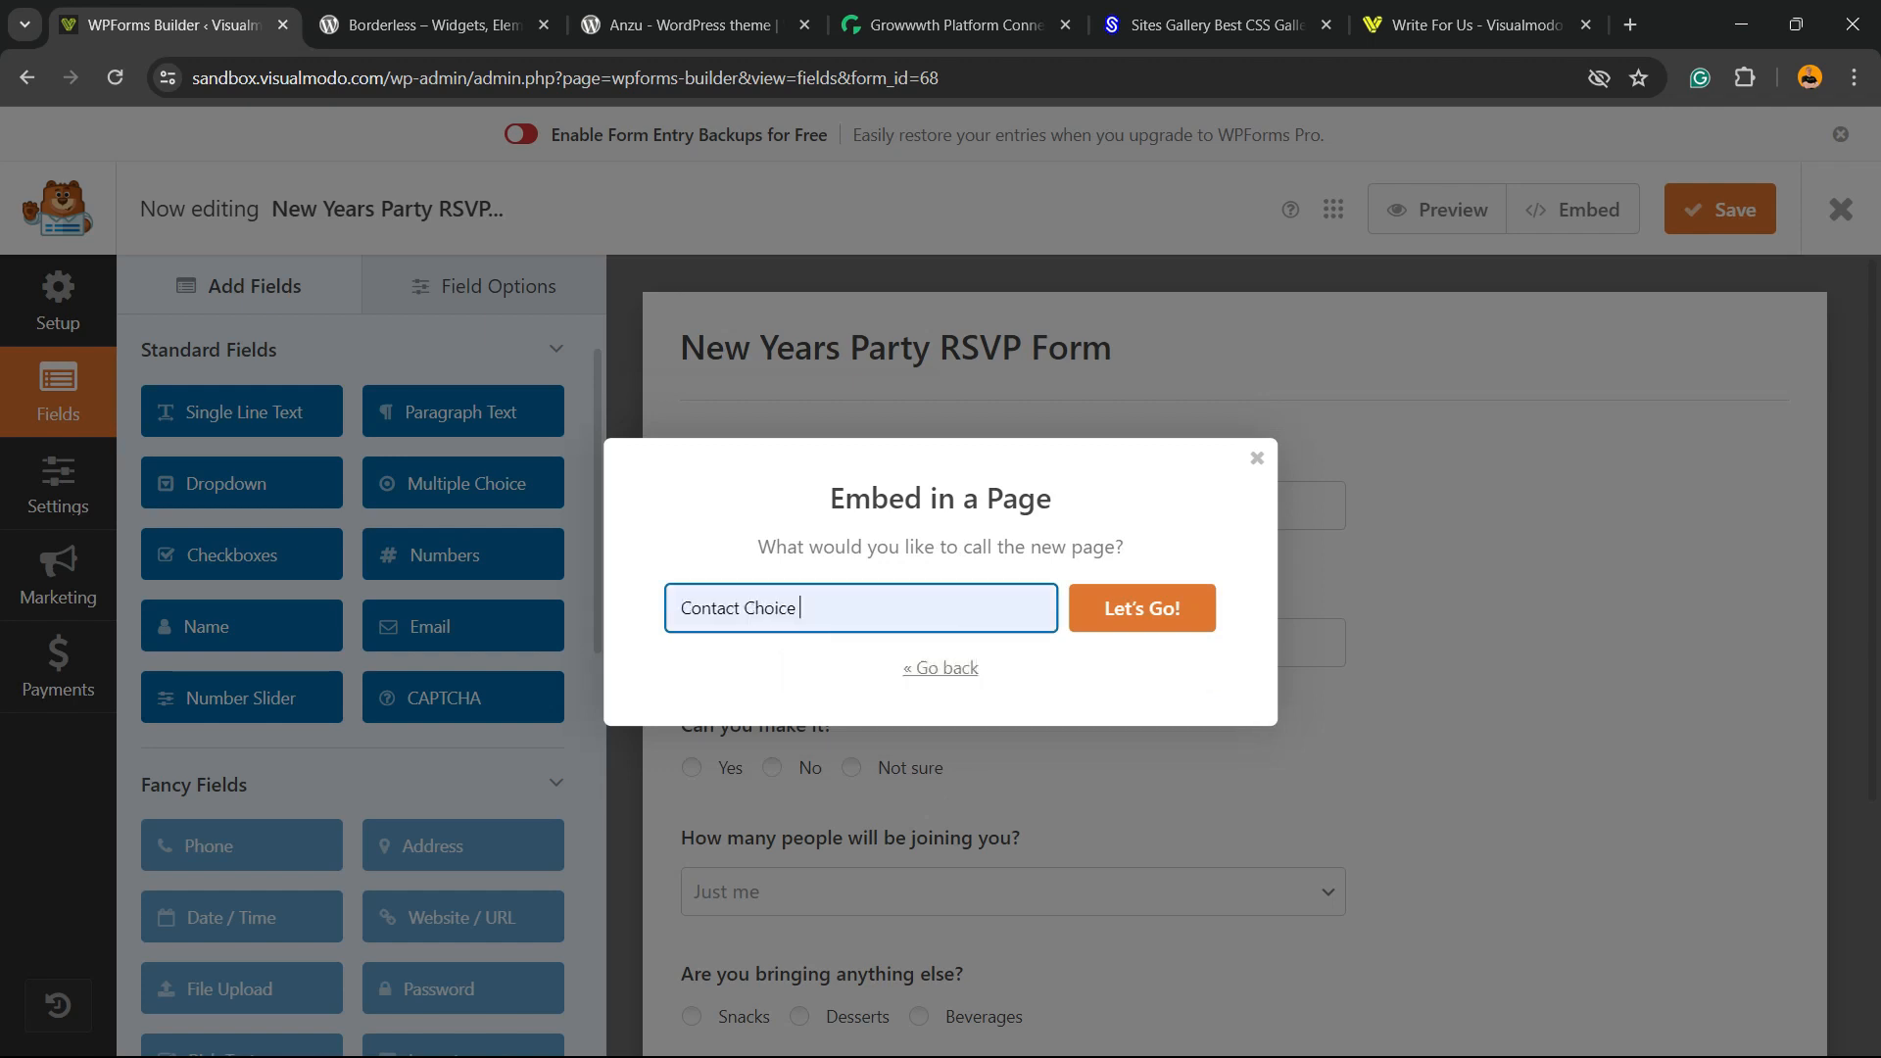
pyautogui.write('1')
pyautogui.press('Return')
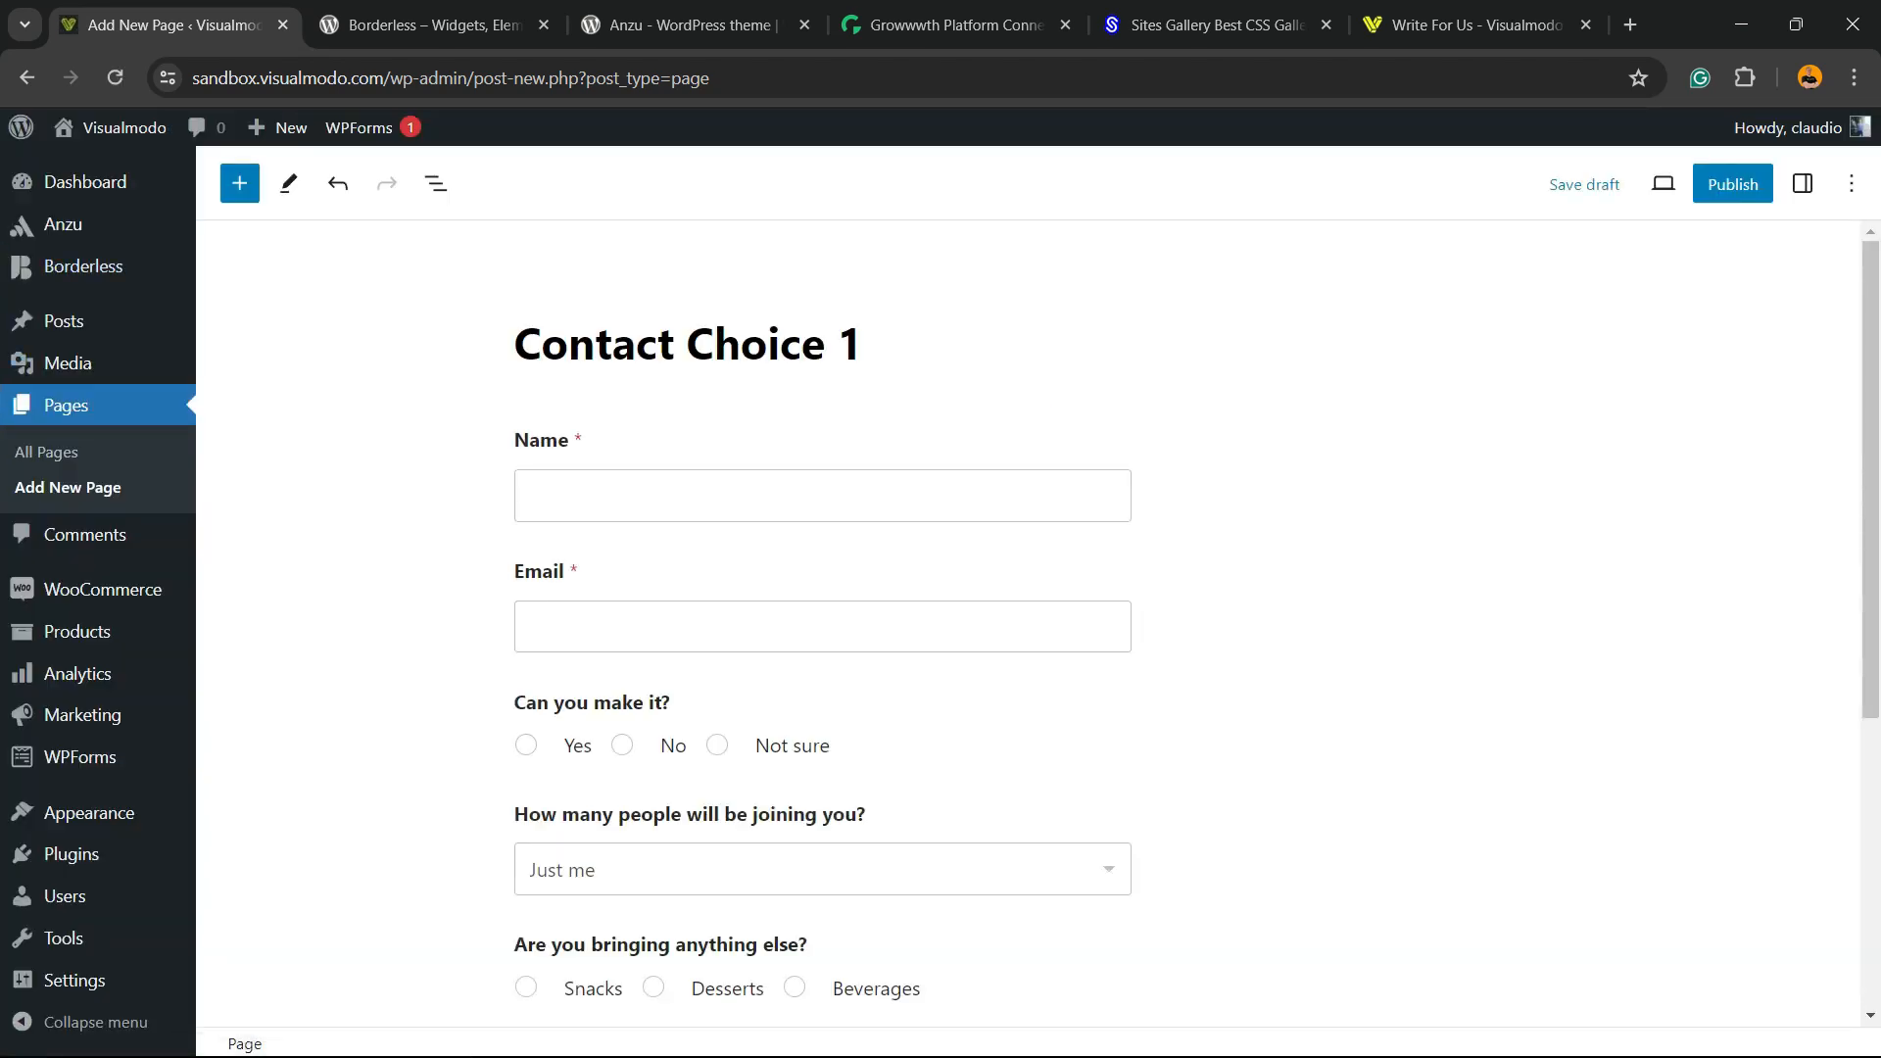
# - Check the embedded RSVP form on the "Contact Choice 1" page and publish the page
pyautogui.scroll(-5, 1038, 627)
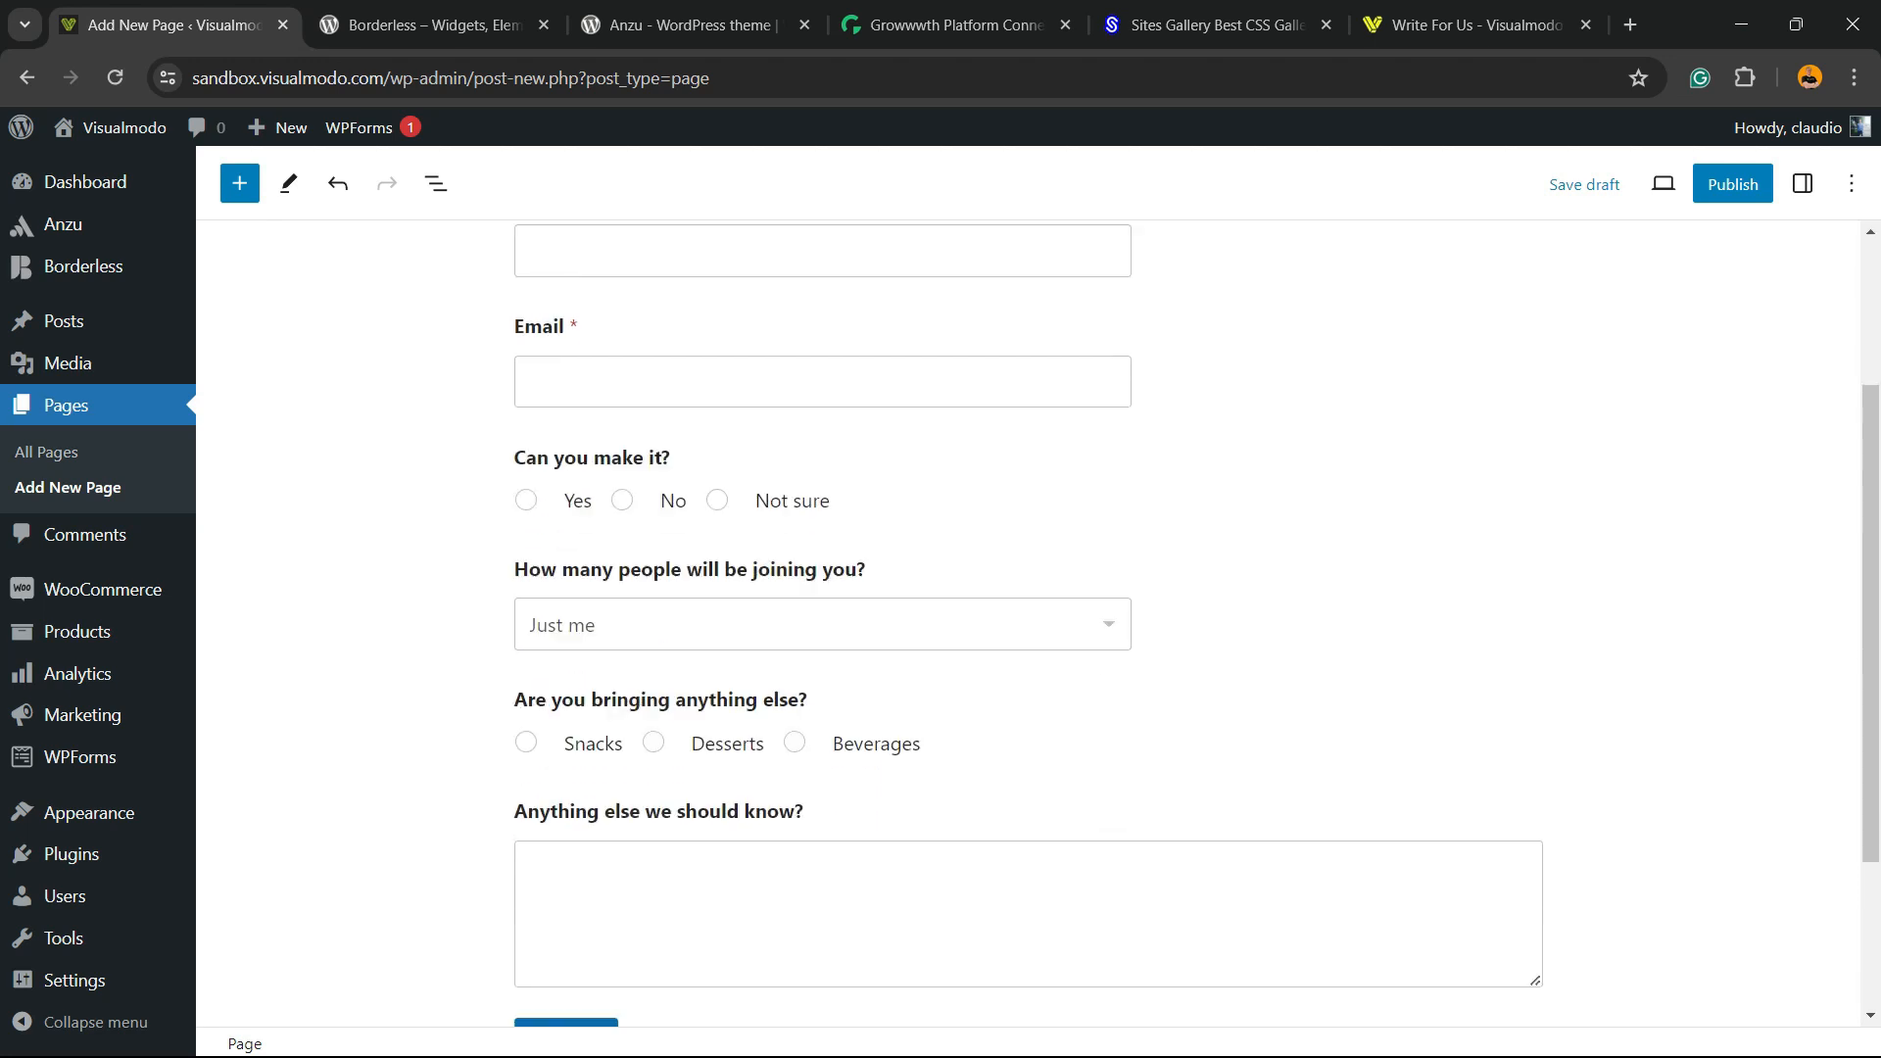
pyautogui.scroll(5, 1039, 627)
pyautogui.scroll(-5, 1038, 626)
pyautogui.scroll(5, 1039, 627)
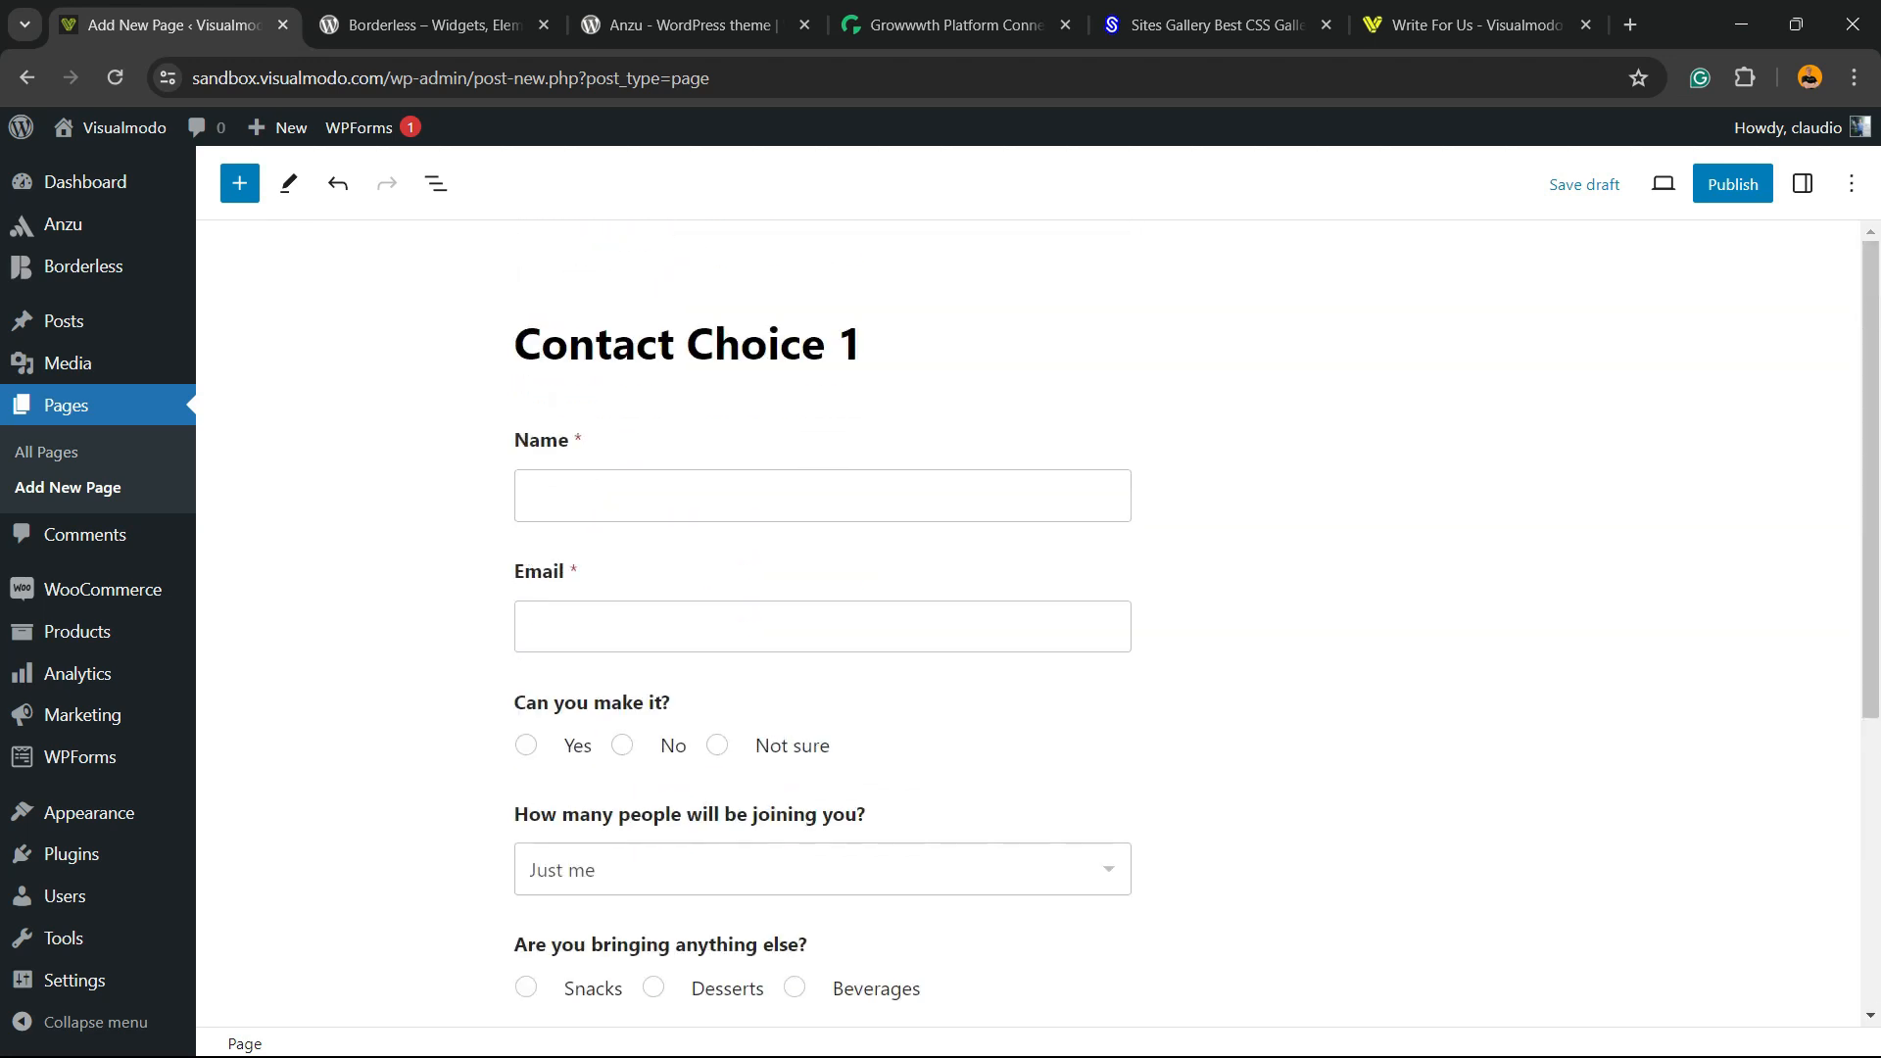
pyautogui.click(1733, 184)
pyautogui.click(1625, 184)
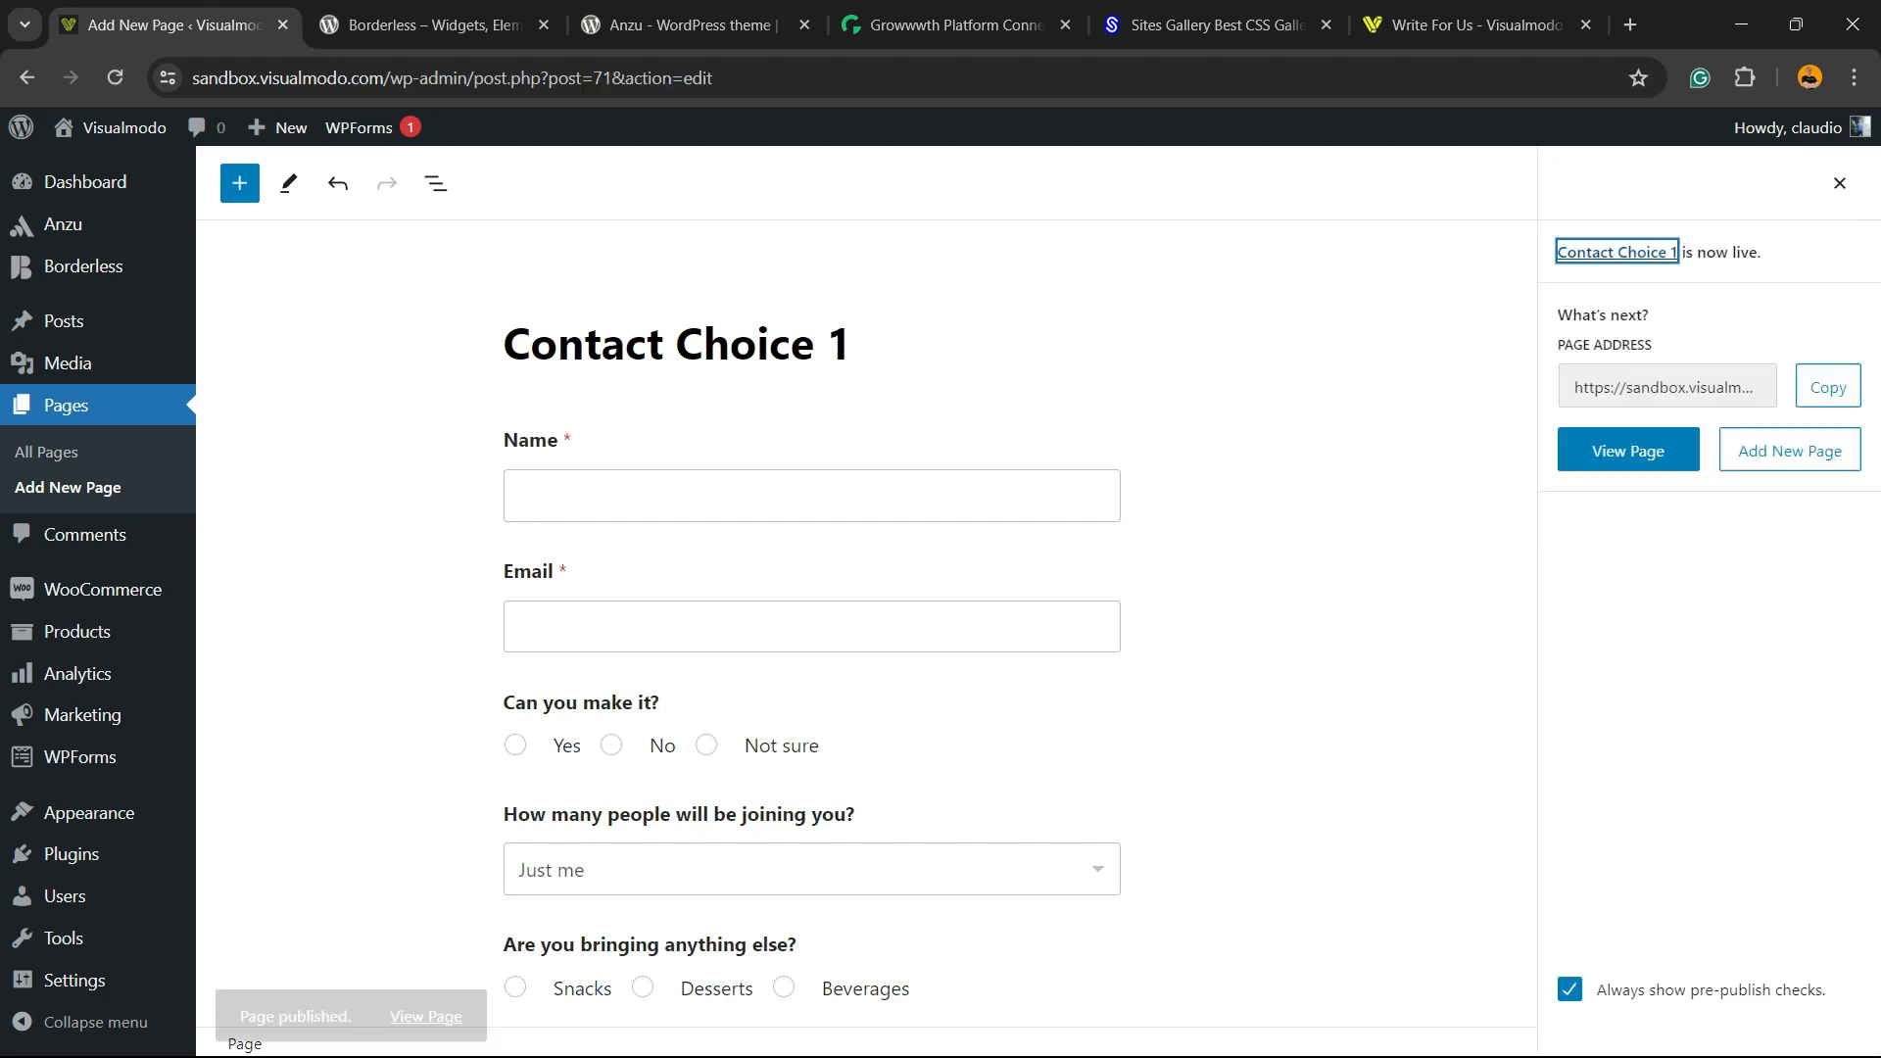
# - Look over the RSVP form's fields on the published "Contact Choice 1" page
pyautogui.scroll(-3, 1038, 627)
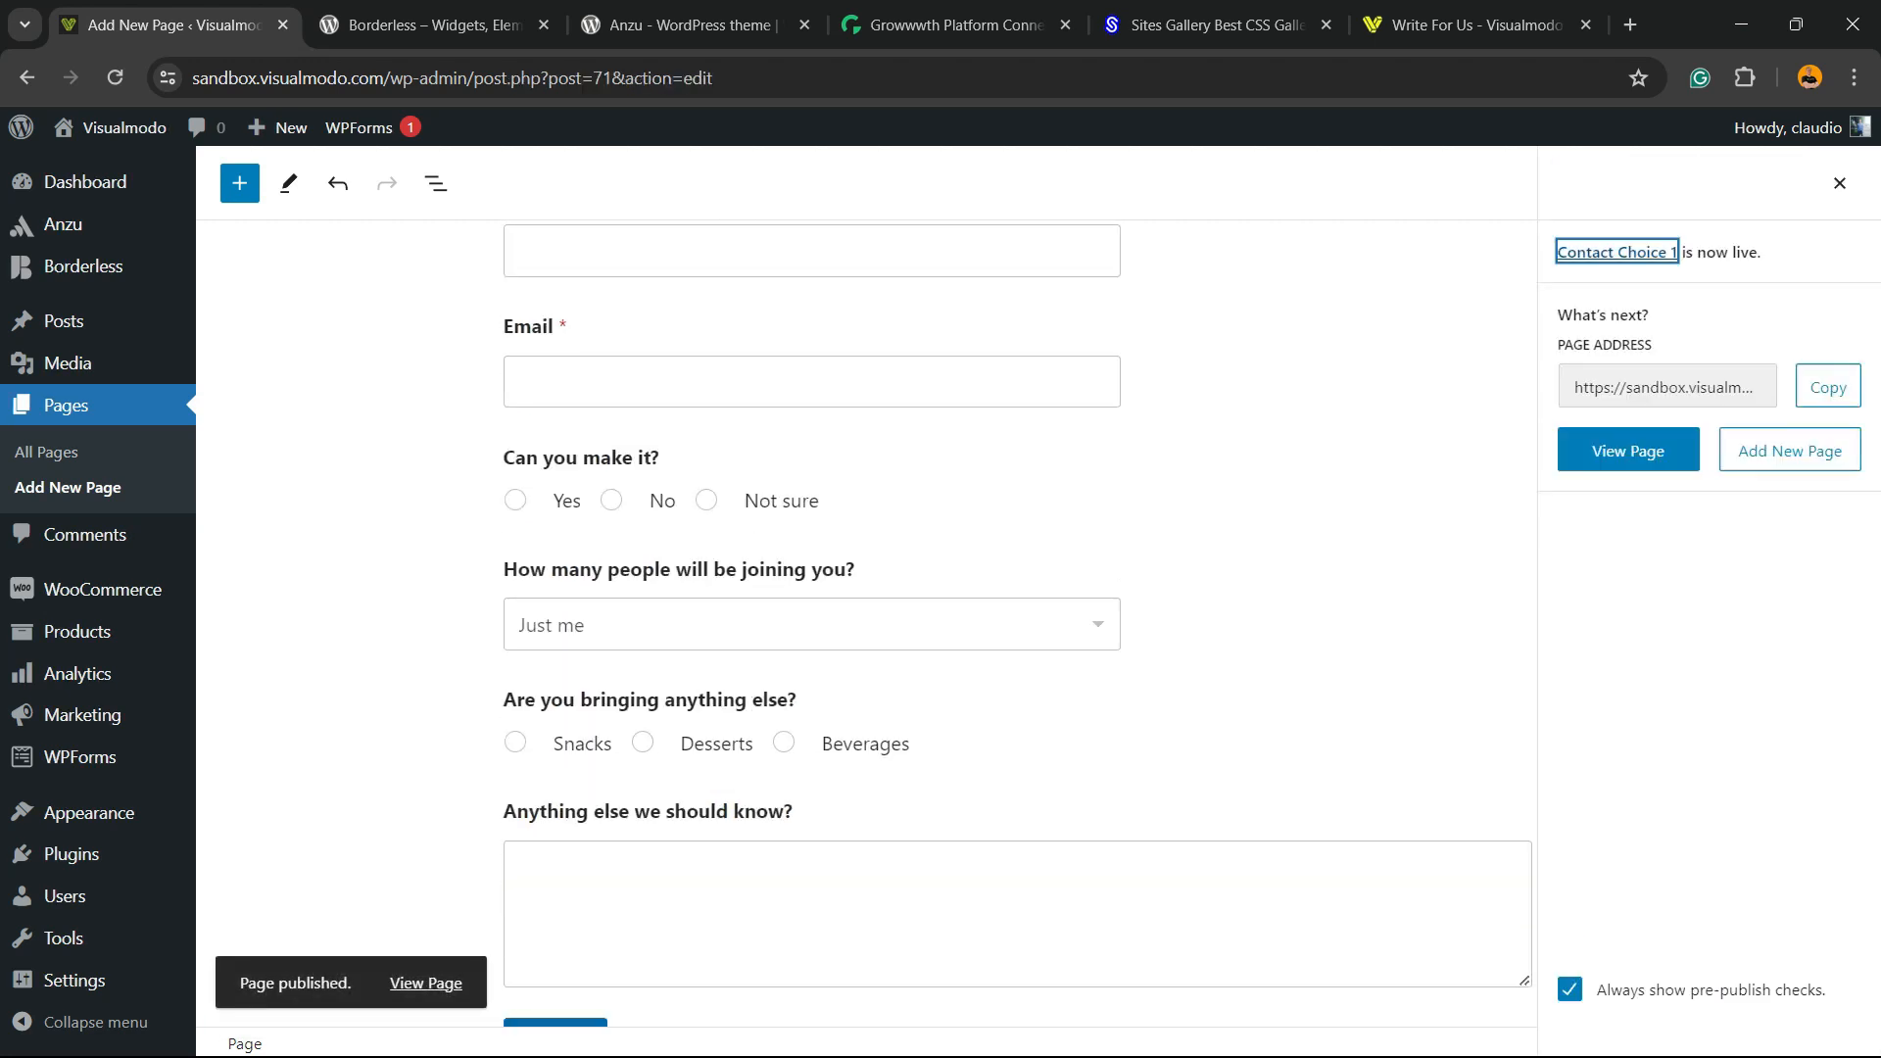
pyautogui.scroll(3, 862, 627)
pyautogui.scroll(-3, 862, 627)
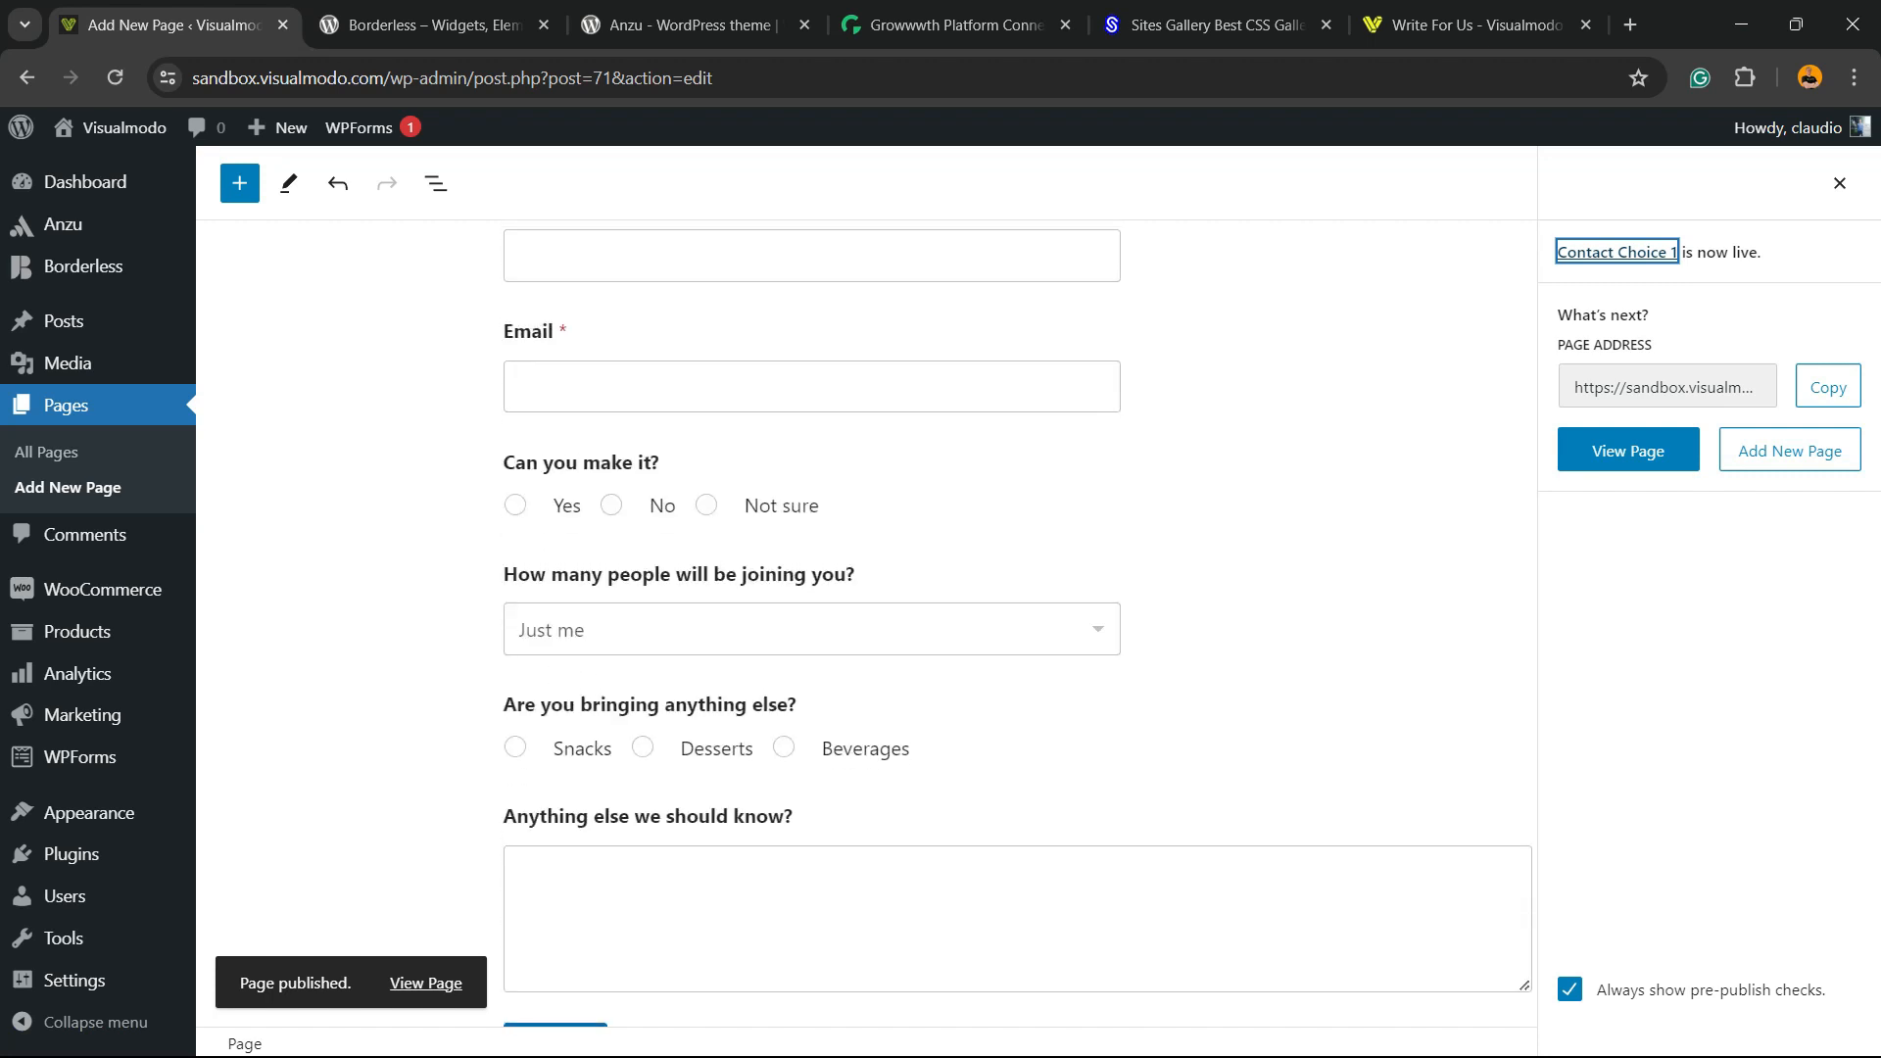
pyautogui.scroll(3, 862, 627)
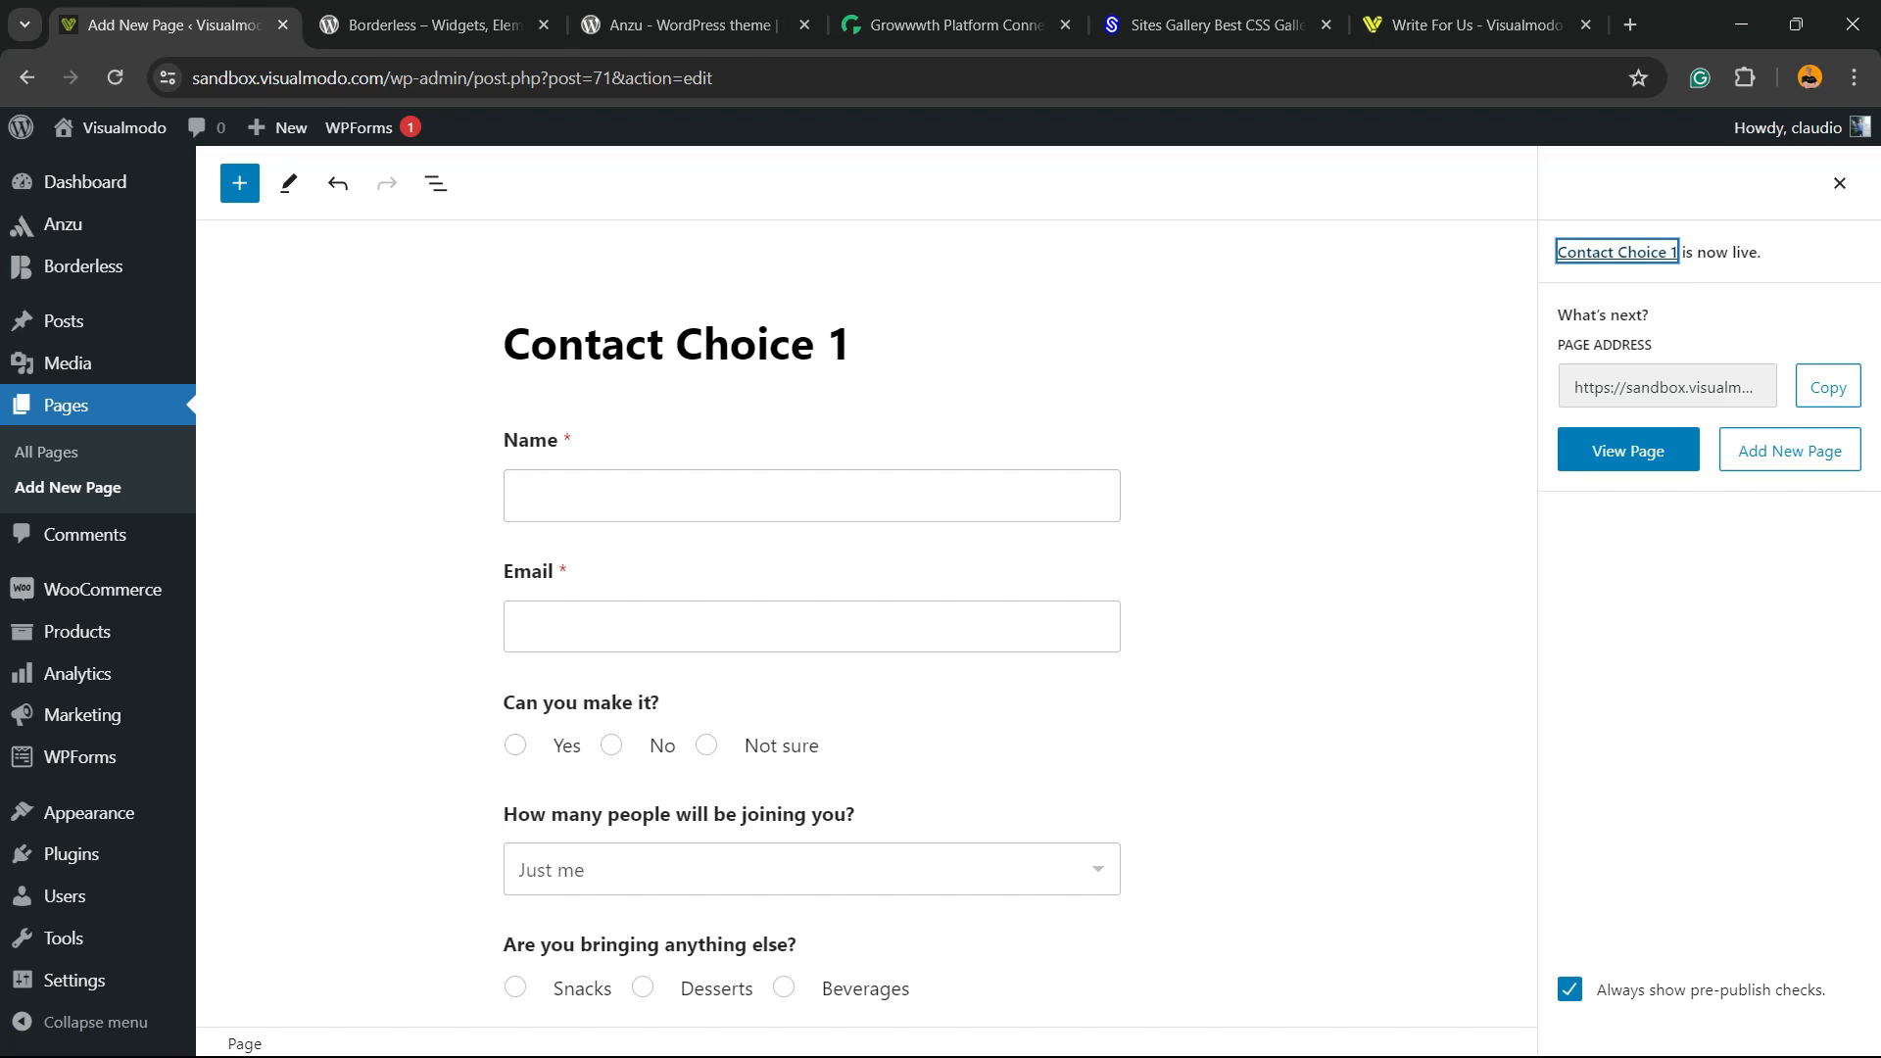
# - Switch to the Borderless plugin page on wordpress.org and examine the plugin's full title and banner
pyautogui.click(435, 26)
pyautogui.scroll(-2, 930, 588)
pyautogui.doubleClick(436, 705)
pyautogui.tripleClick(436, 704)
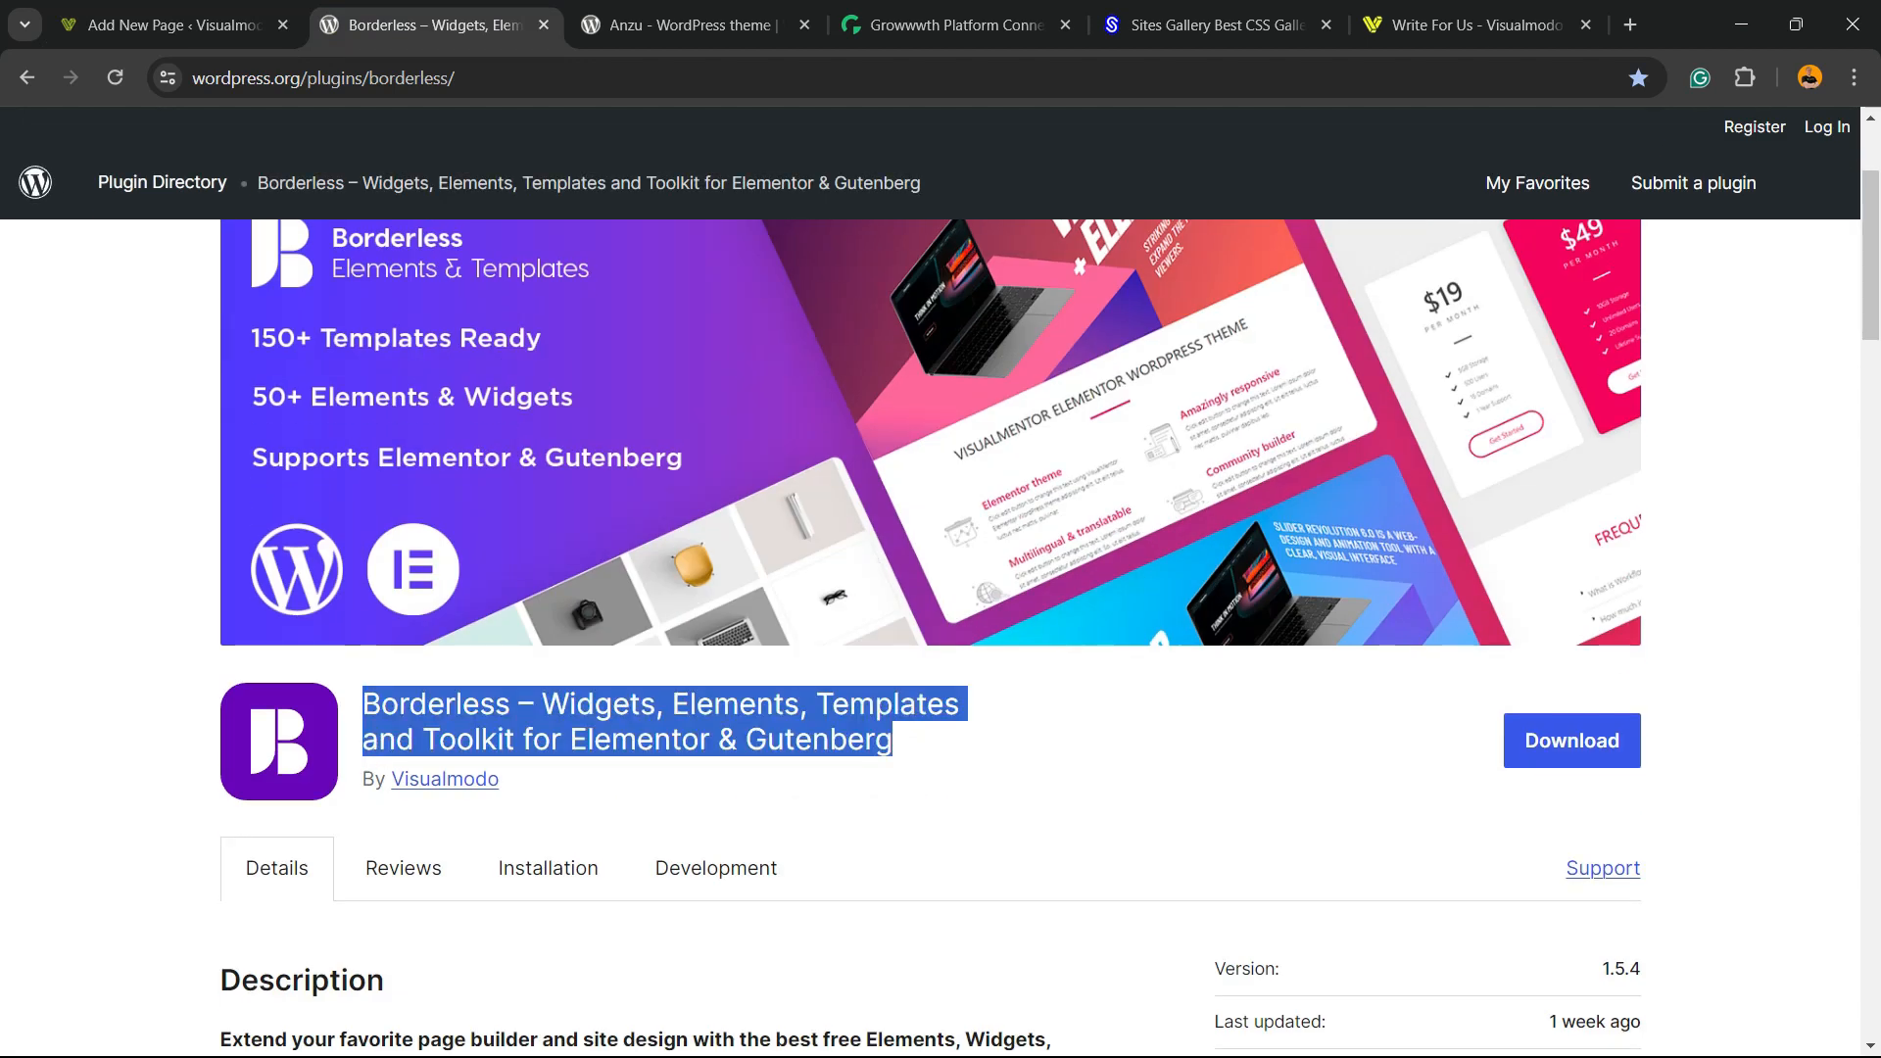
pyautogui.click(666, 722)
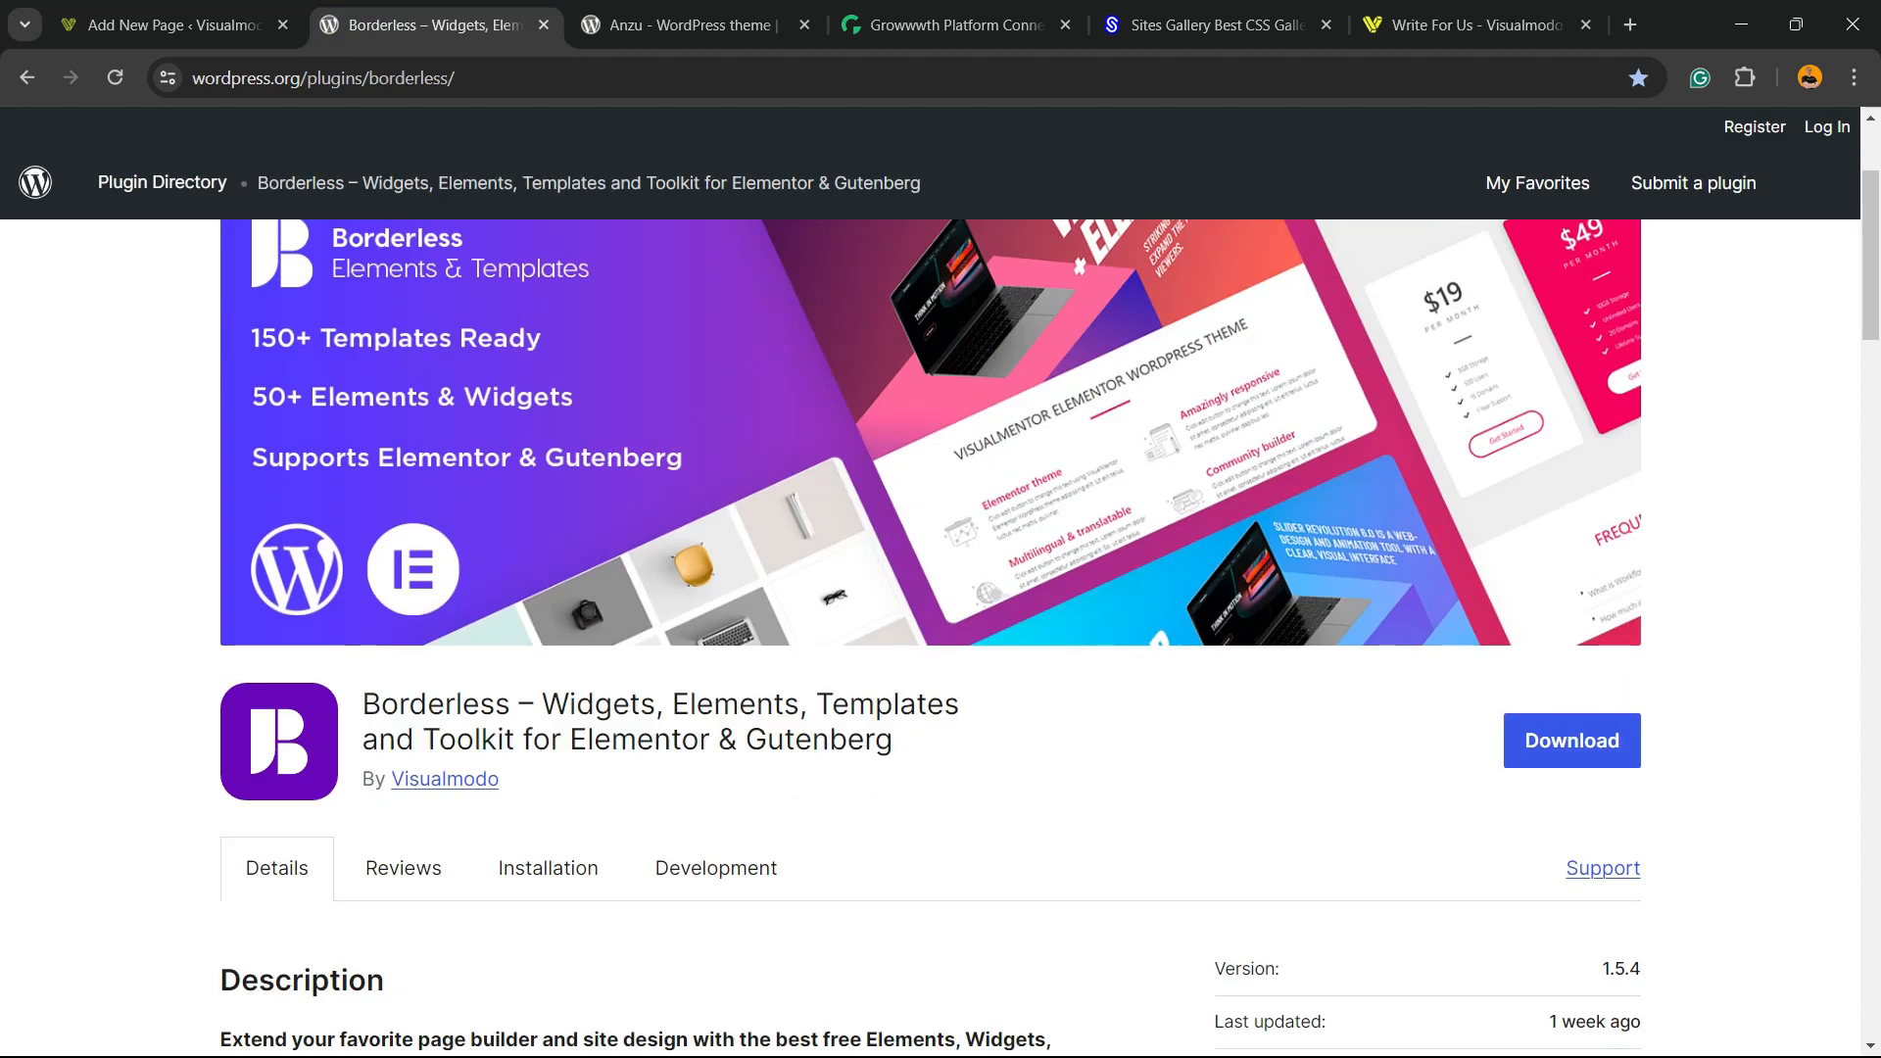
# - Switch to the Anzu theme page on wordpress.org and look over its preview, details and description
pyautogui.click(693, 25)
pyautogui.tripleClick(451, 537)
pyautogui.click(705, 538)
pyautogui.scroll(-6, 638, 471)
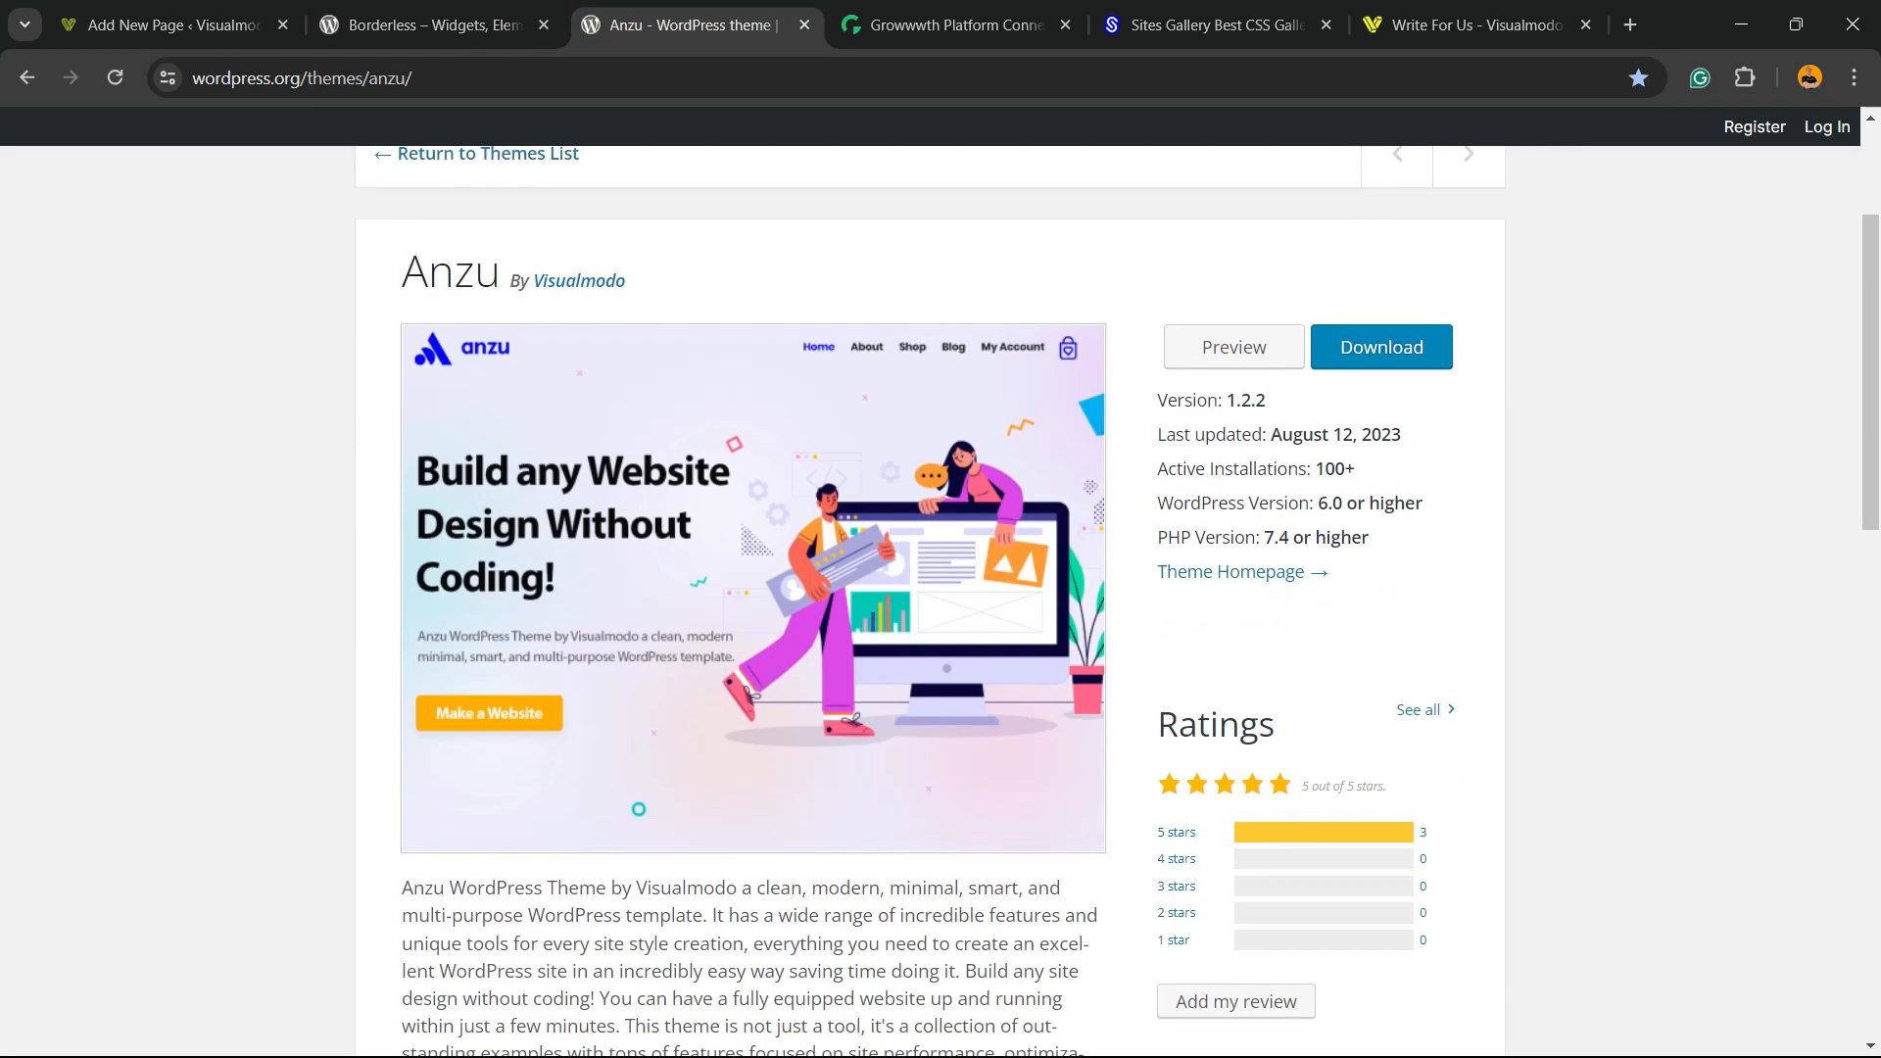
pyautogui.scroll(6, 637, 470)
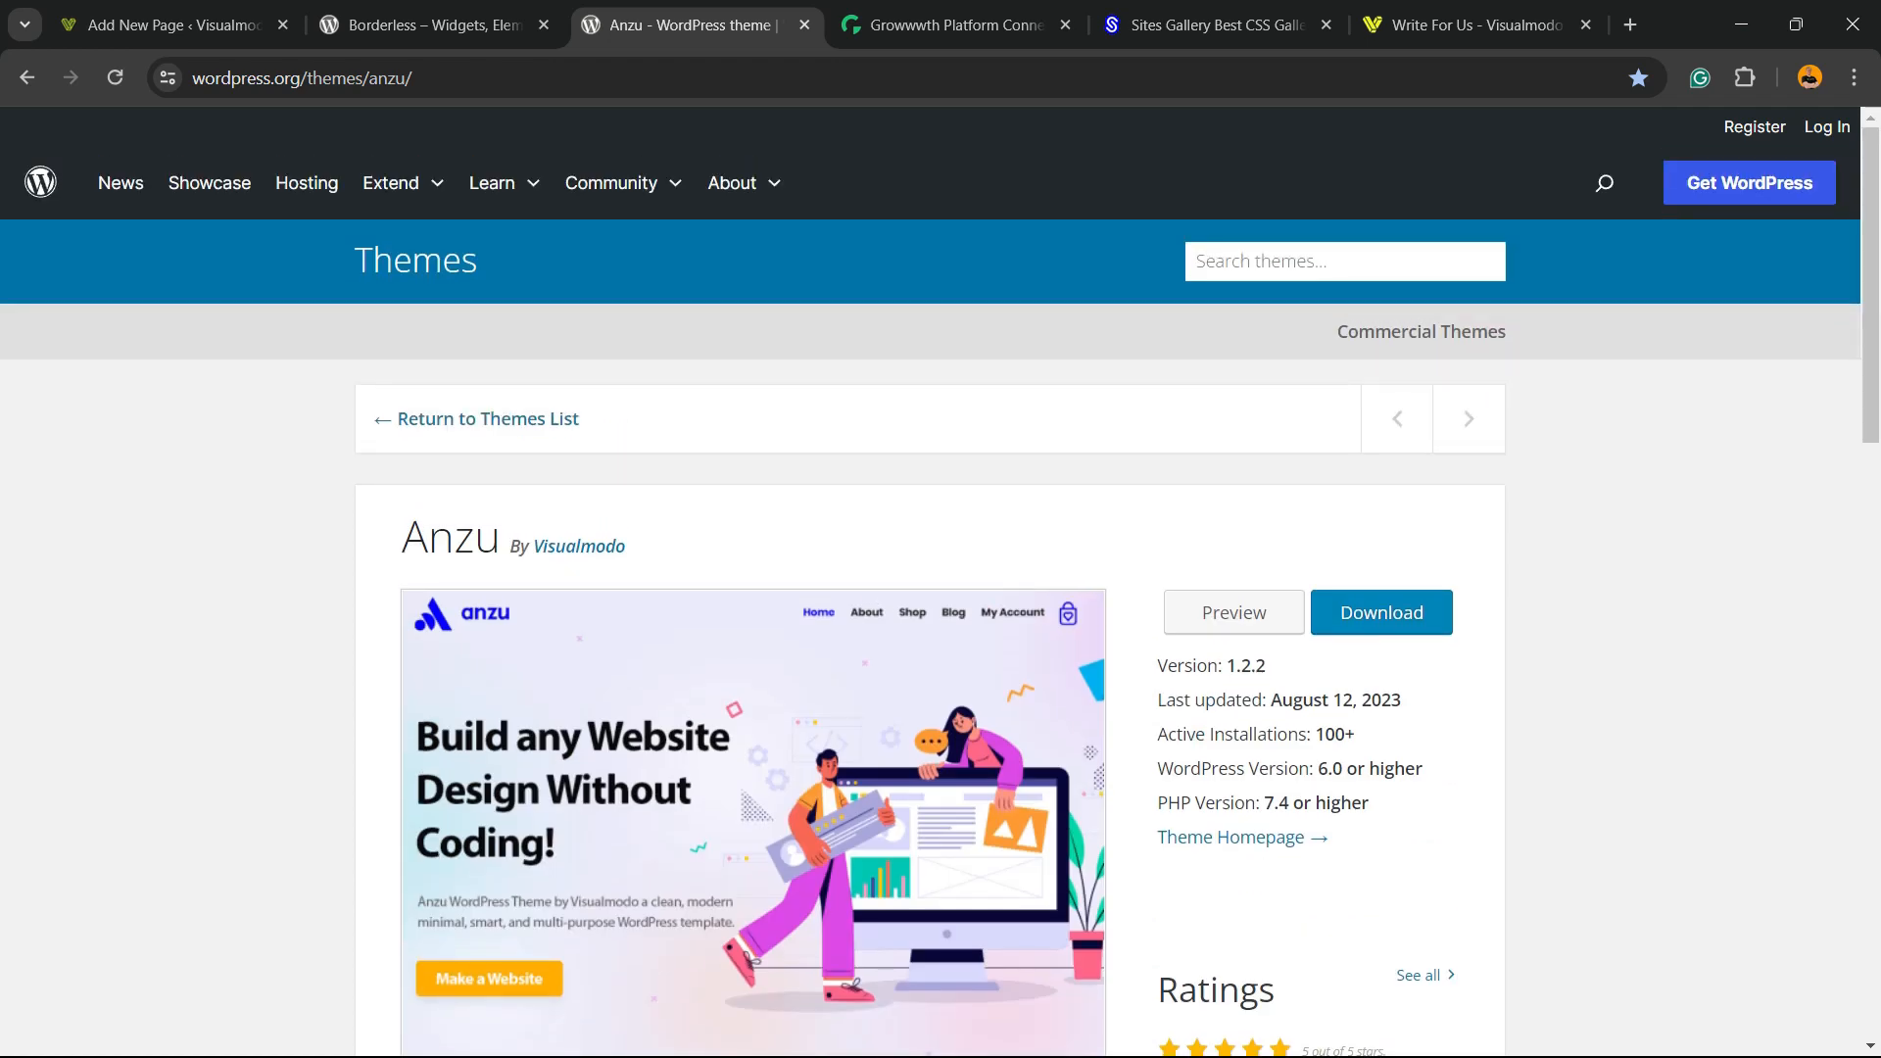
# - Switch to the Growwwth site and examine its headline, featured websites and publishing offers
pyautogui.hotkey('ctrl', 'Tab')
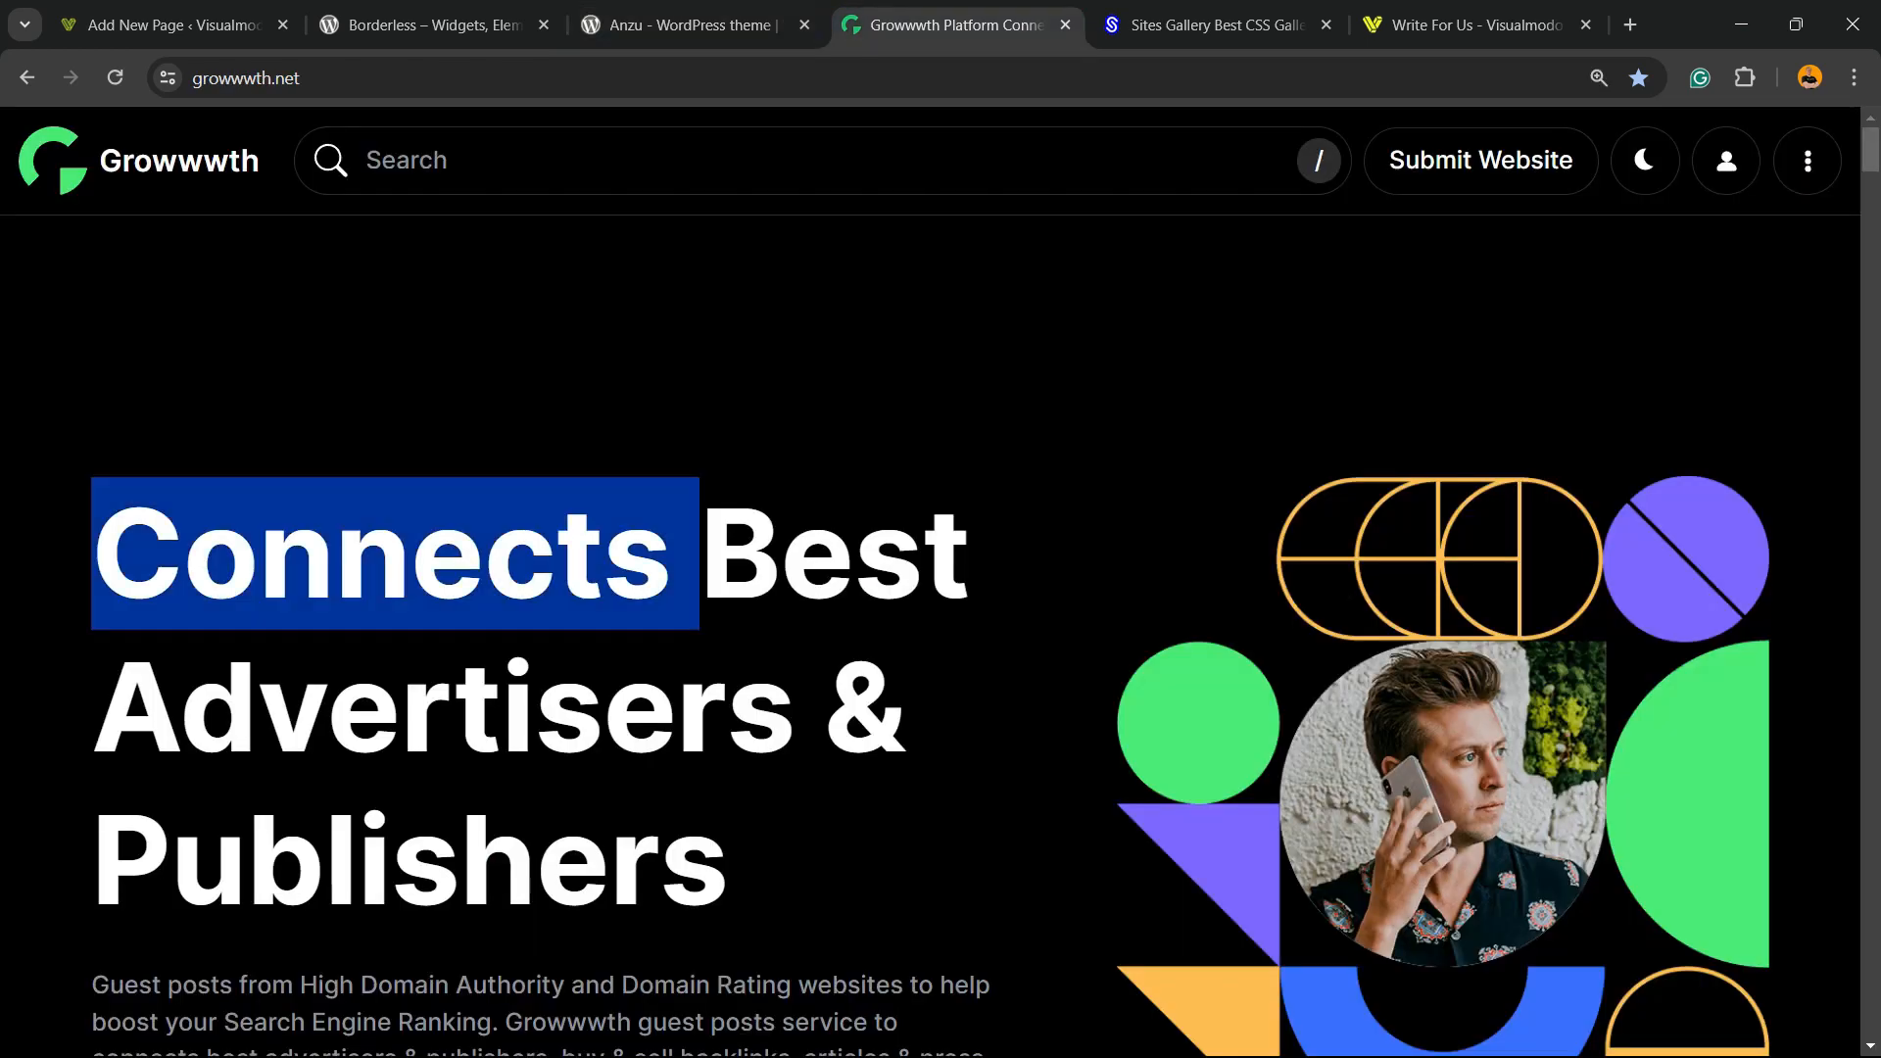
pyautogui.tripleClick(392, 558)
pyautogui.scroll(-5, 392, 558)
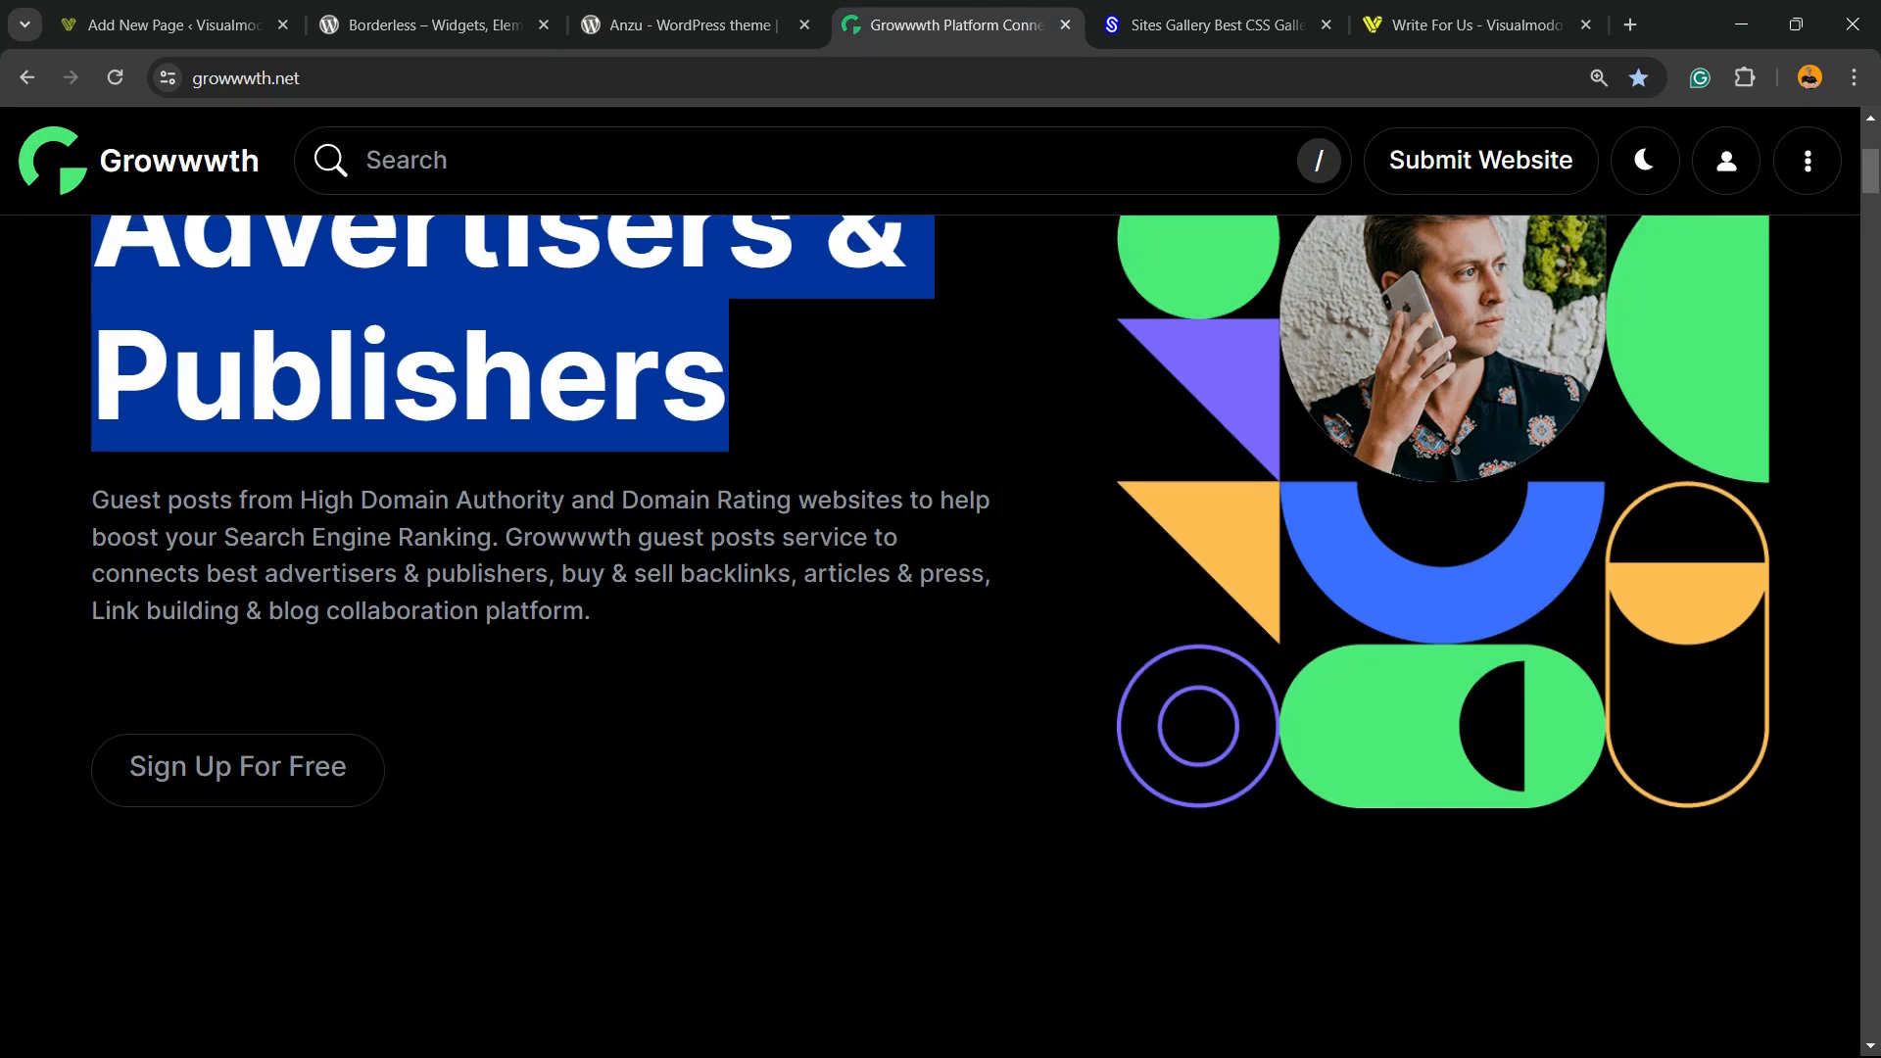
pyautogui.scroll(5, 941, 627)
pyautogui.scroll(-20, 940, 627)
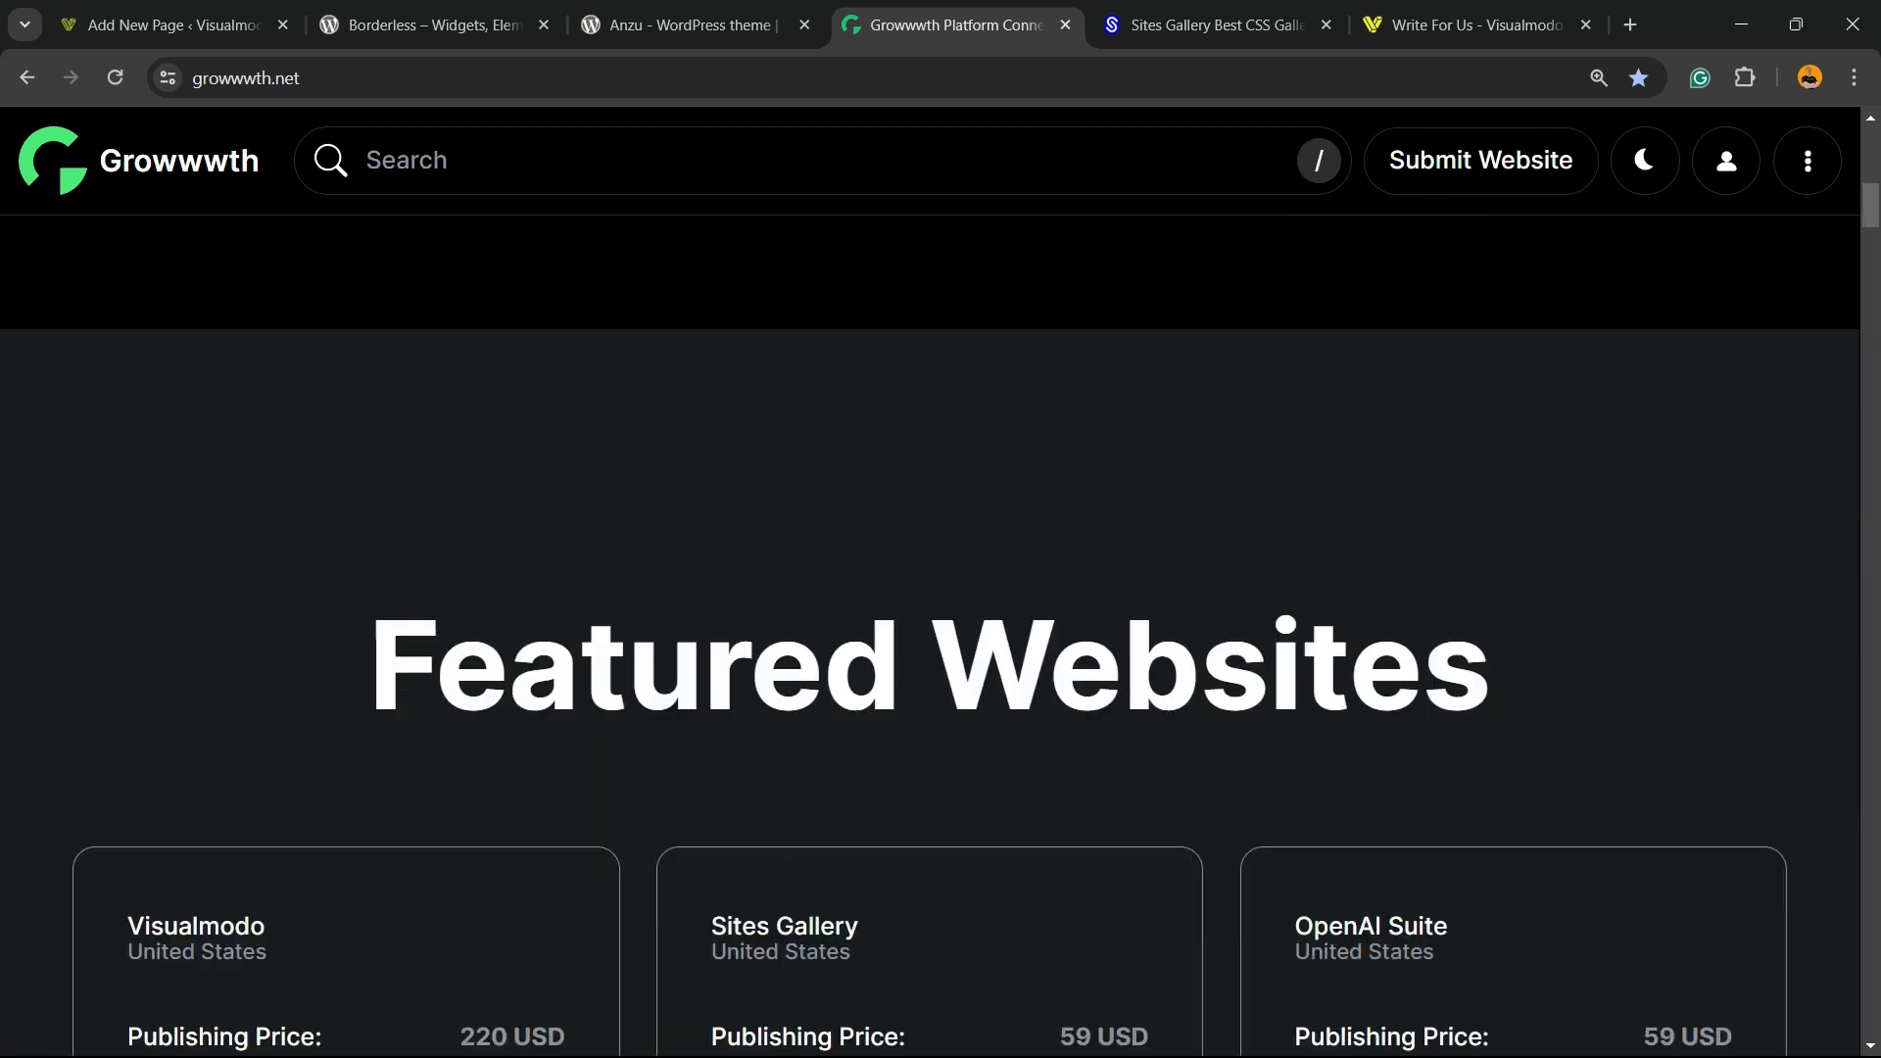
pyautogui.scroll(-15, 940, 626)
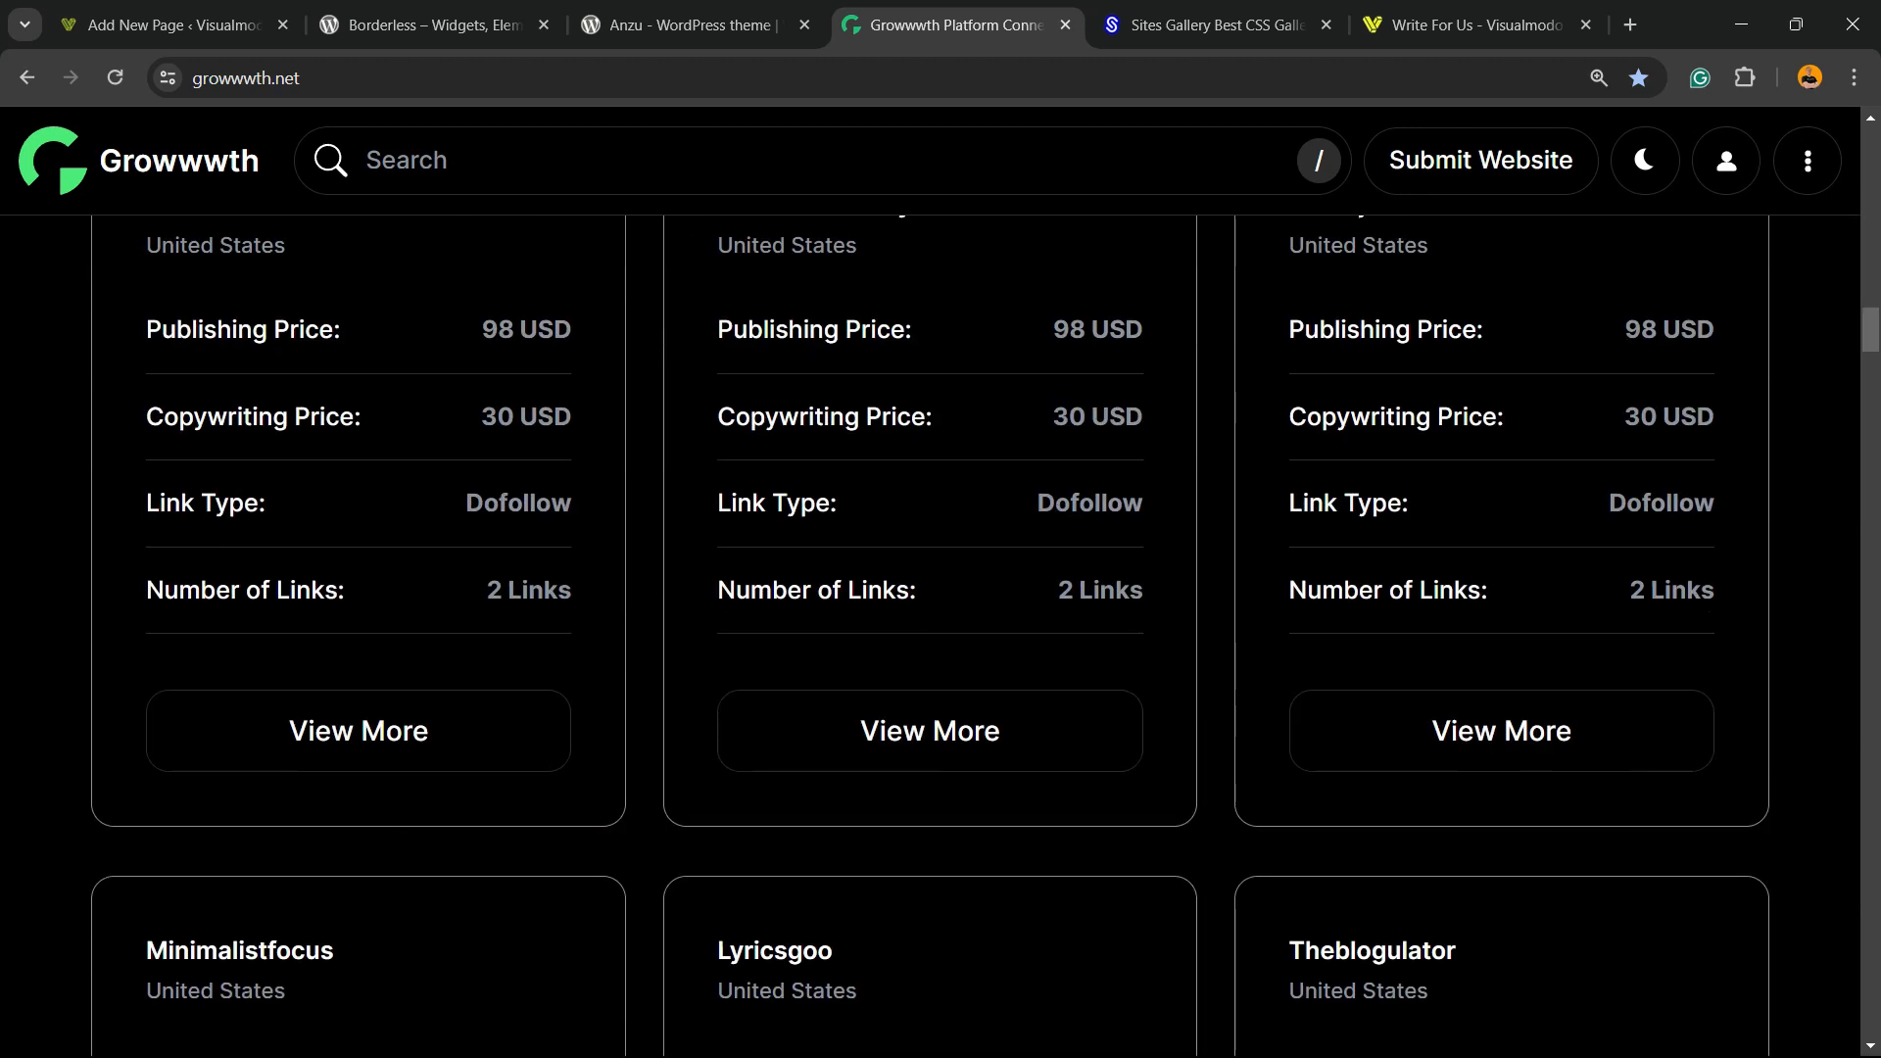
pyautogui.scroll(-4, 940, 627)
# - Switch to the Sites Gallery site and browse the site of the day and the showcased website designs
pyautogui.click(1214, 25)
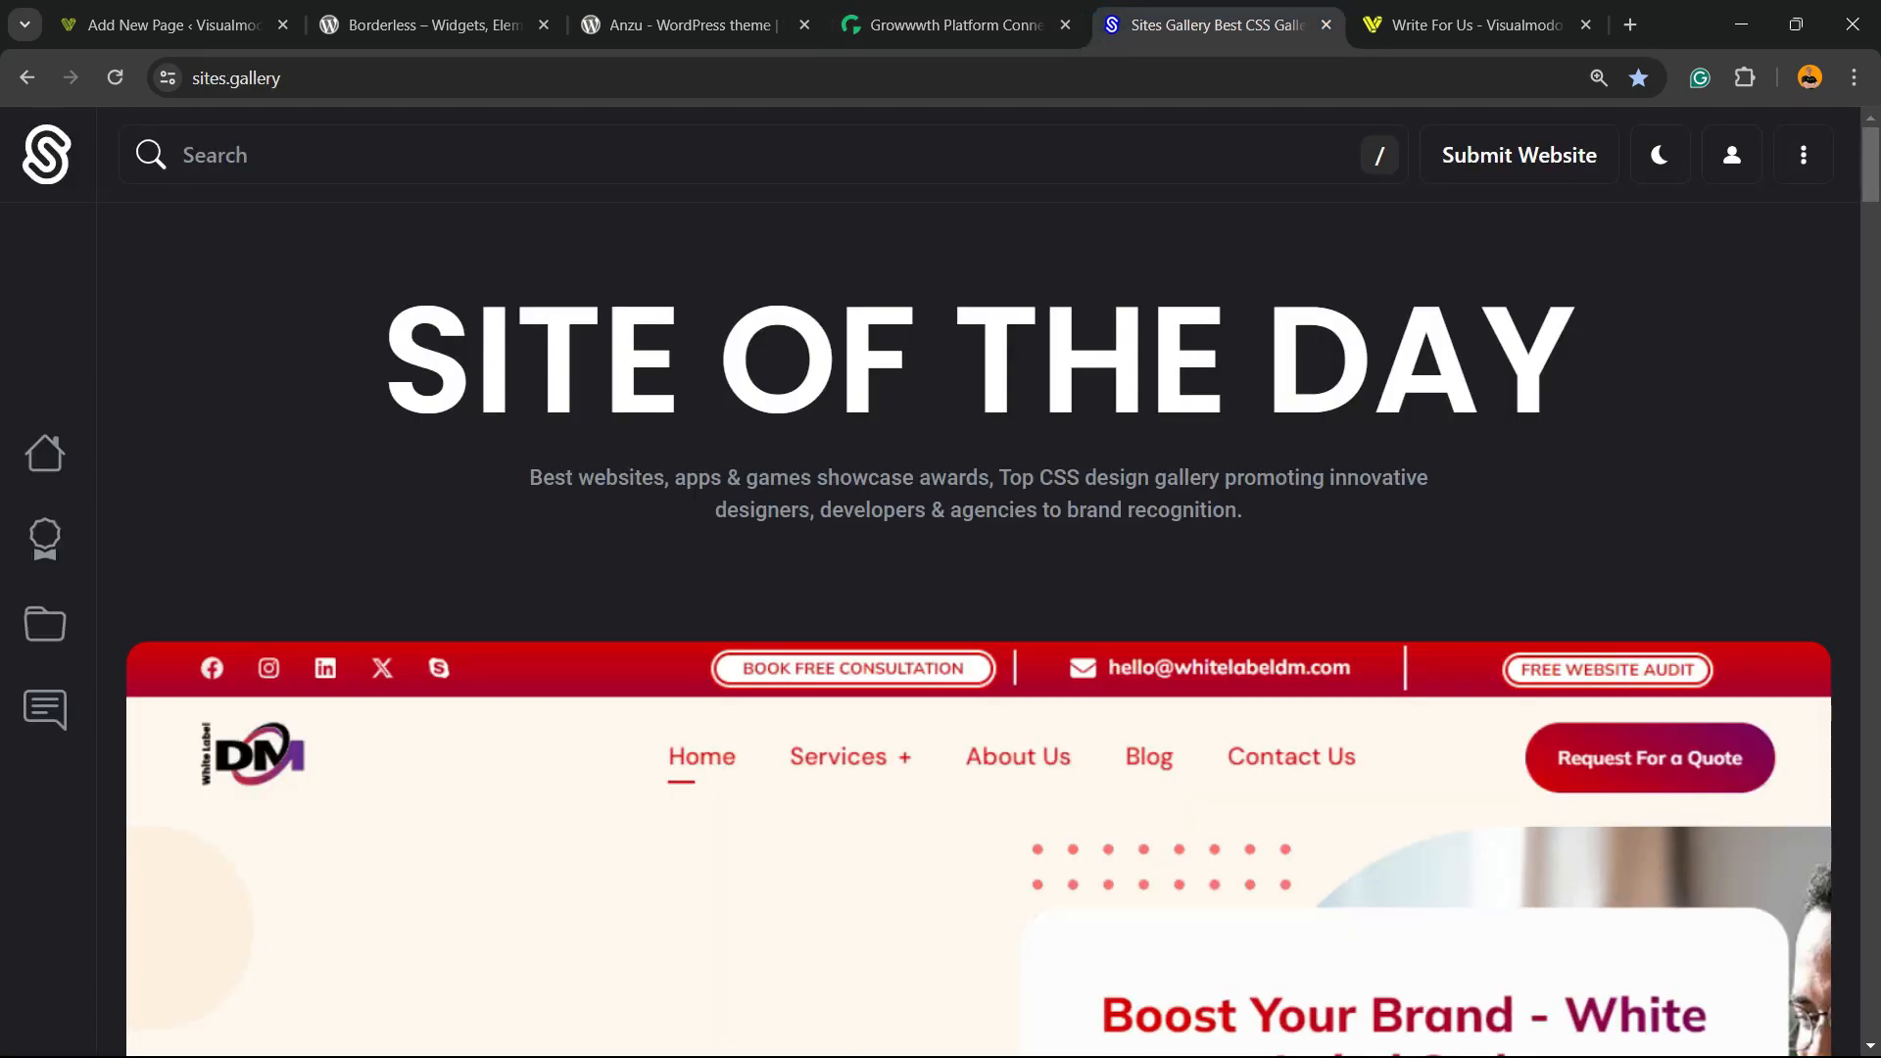
pyautogui.scroll(-15, 940, 626)
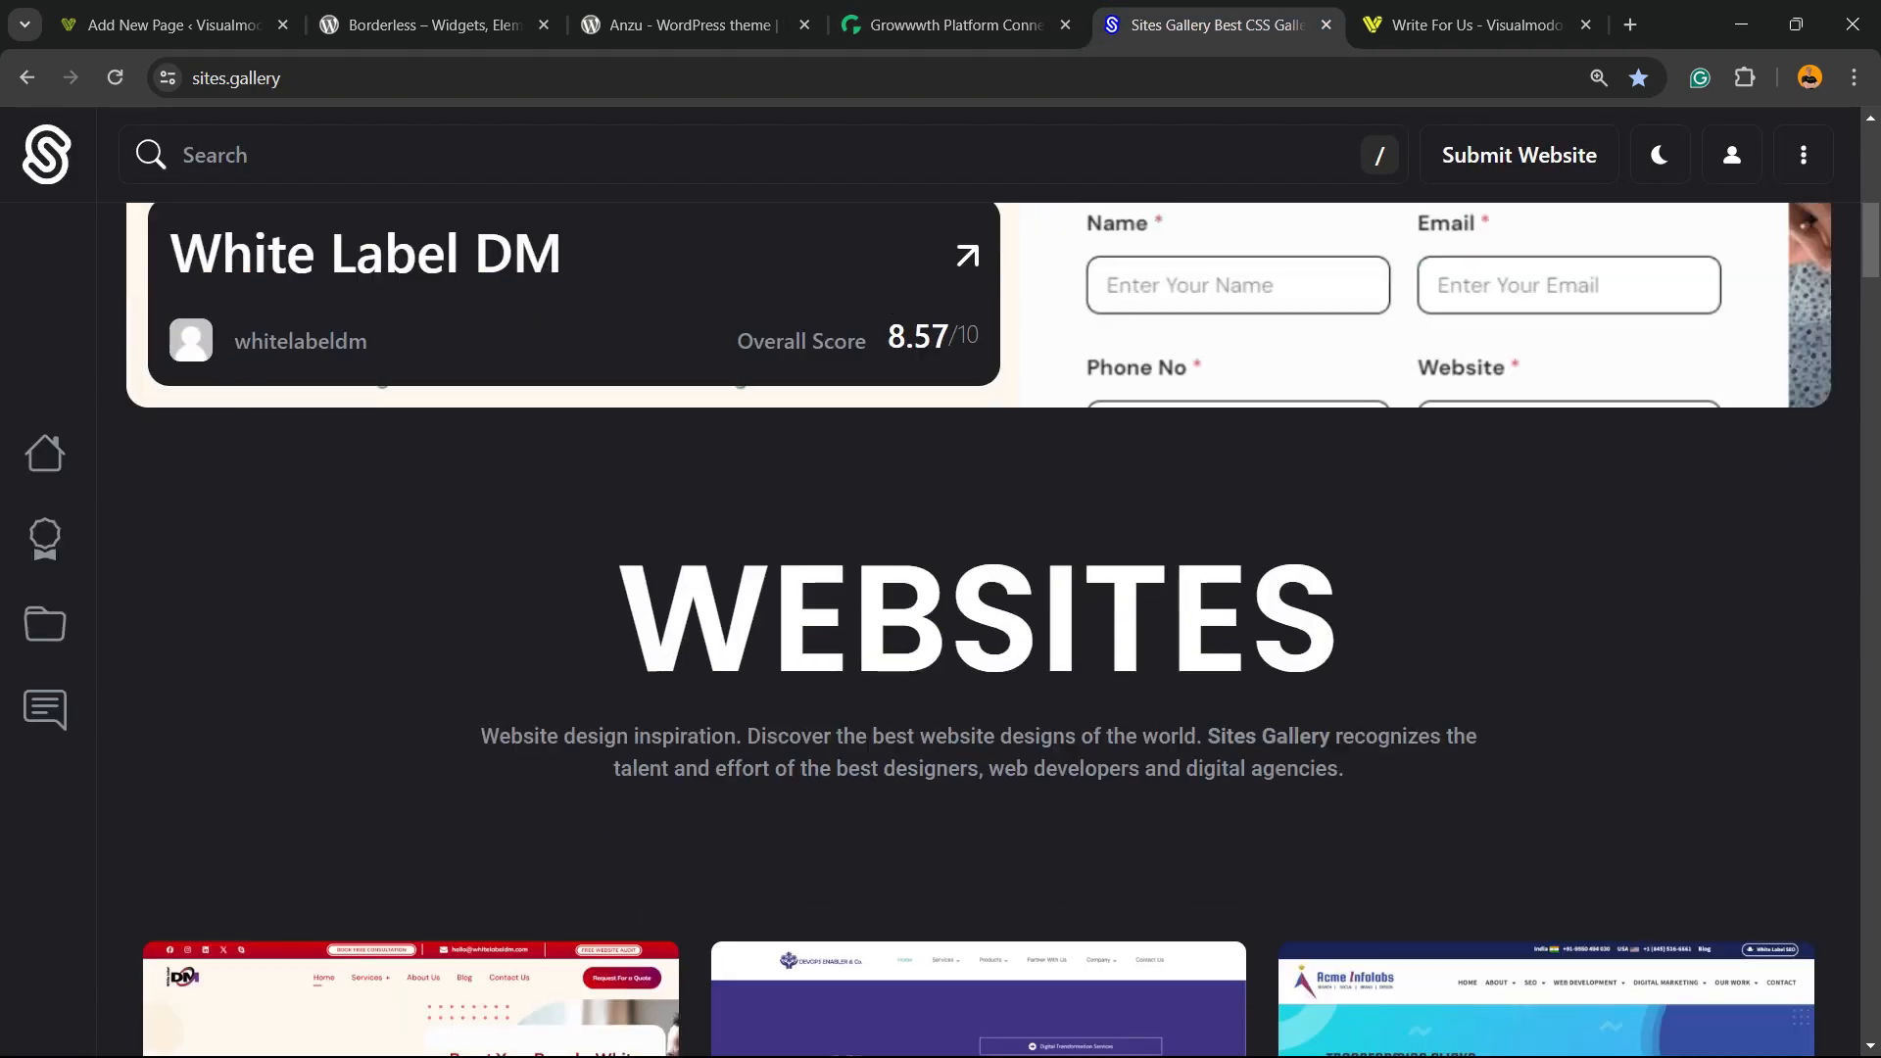
pyautogui.scroll(-17, 941, 627)
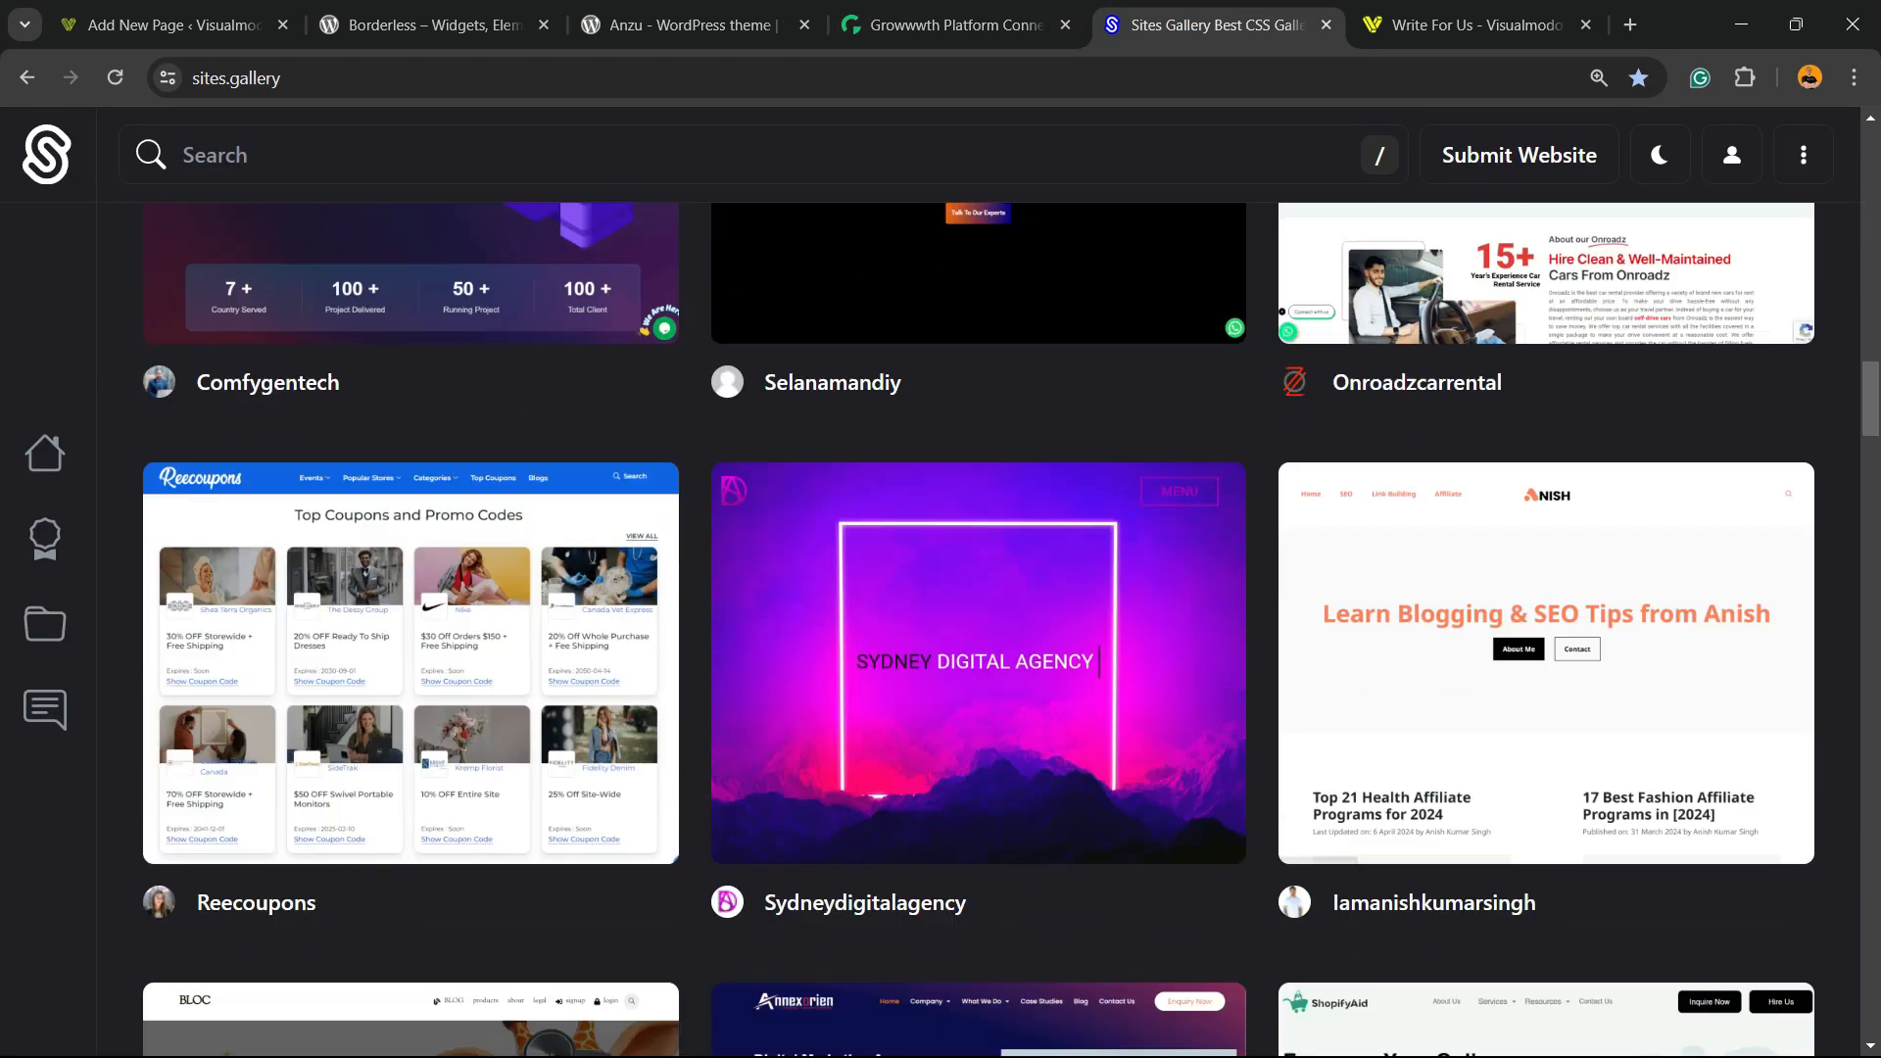
pyautogui.scroll(-8, 941, 627)
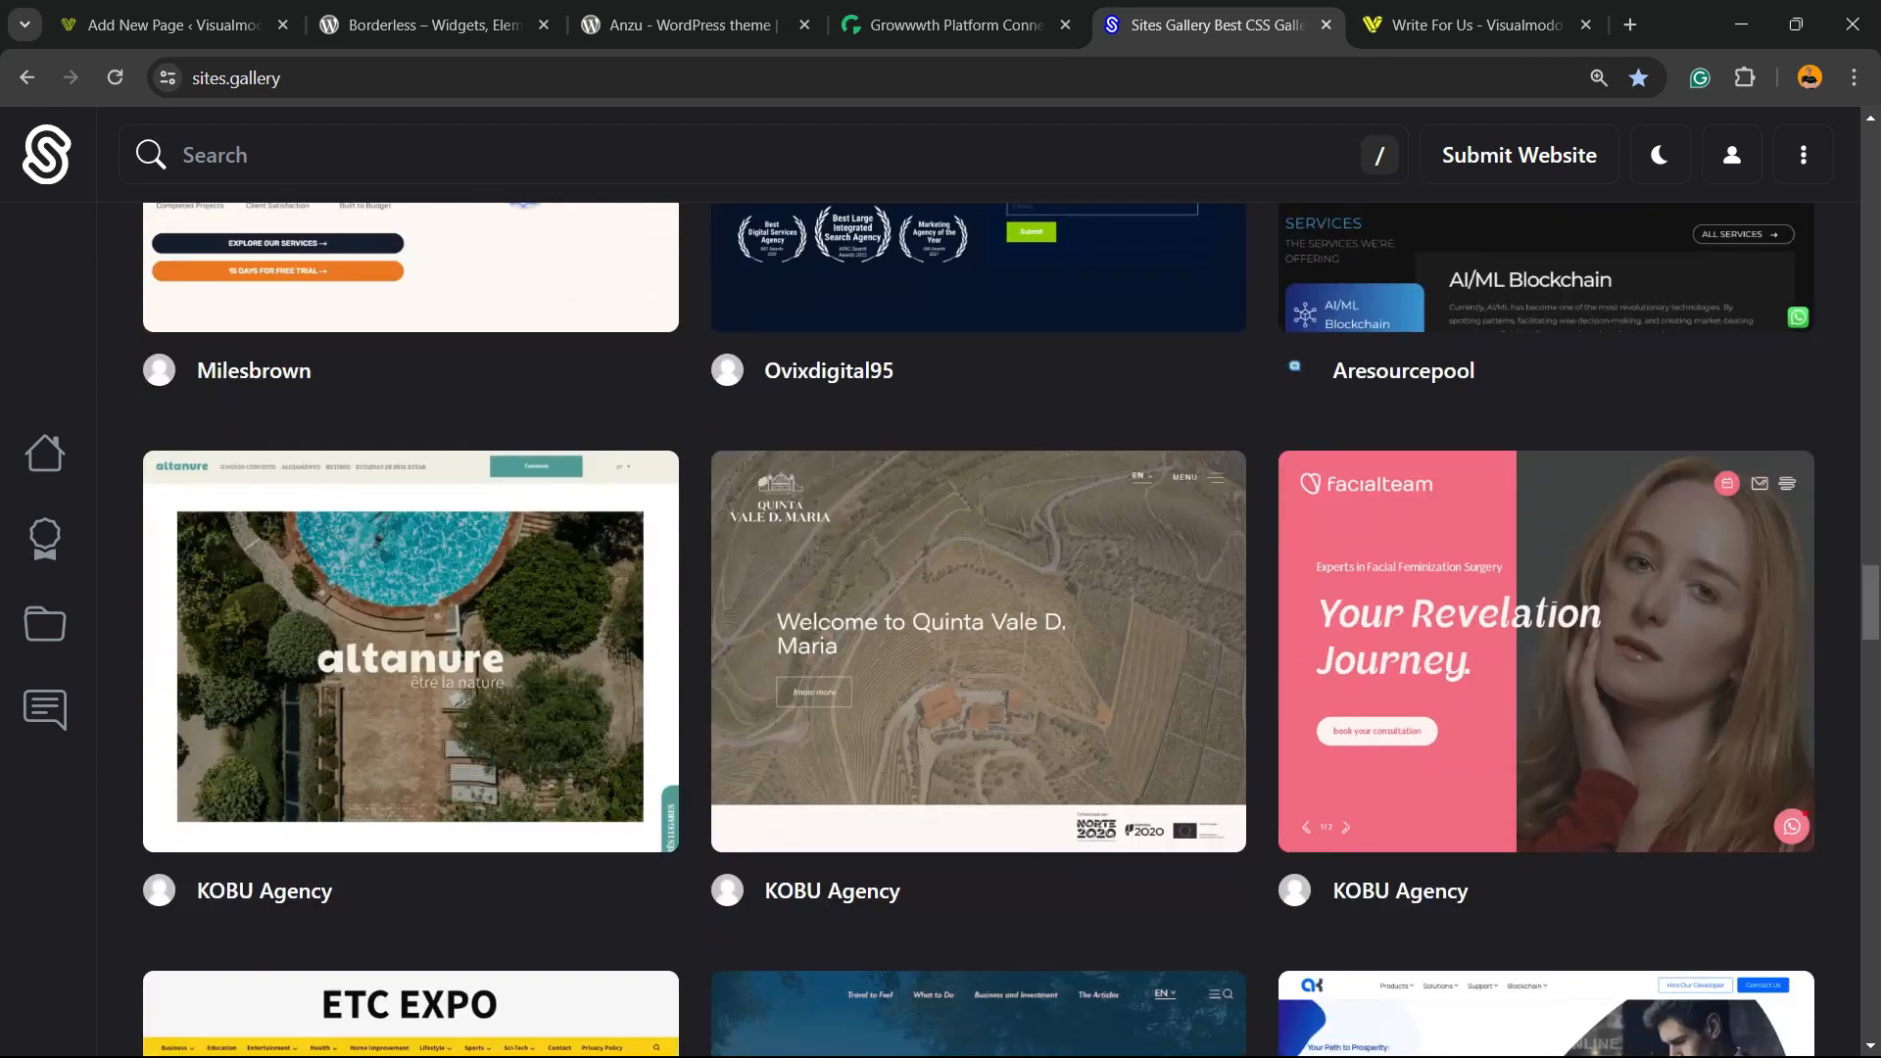
# - Open the Borderless Plugin page from Visualmodo's product list and review its purchase options and included features
pyautogui.hotkey('ctrl', 'Tab')
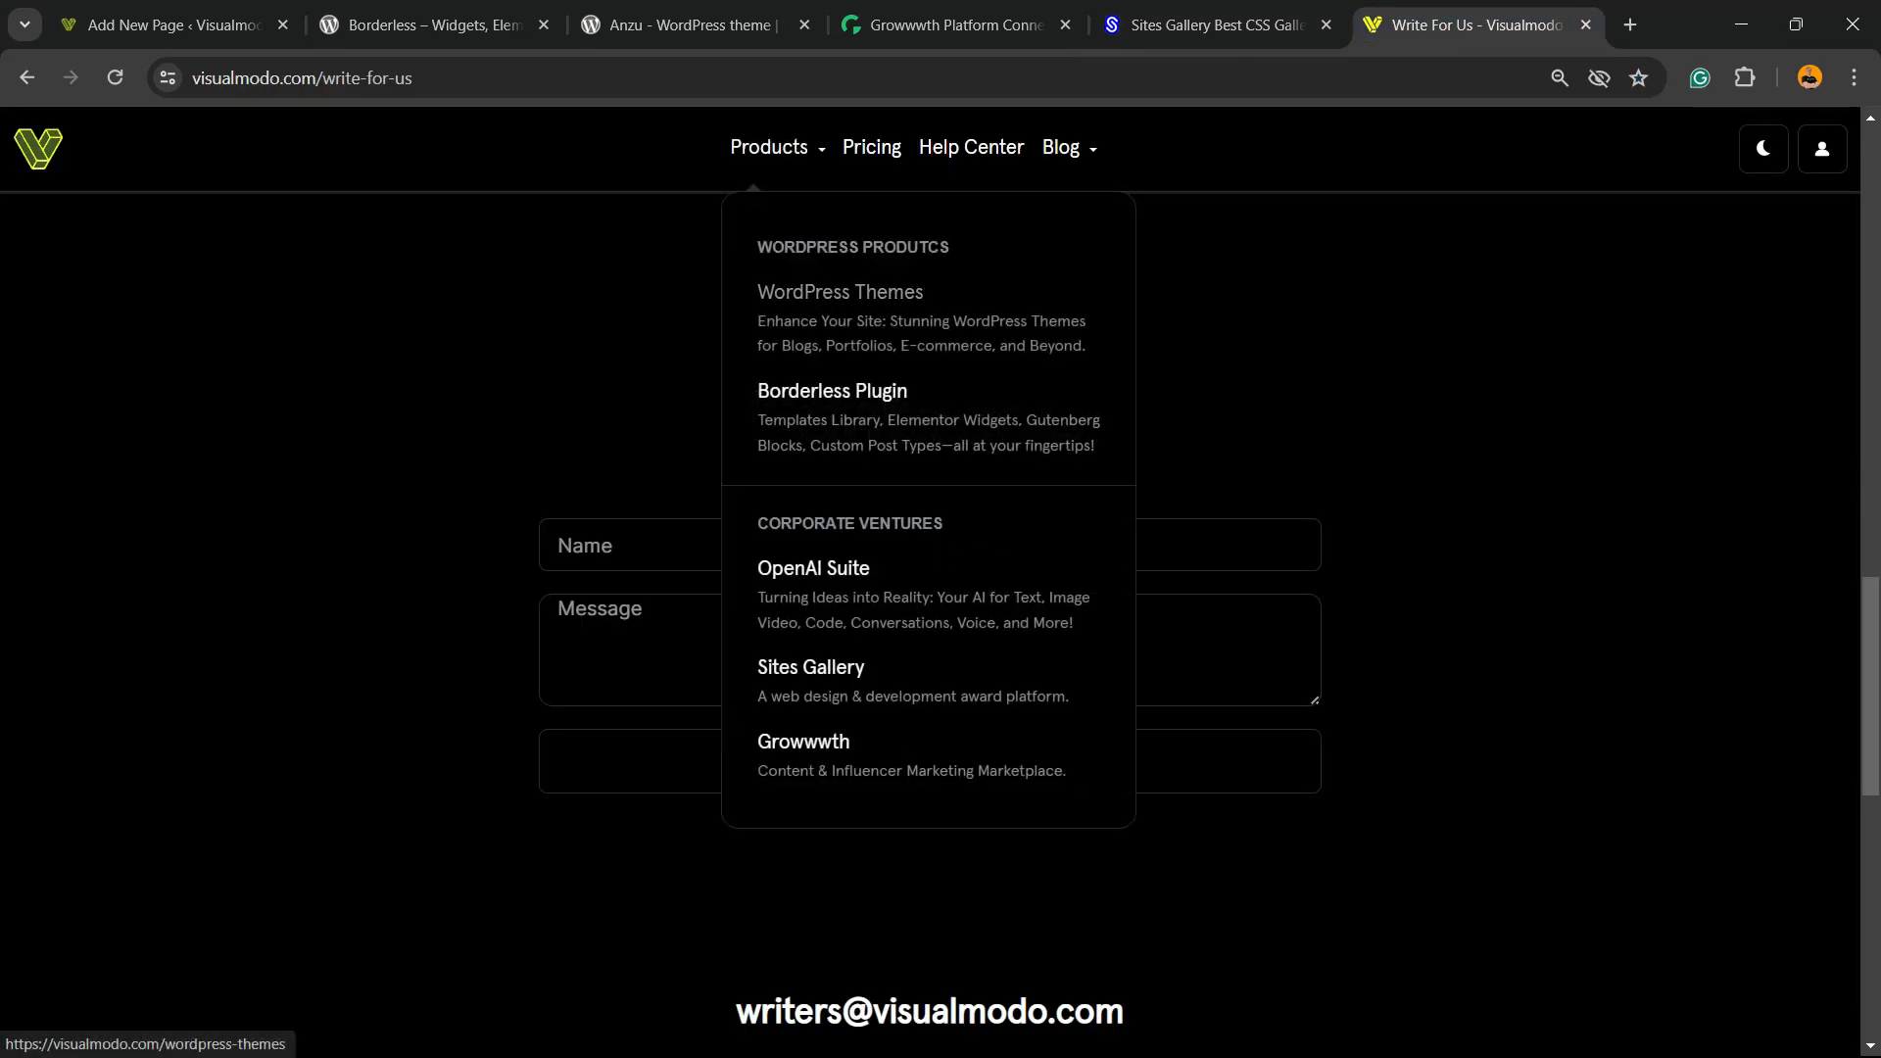
pyautogui.click(832, 396)
pyautogui.scroll(-15, 941, 627)
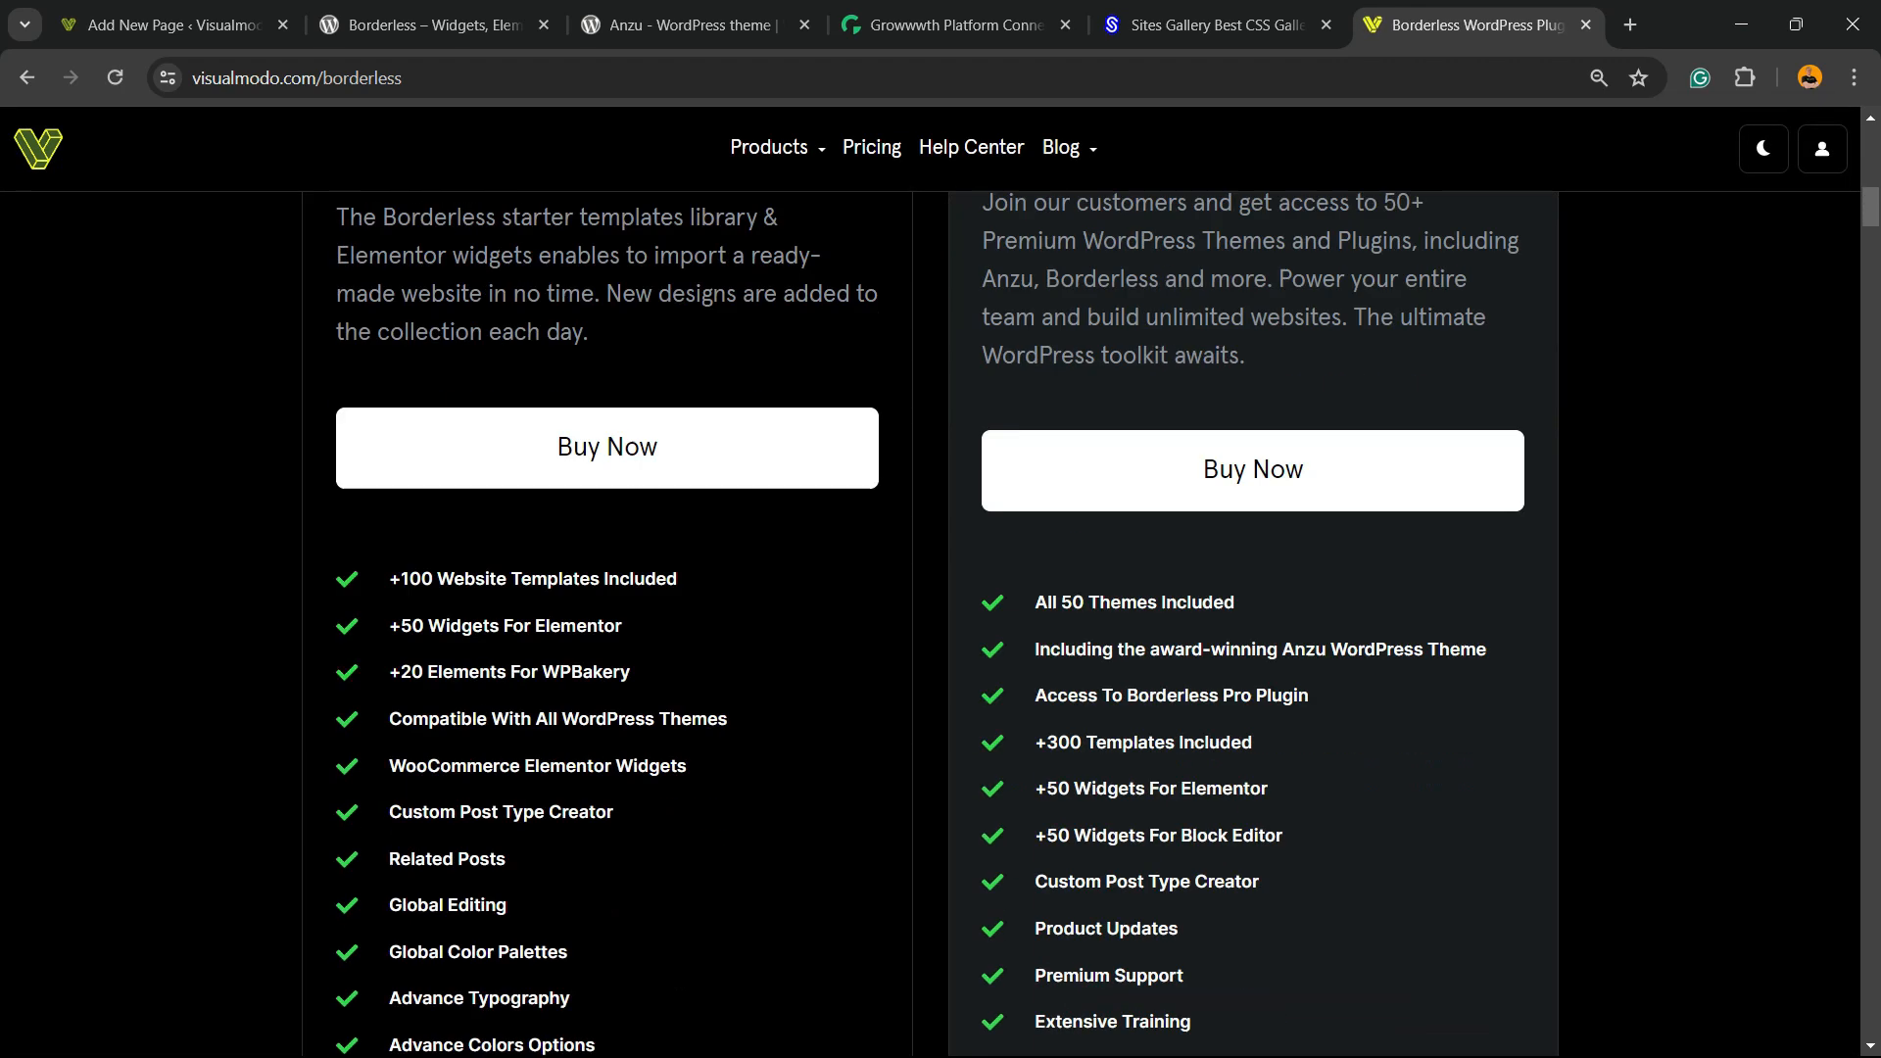
pyautogui.scroll(-12, 941, 627)
pyautogui.scroll(-7, 941, 627)
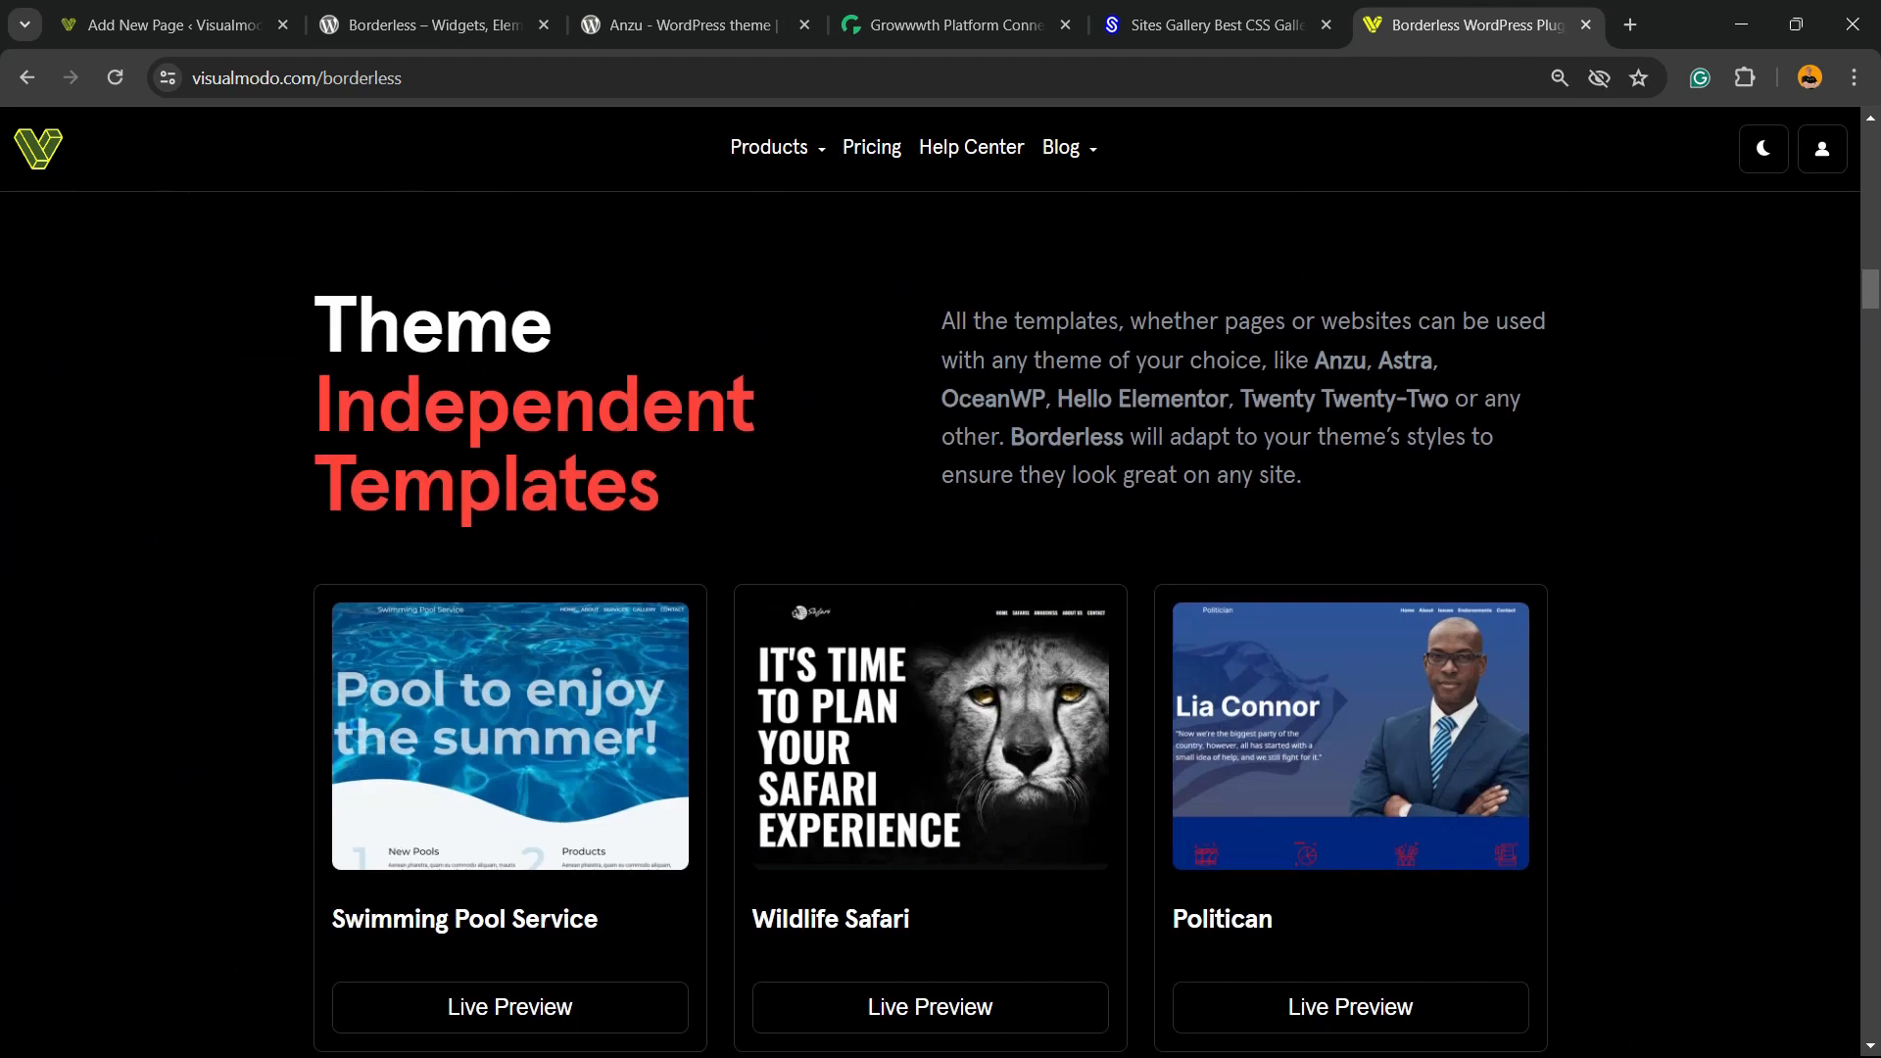
# - Browse the theme-independent templates on the Borderless page through to the link for the entire library
pyautogui.scroll(-10, 940, 627)
pyautogui.scroll(-10, 940, 627)
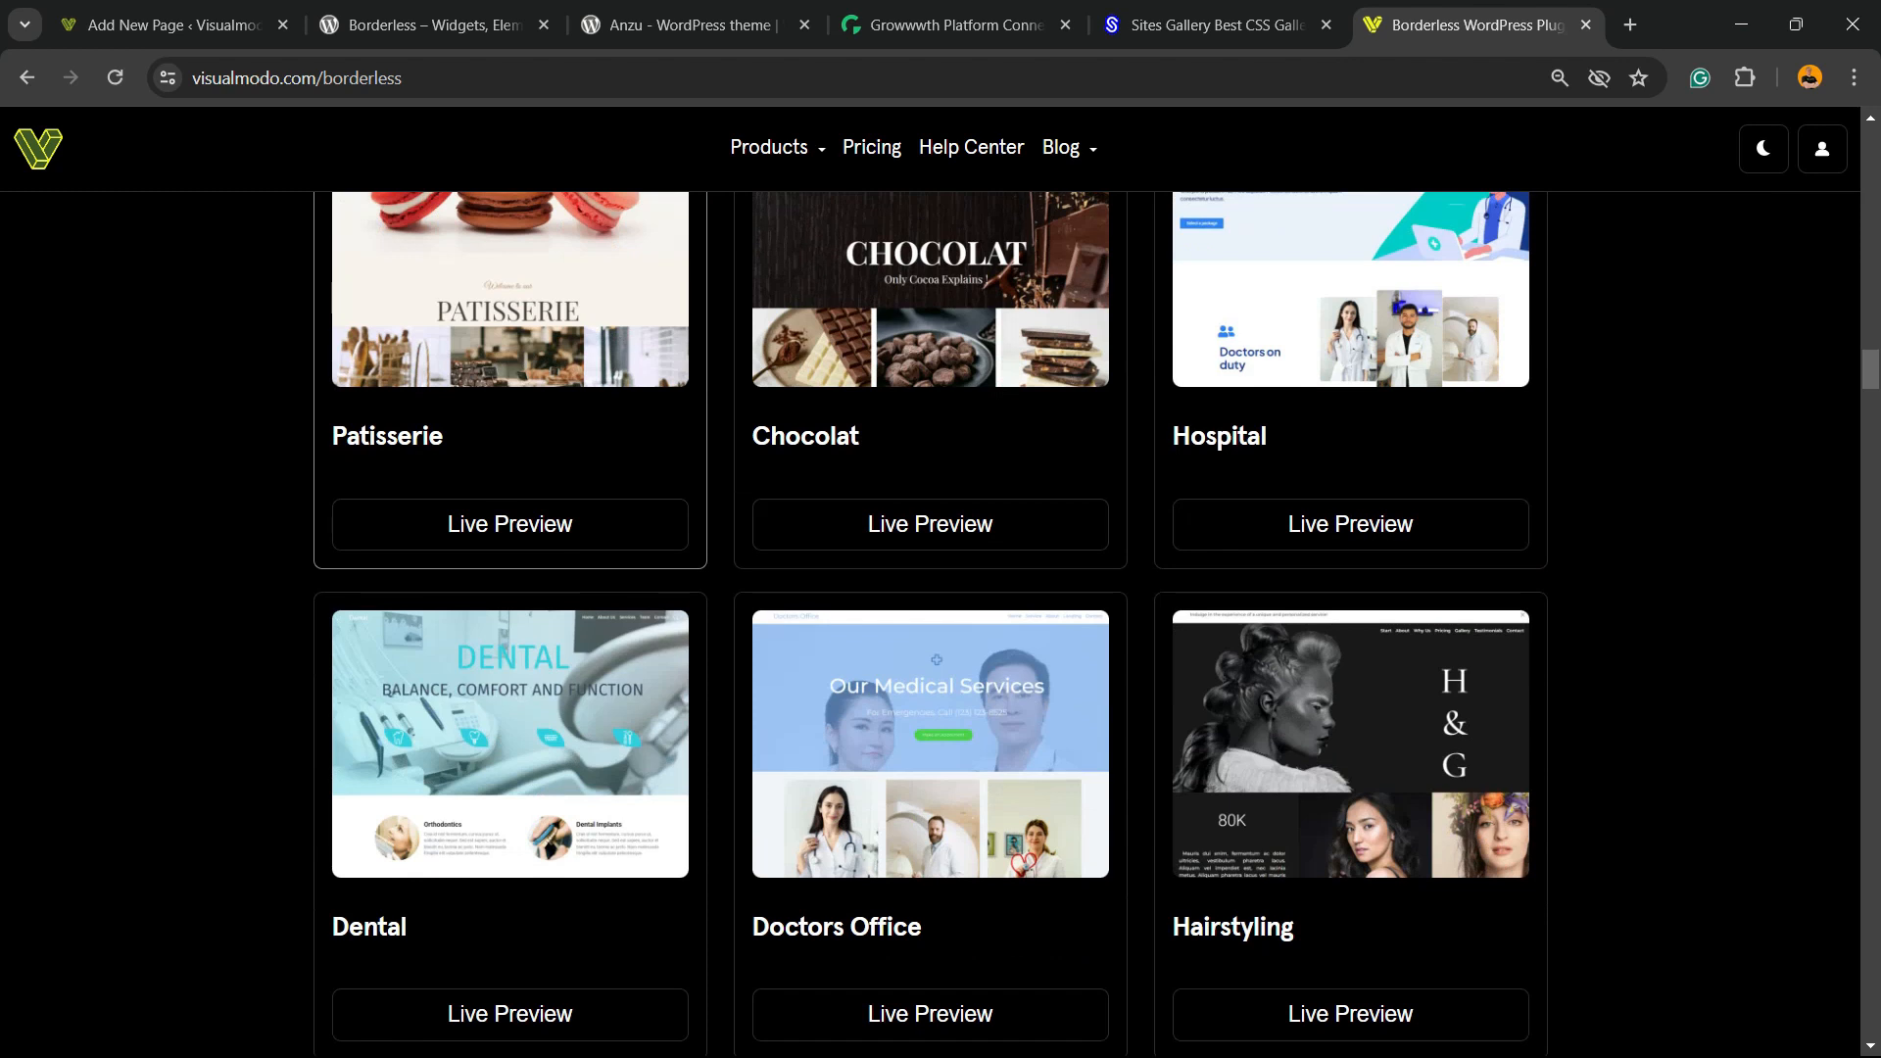
pyautogui.scroll(-3, 509, 451)
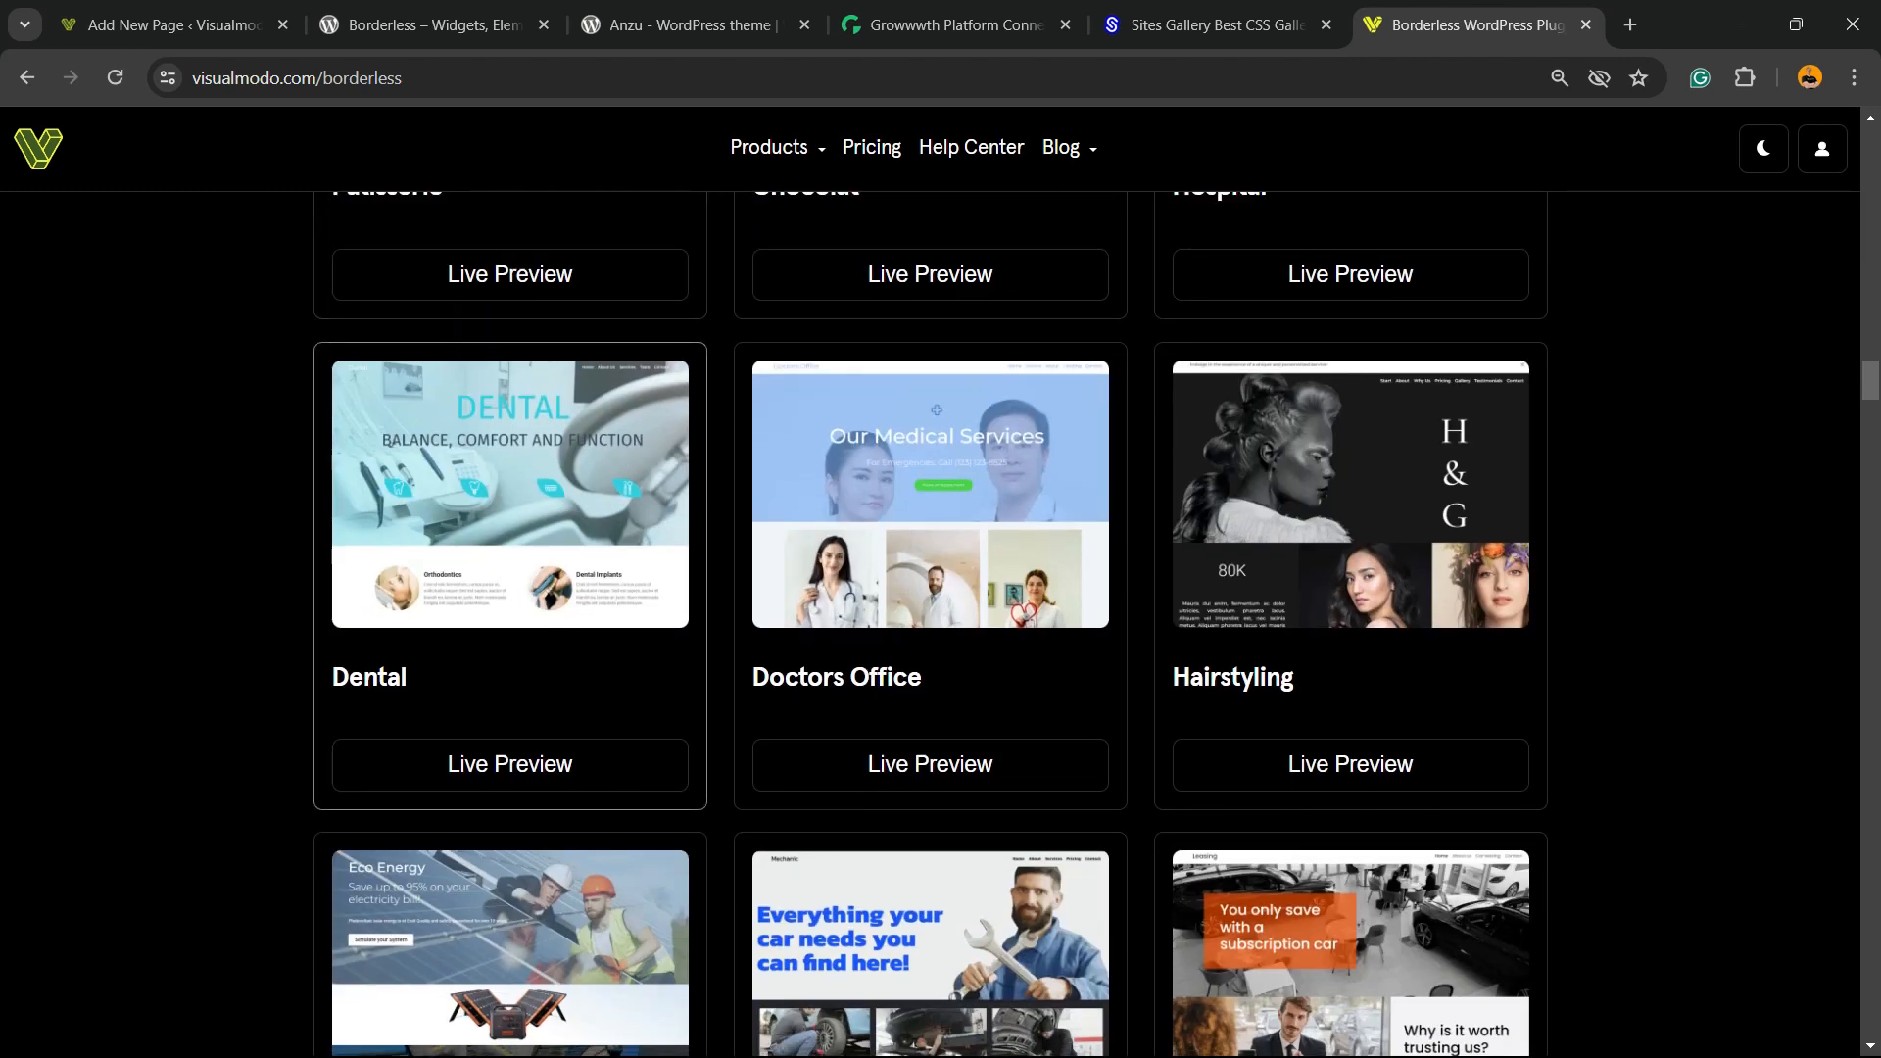
pyautogui.scroll(-3, 509, 450)
pyautogui.scroll(-9, 941, 627)
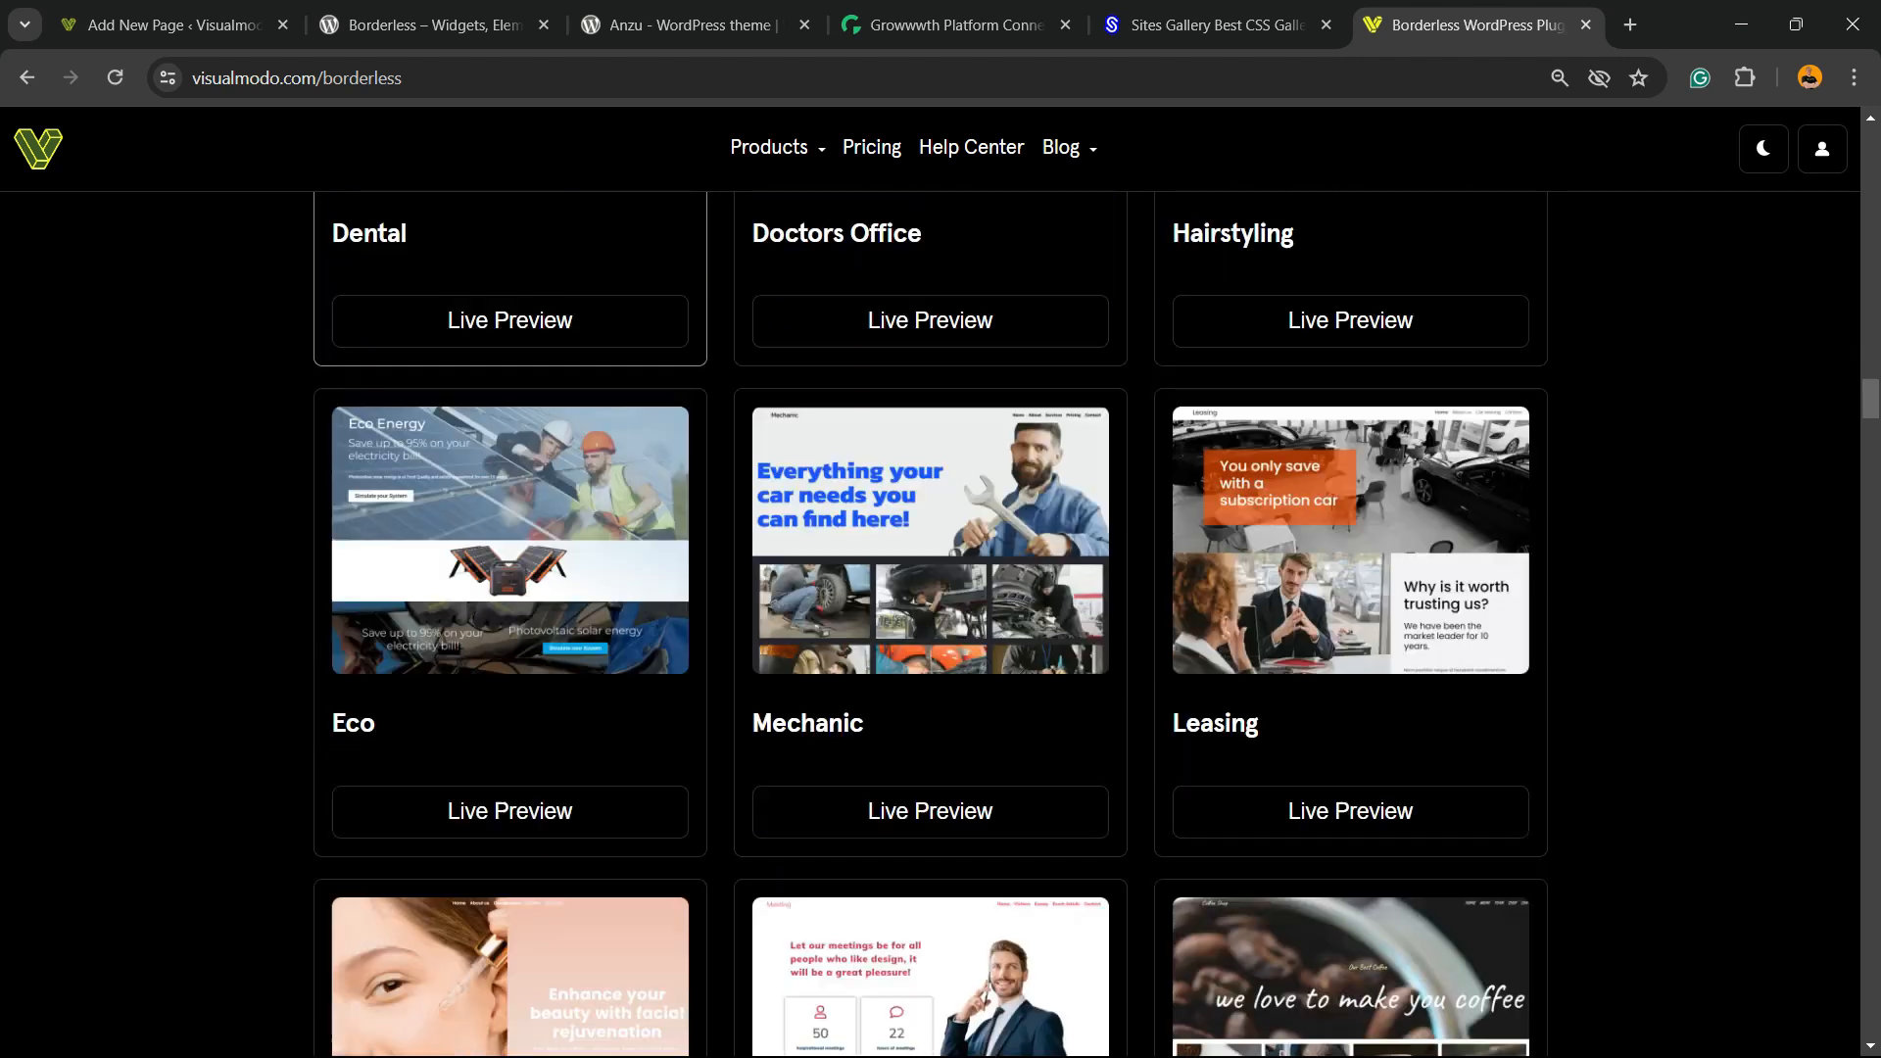
pyautogui.scroll(-18, 940, 627)
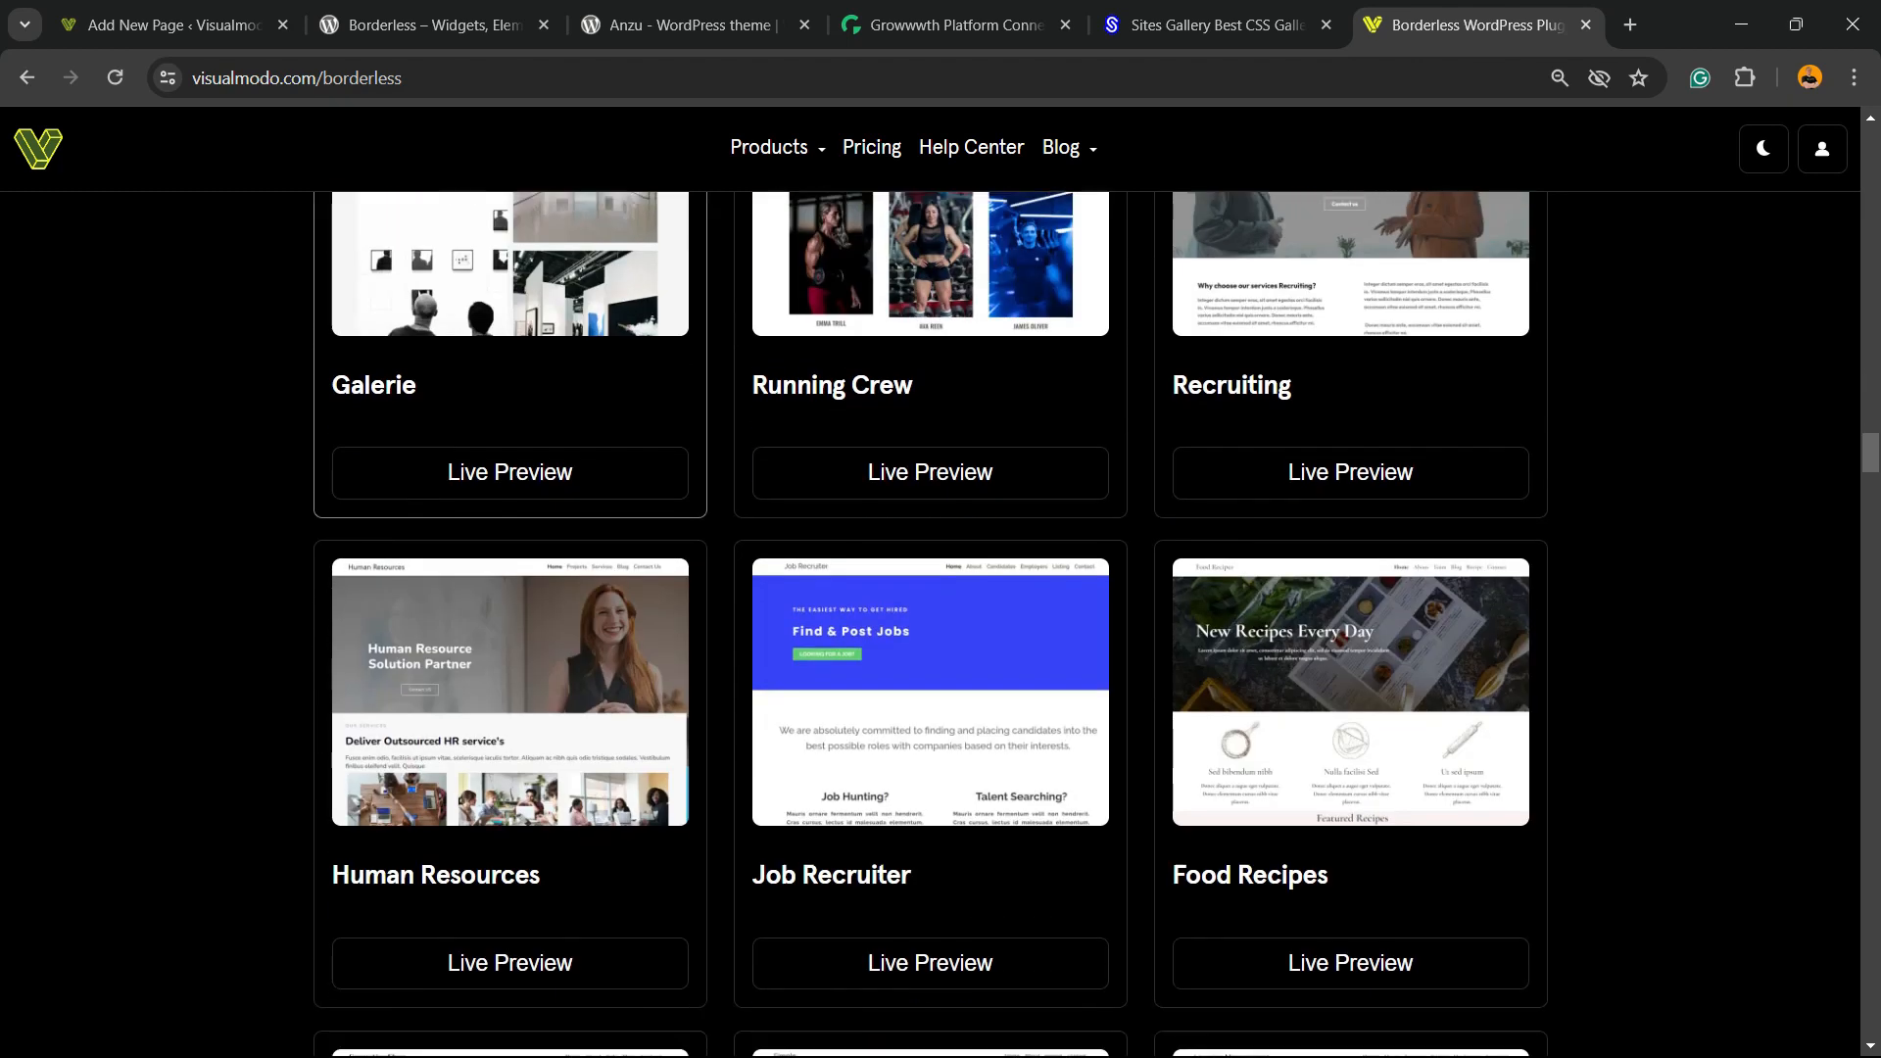
pyautogui.scroll(-9, 856, 485)
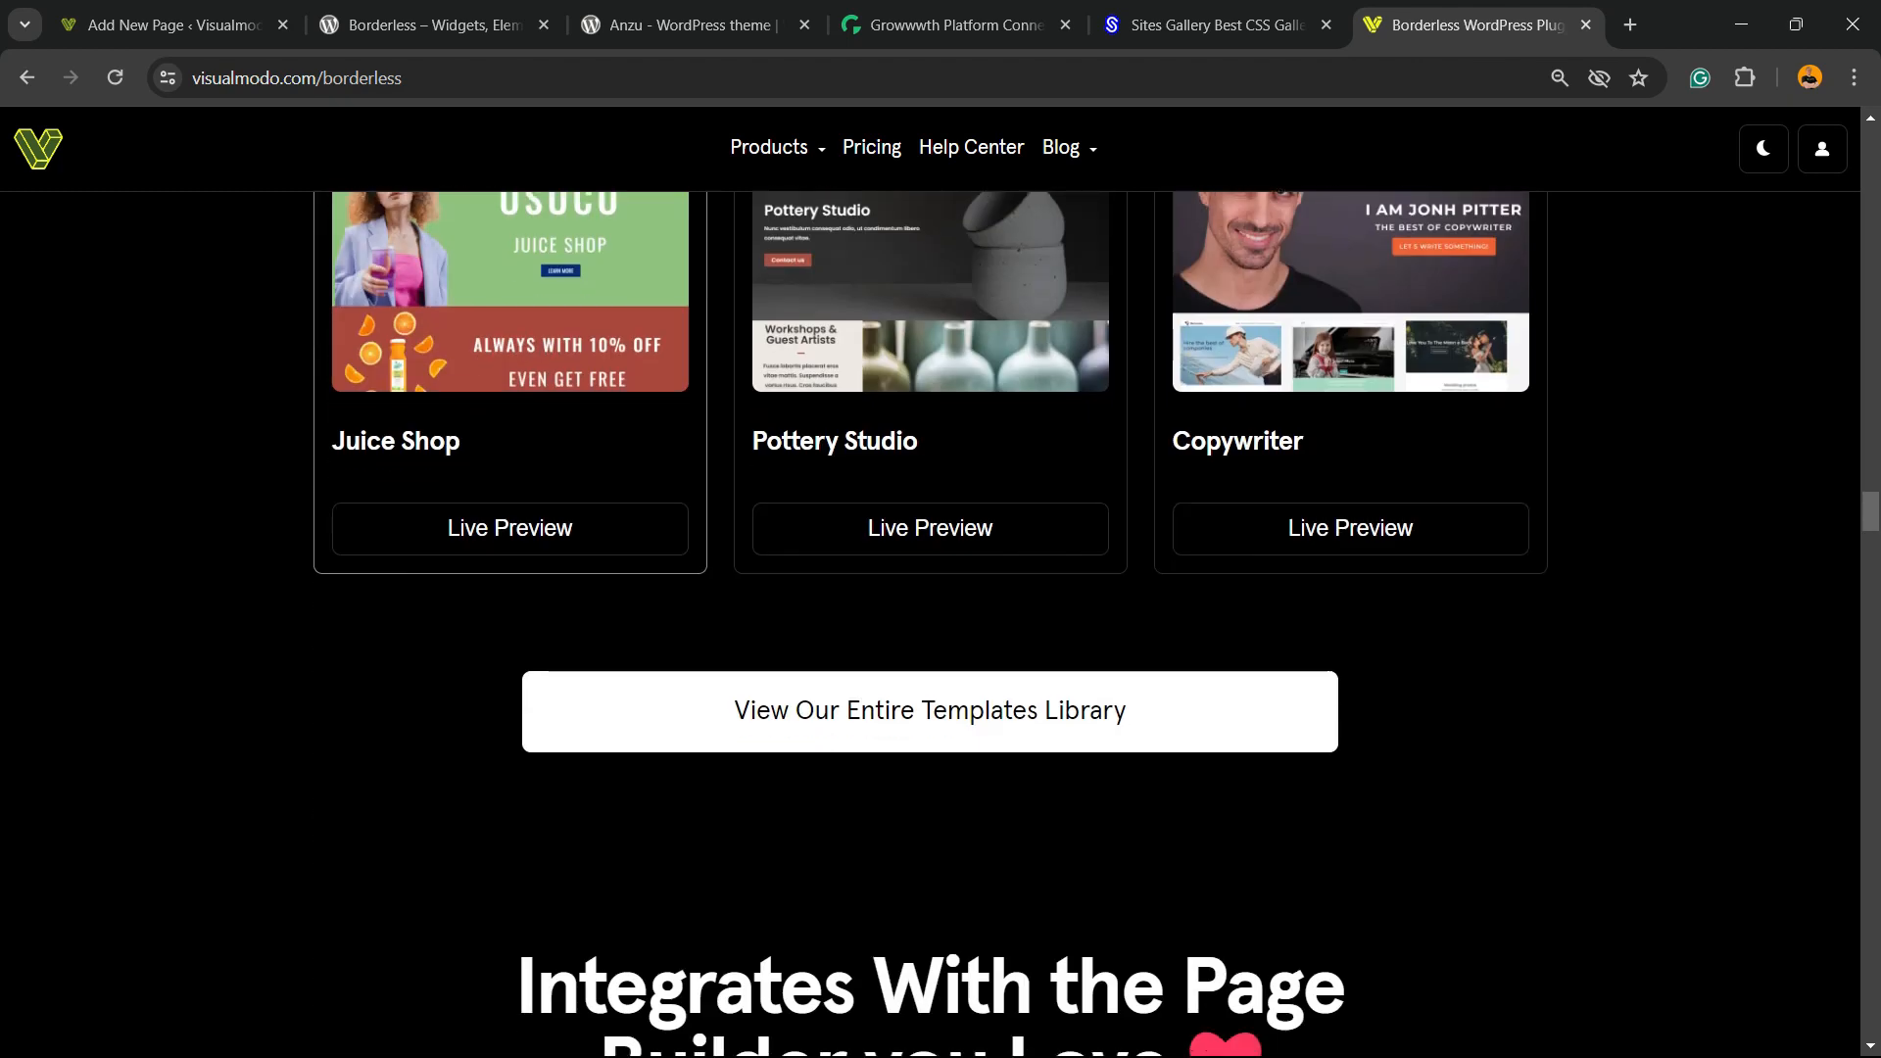
# - Open Visualmodo's entire templates library and browse the pre-built website designs
pyautogui.click(862, 712)
pyautogui.scroll(-10, 940, 627)
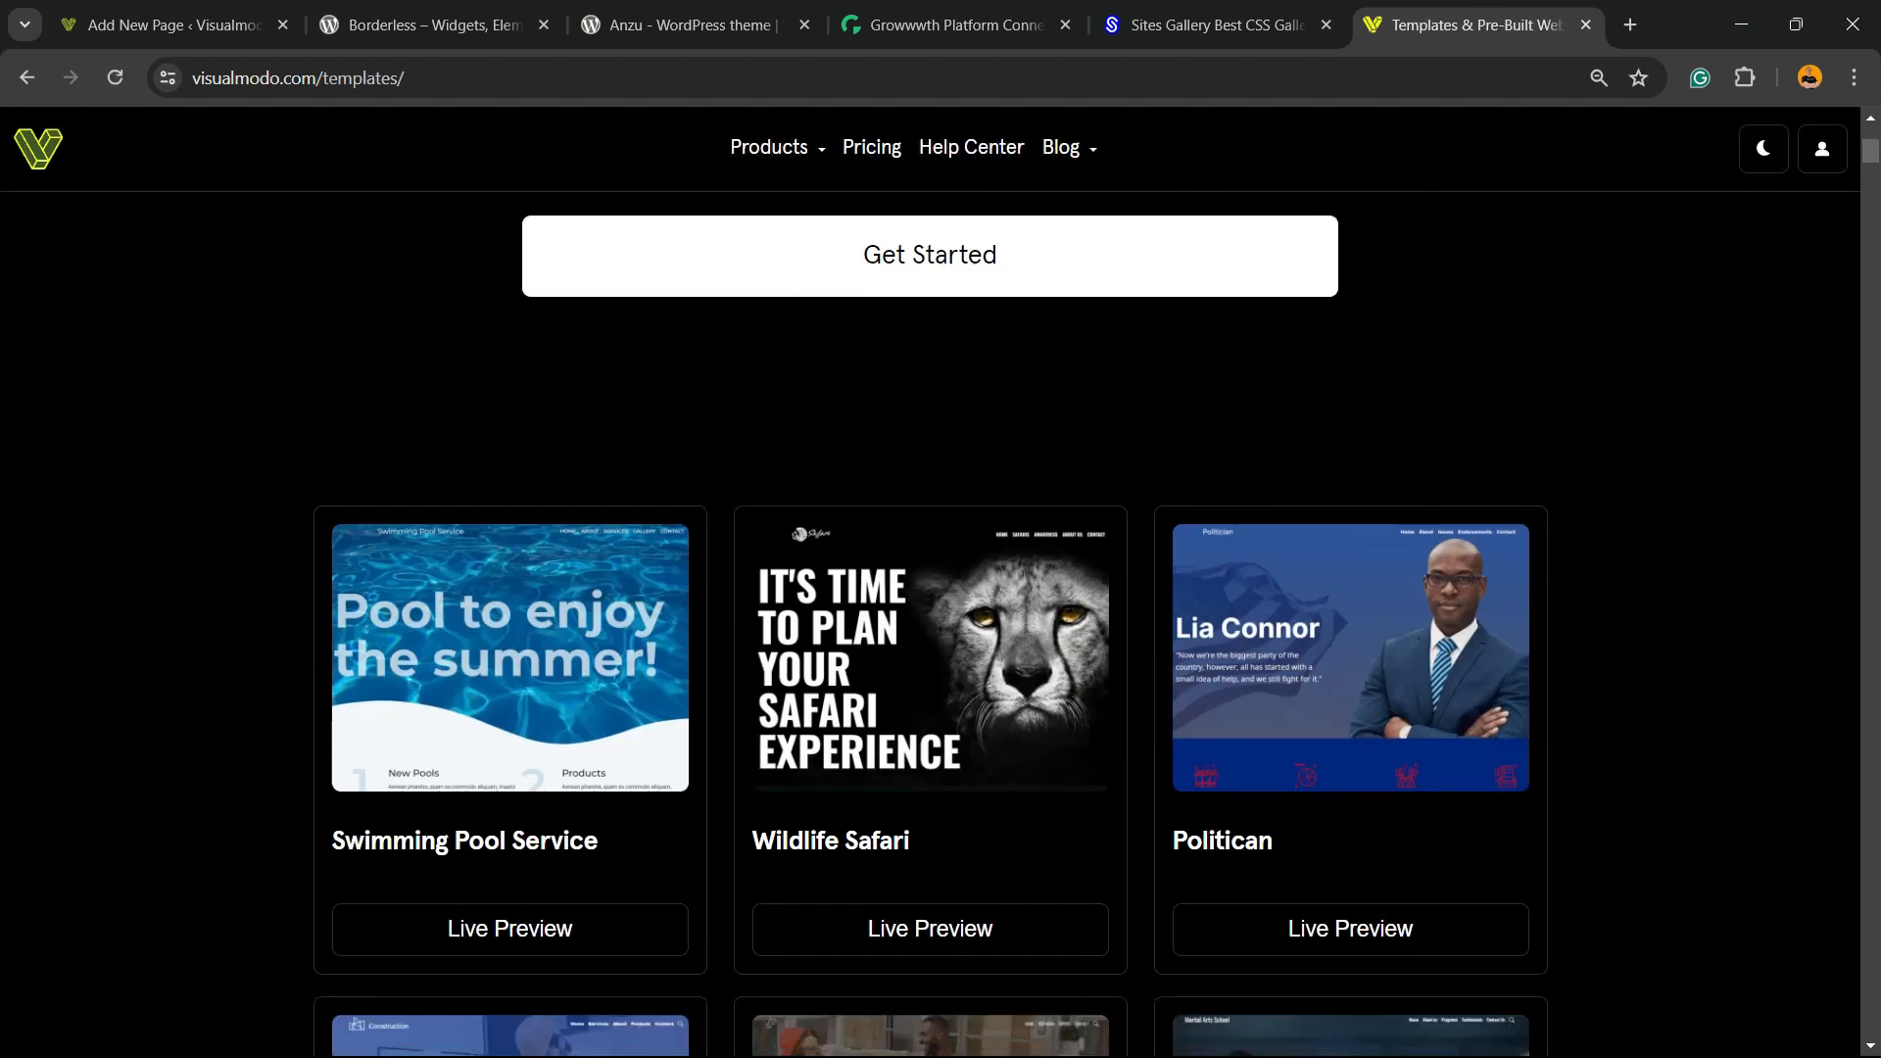
pyautogui.scroll(-12, 510, 392)
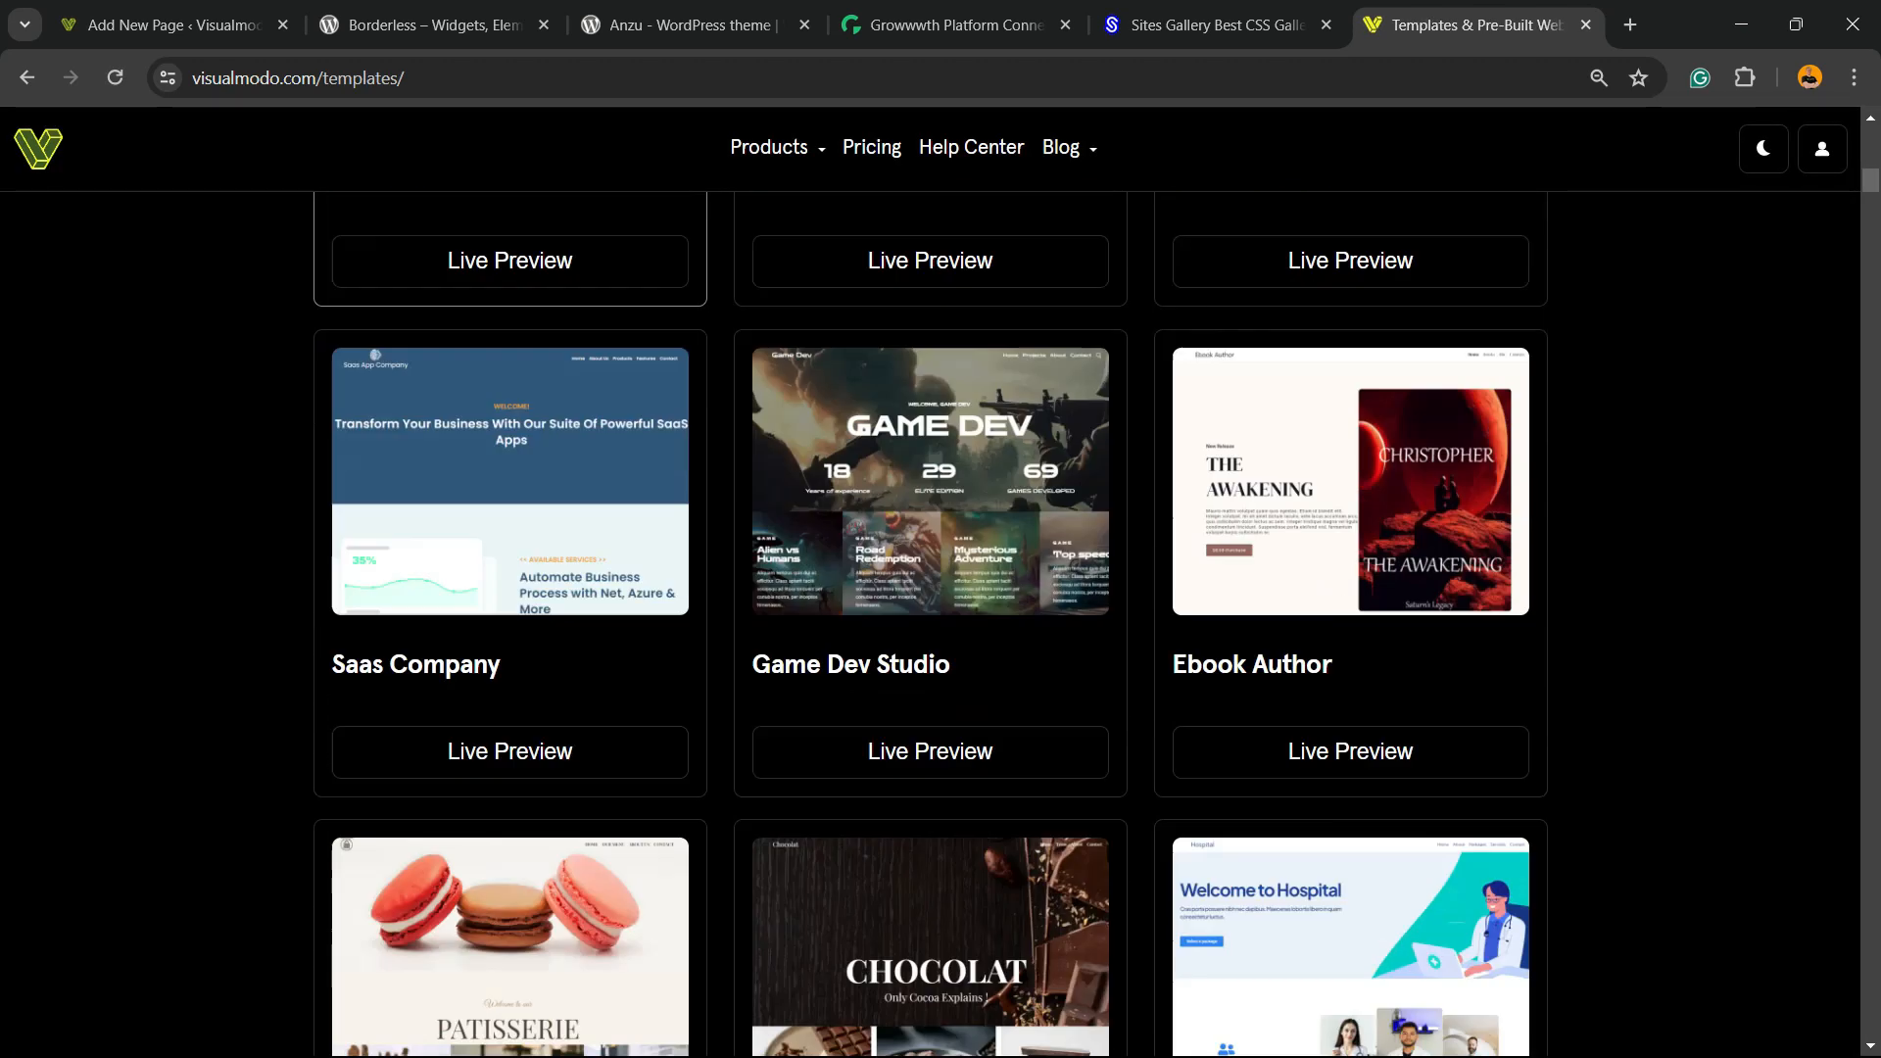
pyautogui.scroll(-10, 941, 627)
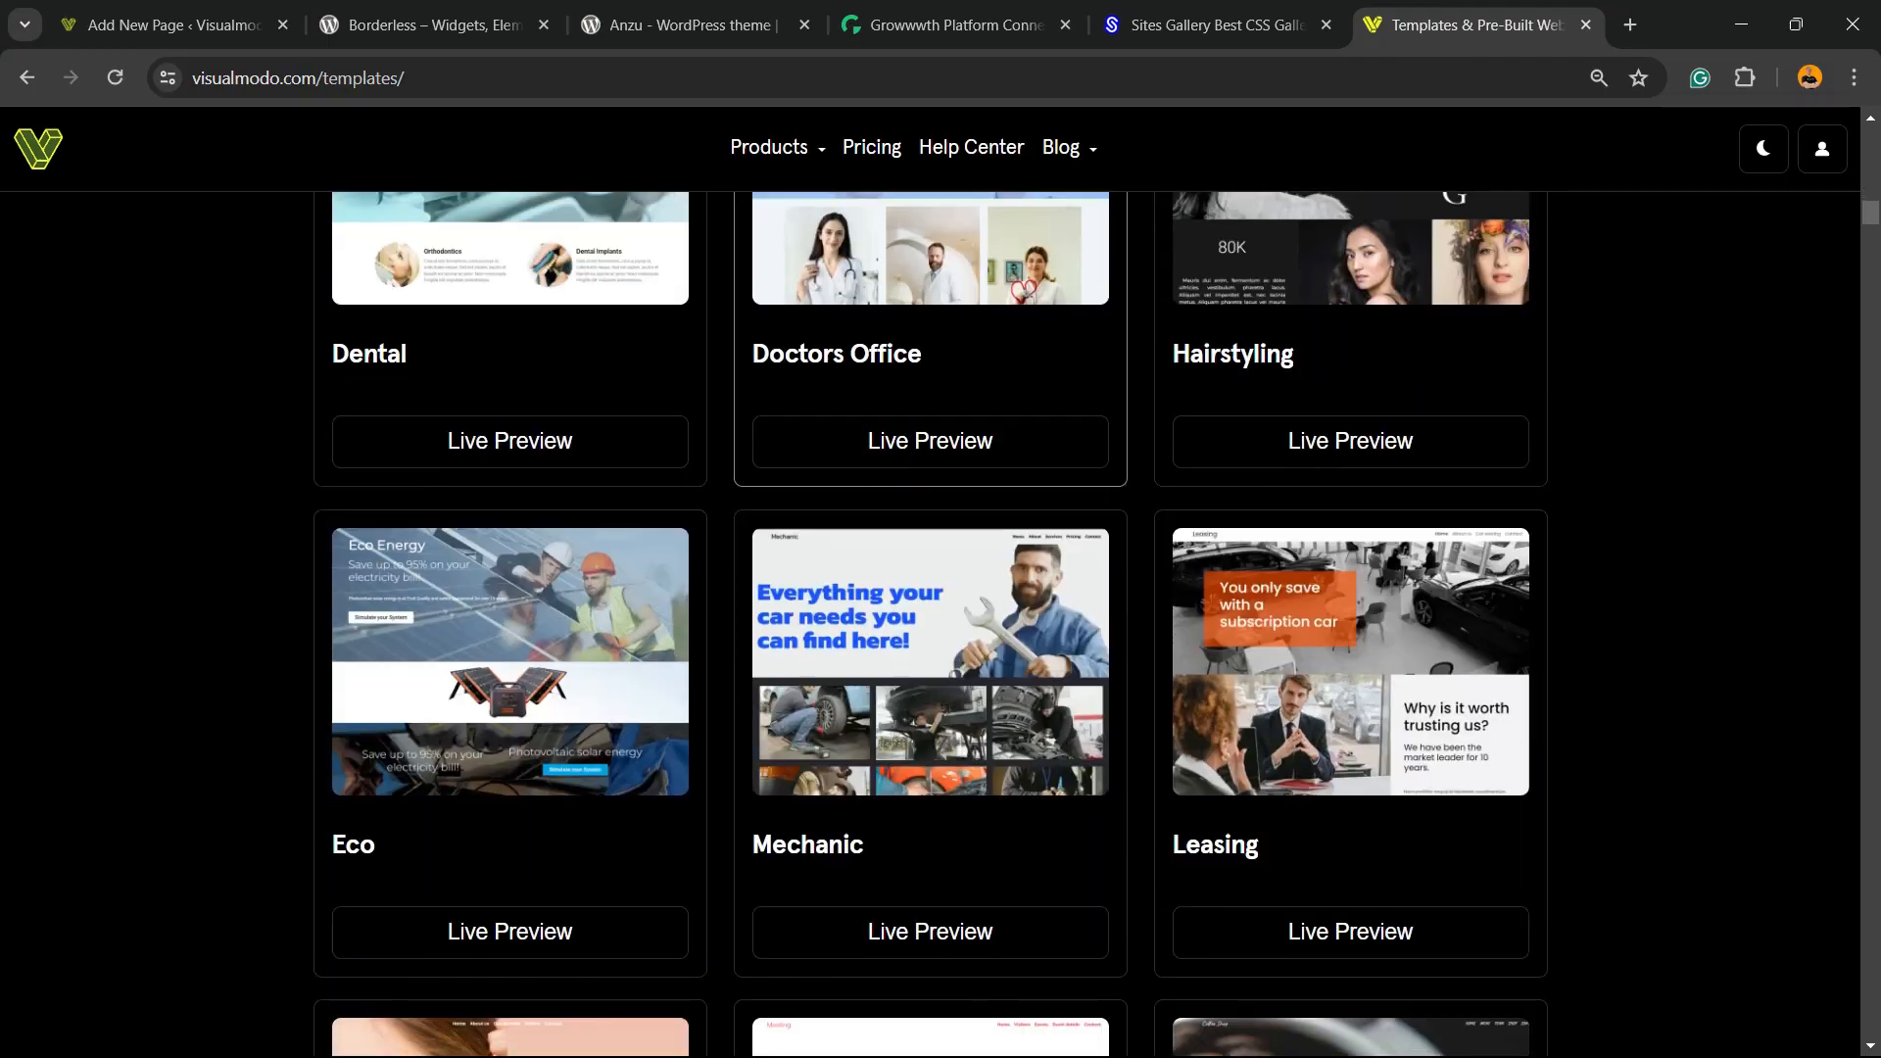